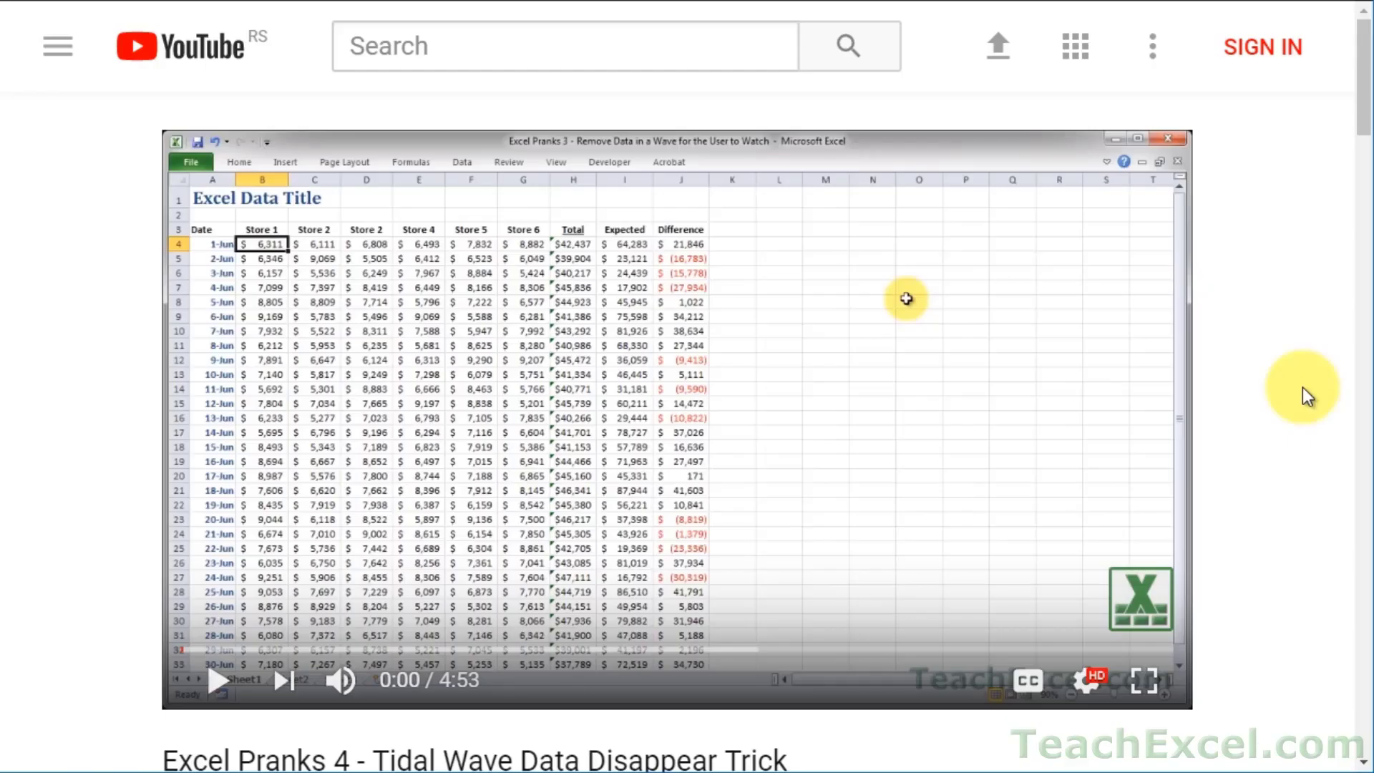
- Open the tutorial link in the description, then like the video and subscribe with notifications on
{"action": "scroll", "coordinate": [1302, 388], "scroll_direction": "down", "scroll_amount": 8}
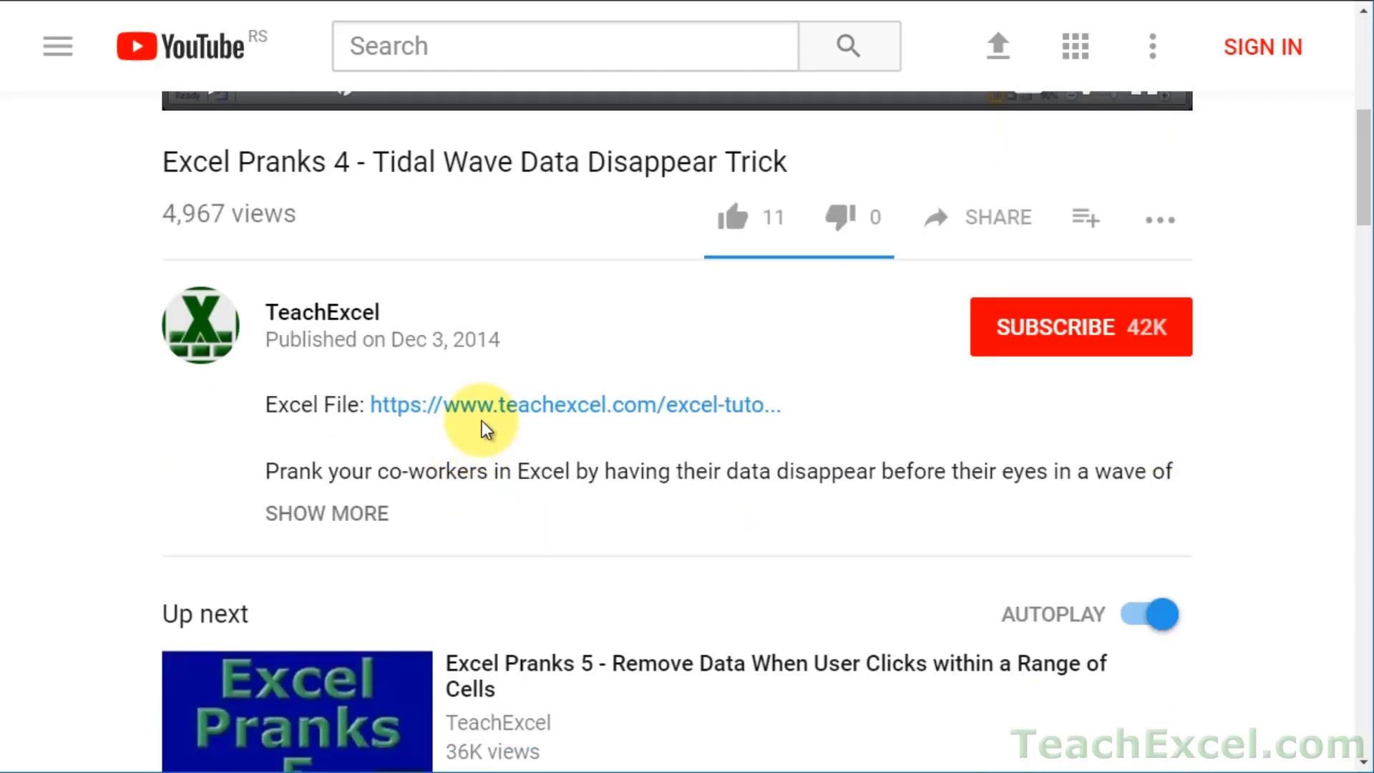
{"action": "left_click", "coordinate": [491, 419]}
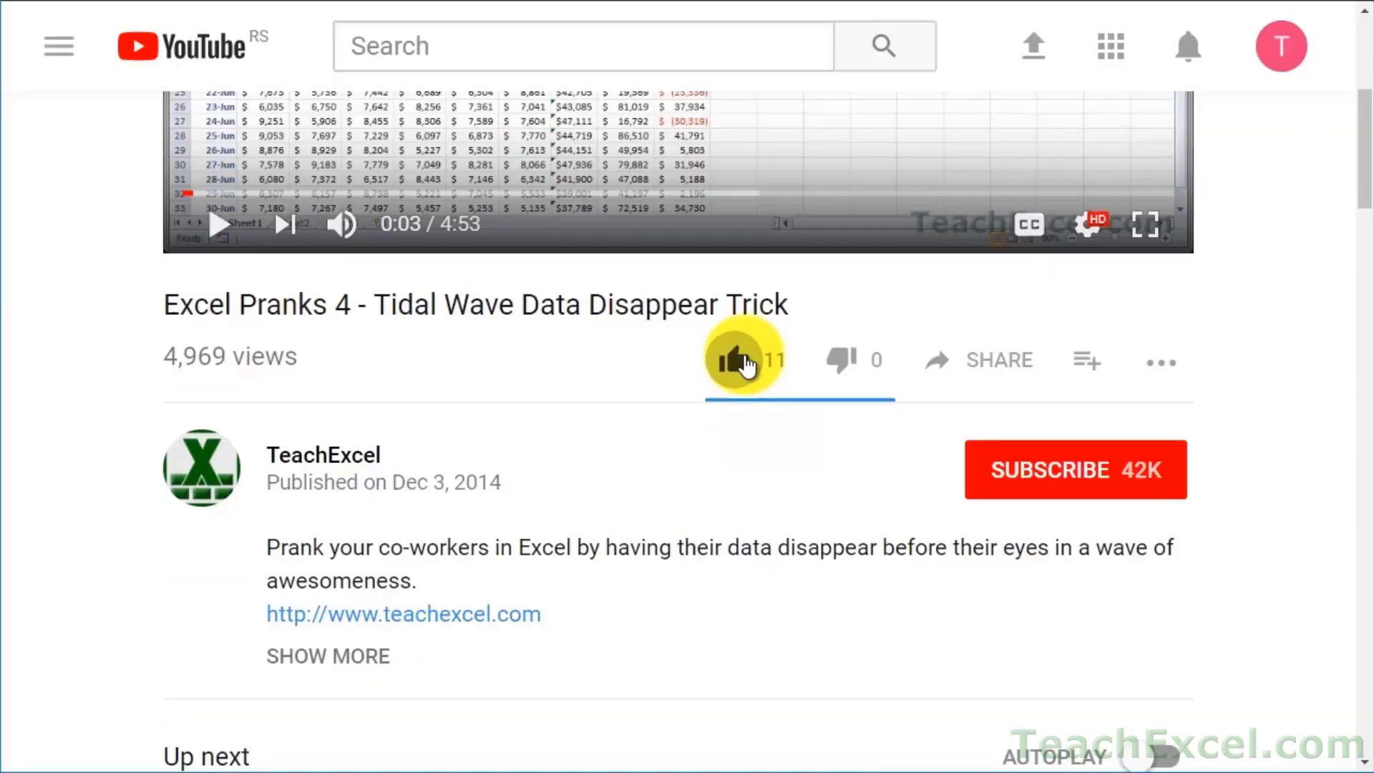
{"action": "left_click", "coordinate": [746, 365]}
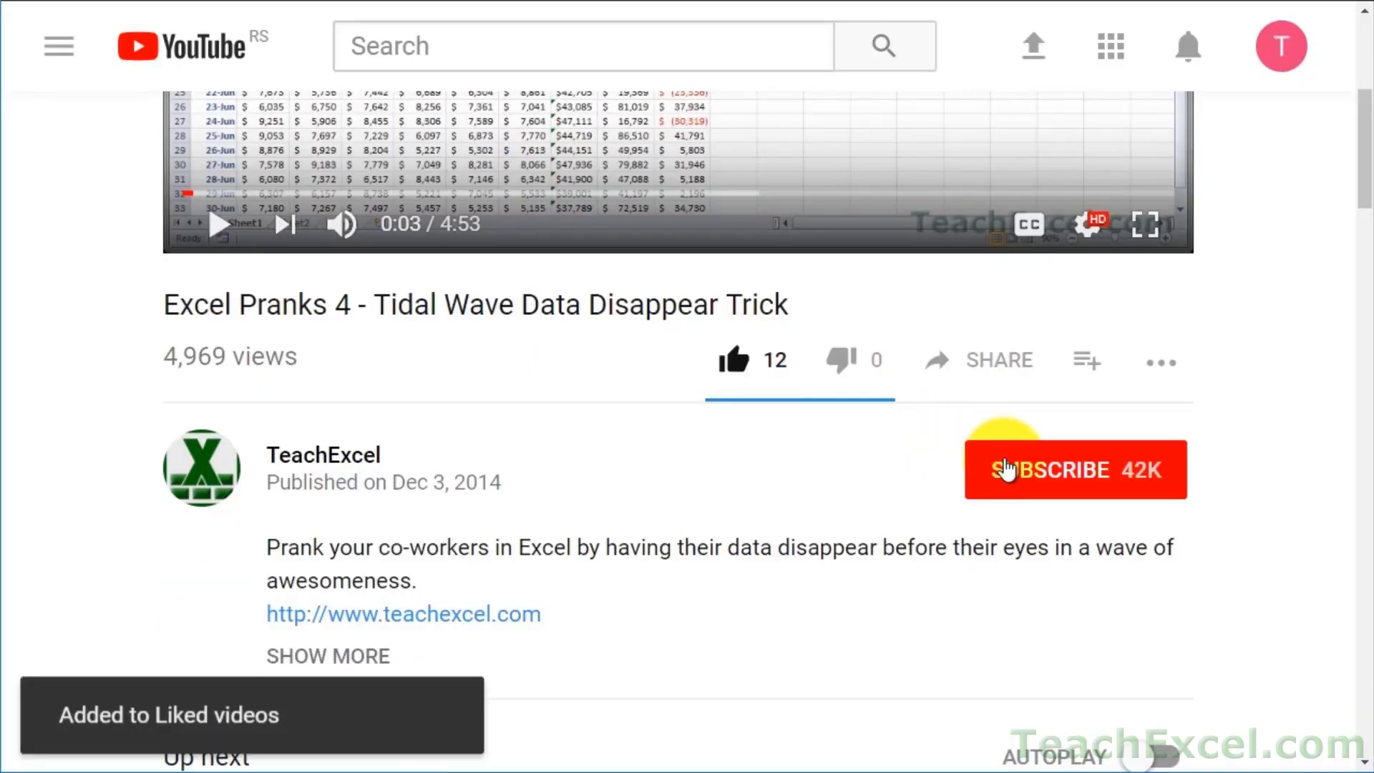
{"action": "left_click", "coordinate": [999, 457]}
{"action": "left_click", "coordinate": [1167, 478]}
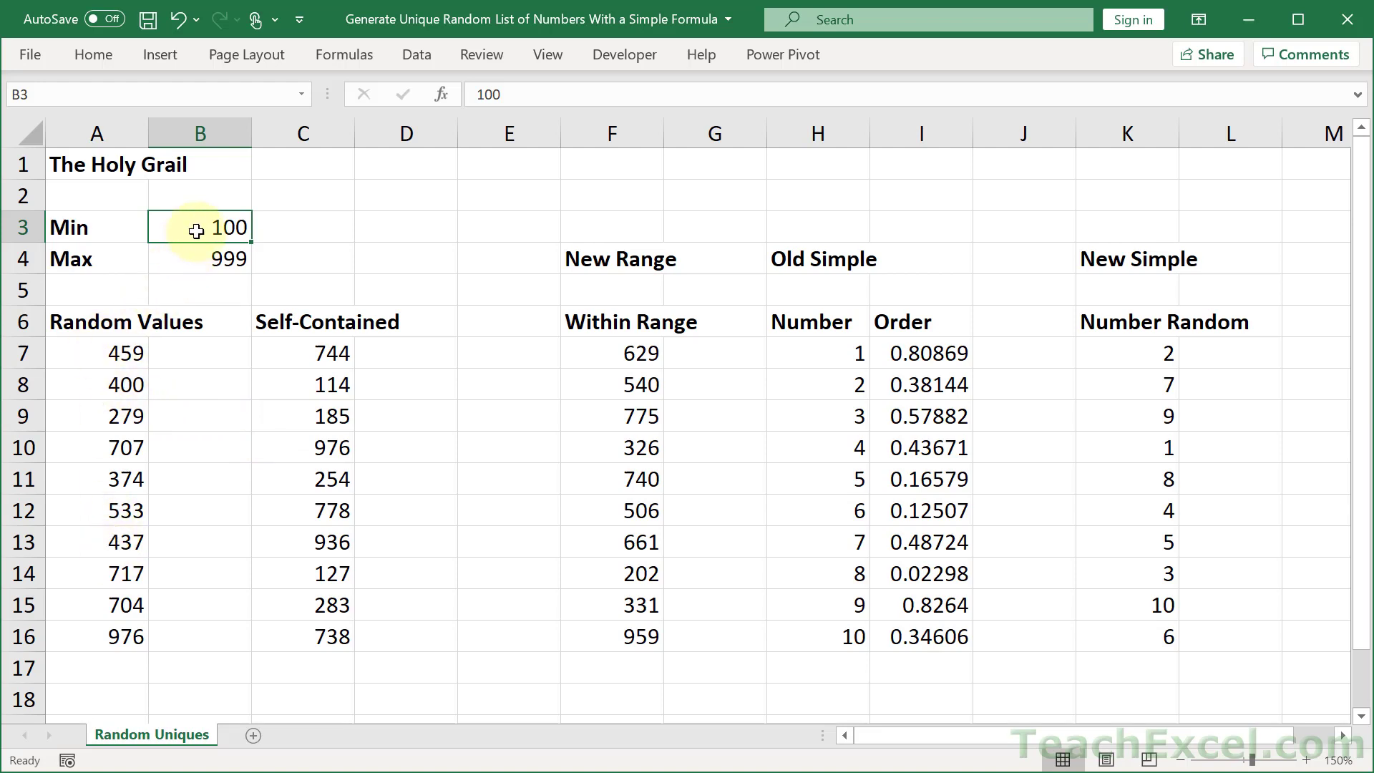
- Review the Min 100 and Max 999 cells and A7's formula, then recalculate the random values twice
{"action": "left_click", "coordinate": [186, 264]}
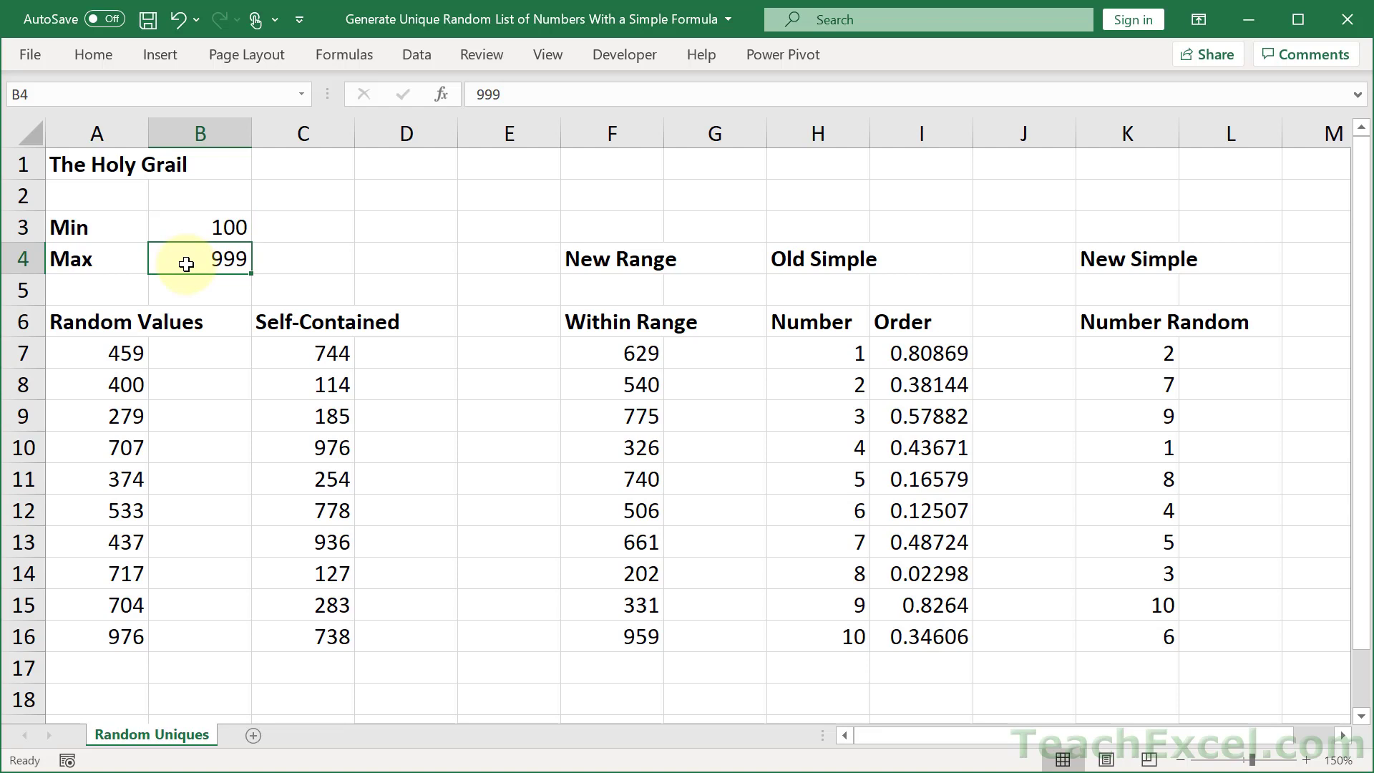
{"action": "left_click", "coordinate": [187, 224]}
{"action": "left_click", "coordinate": [188, 260]}
{"action": "left_click", "coordinate": [111, 347]}
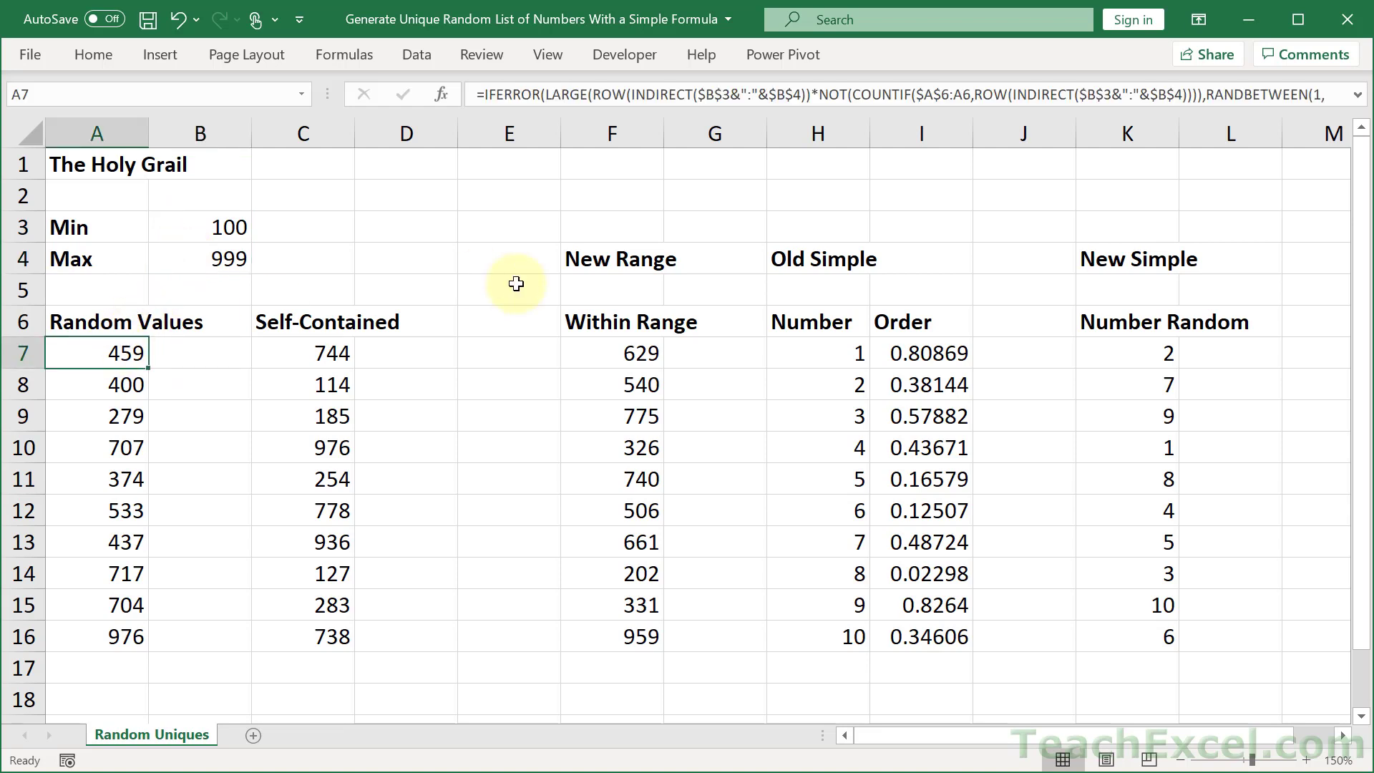
{"action": "key", "text": "F9"}
{"action": "key", "text": "F9"}
{"action": "key", "text": "F9"}
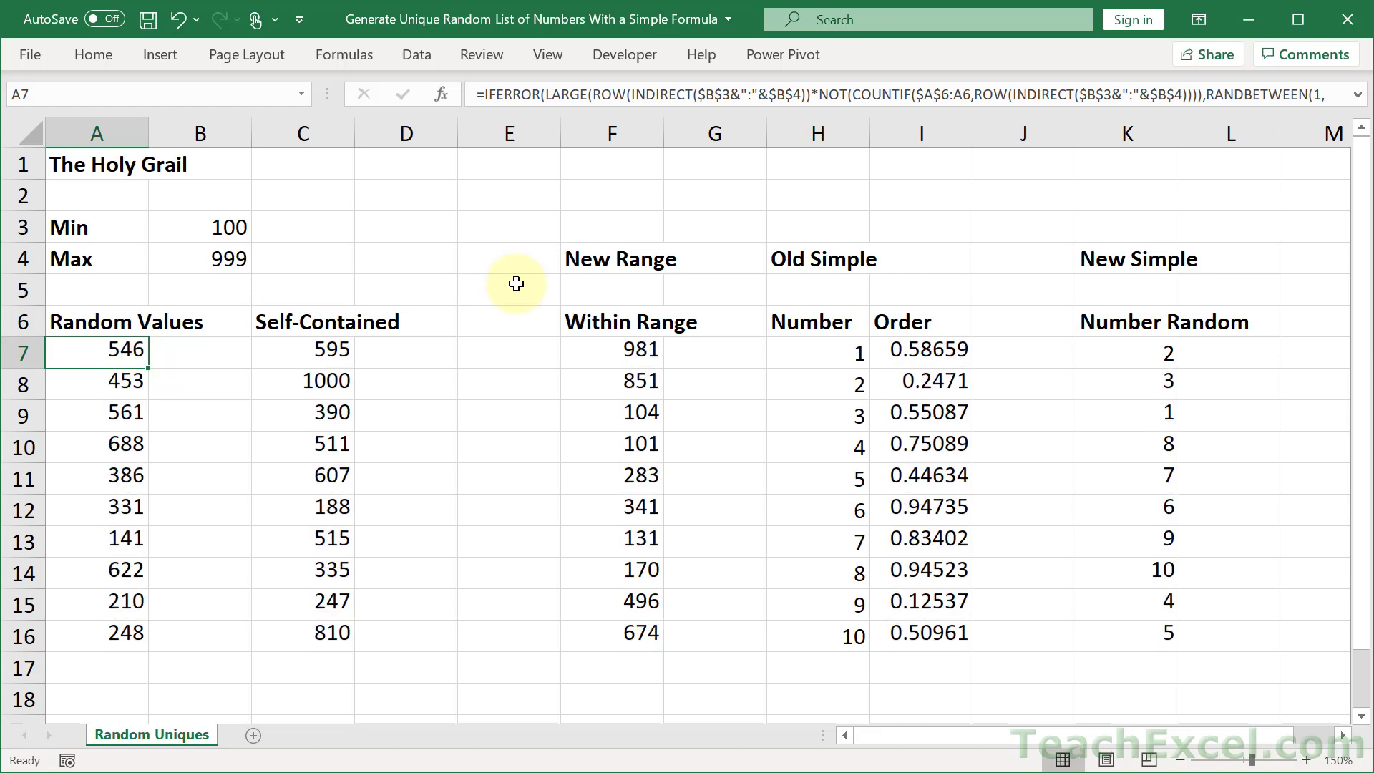
{"action": "key", "text": "F9"}
{"action": "key", "text": "F9"}
{"action": "key", "text": "F9"}
{"action": "key", "text": "F9"}
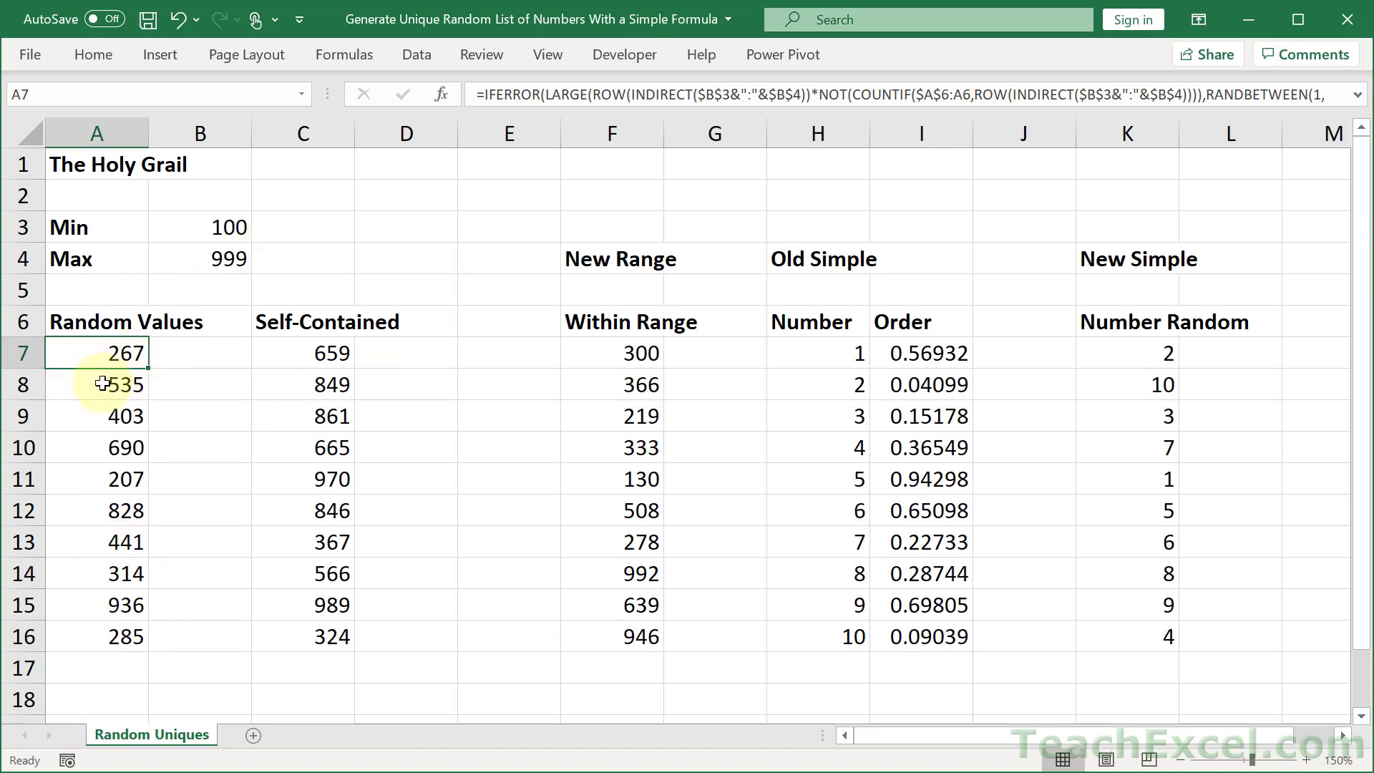
- Clear A8:A16 and refill A7's formula down to A12
{"action": "left_click_drag", "start_coordinate": [100, 385], "coordinate": [106, 627]}
{"action": "key", "text": "Delete"}
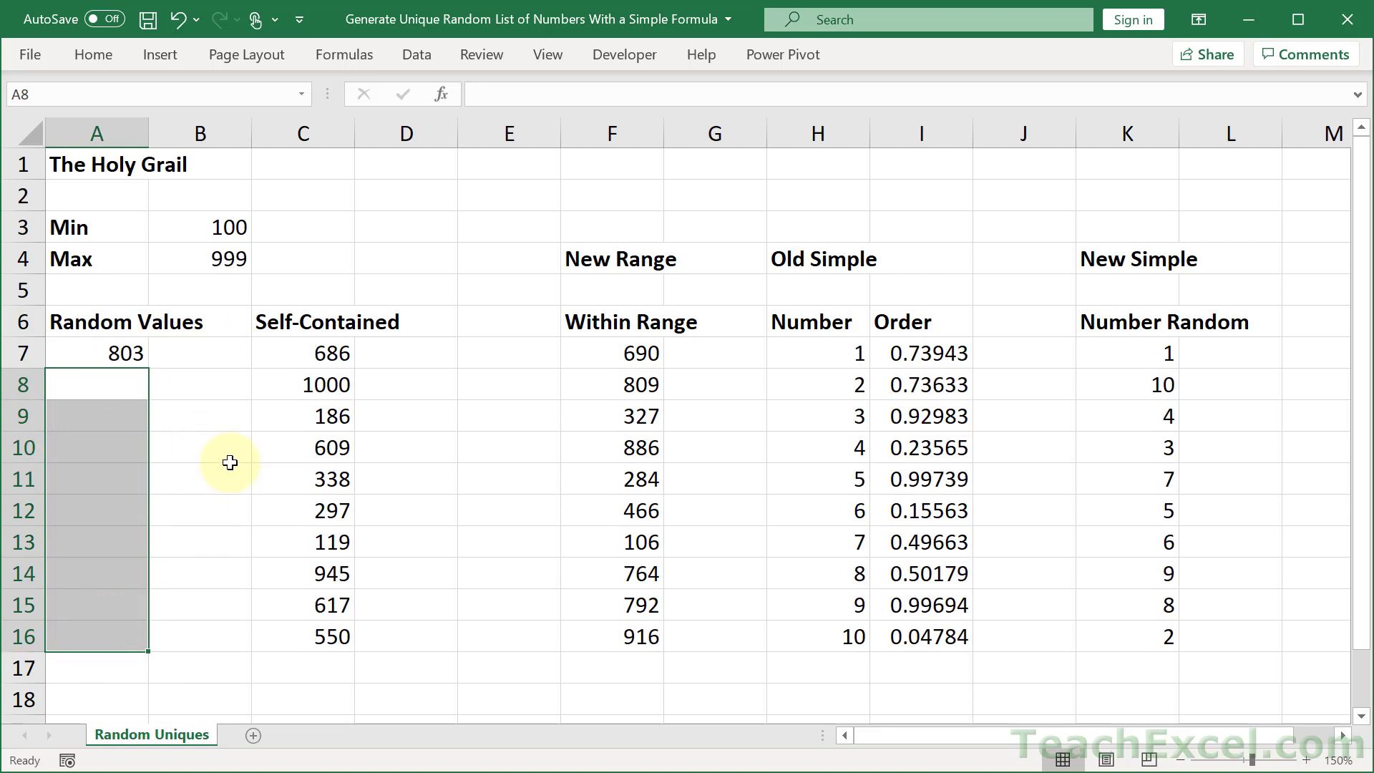
{"action": "key", "text": "F9"}
{"action": "key", "text": "F9"}
{"action": "key", "text": "F9"}
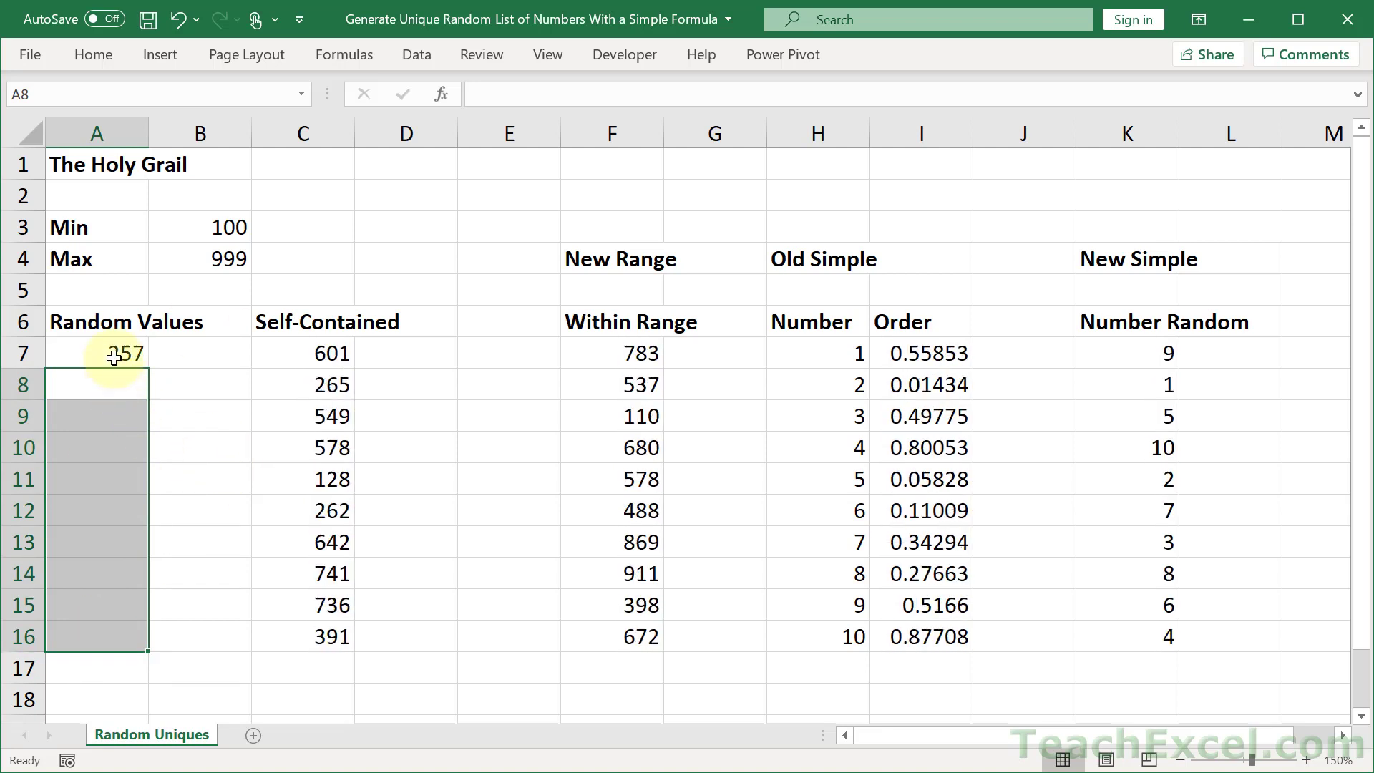
{"action": "left_click", "coordinate": [123, 358]}
{"action": "left_click_drag", "start_coordinate": [147, 366], "coordinate": [143, 526]}
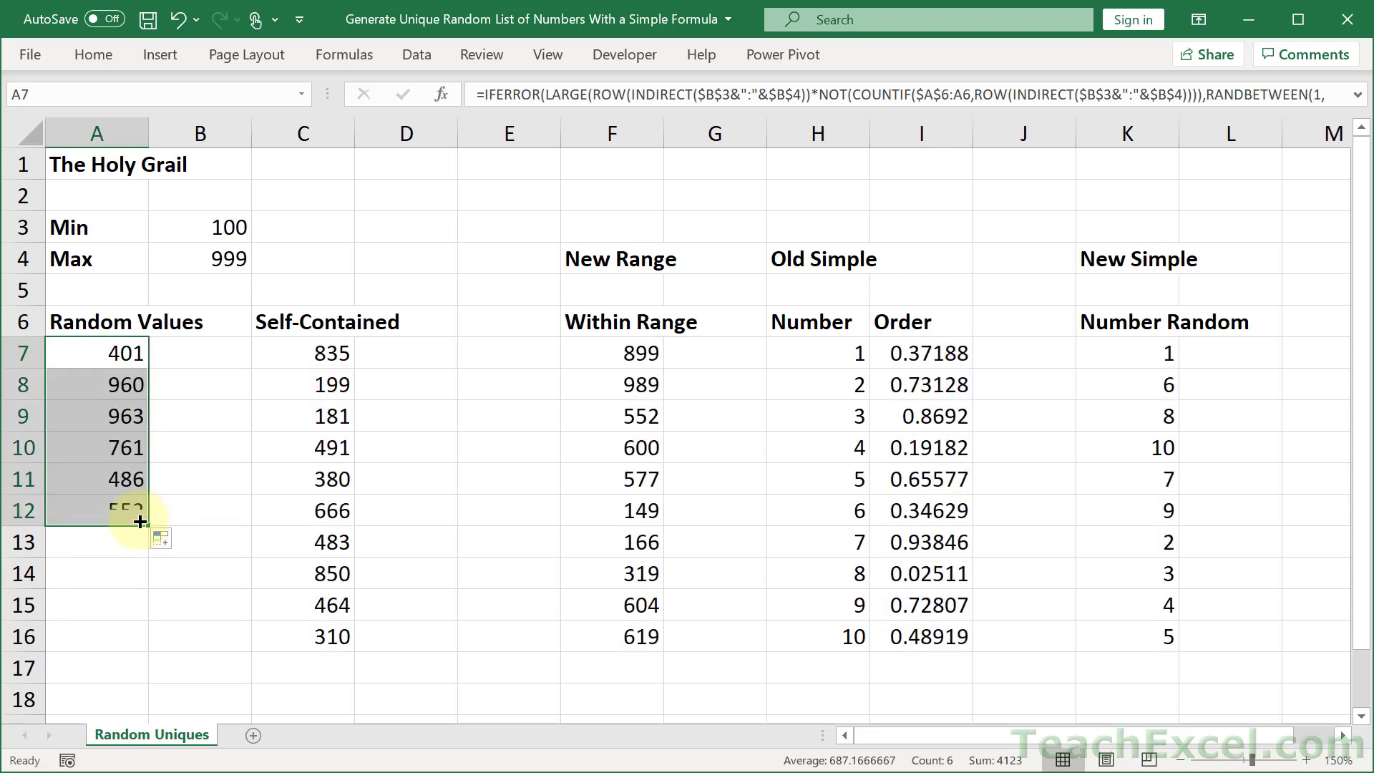
{"action": "left_click", "coordinate": [137, 582]}
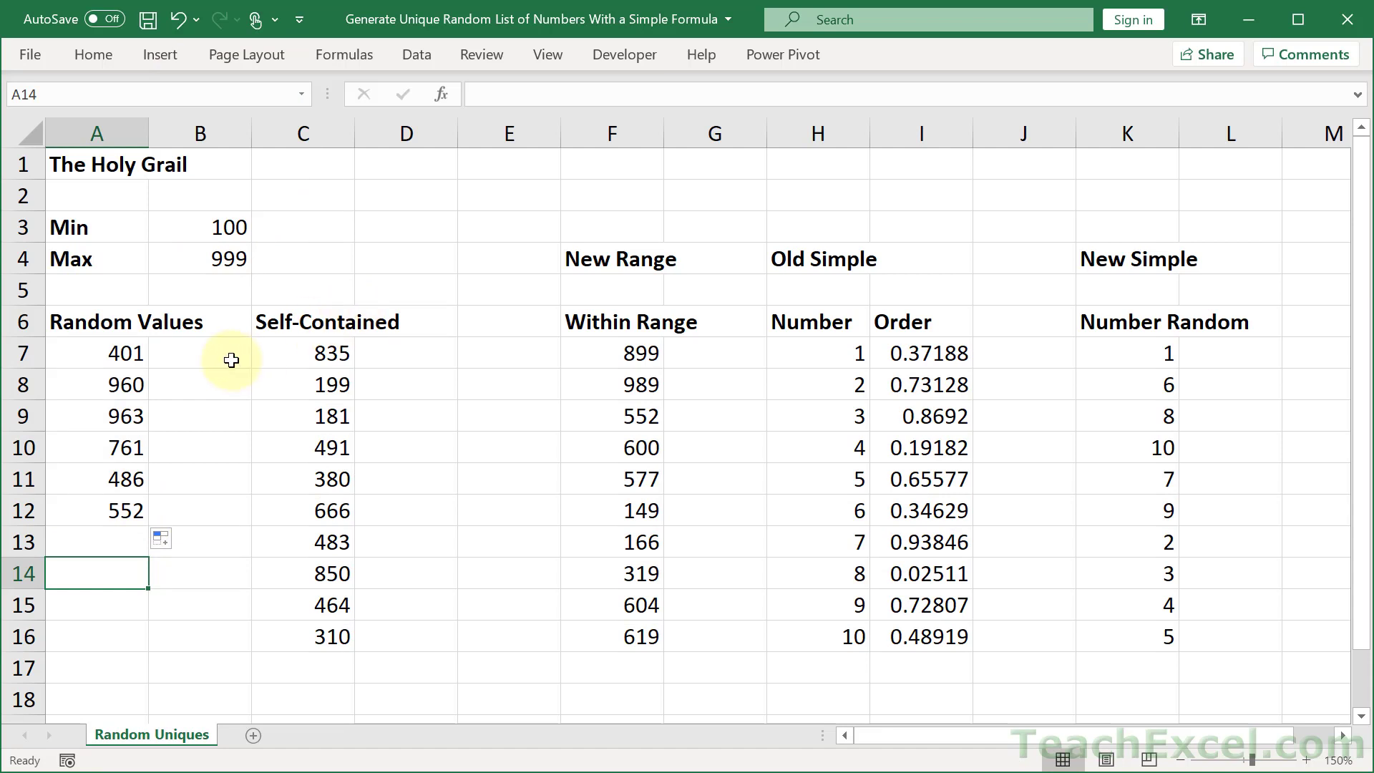
{"action": "left_click", "coordinate": [128, 353]}
{"action": "double_click", "coordinate": [118, 353]}
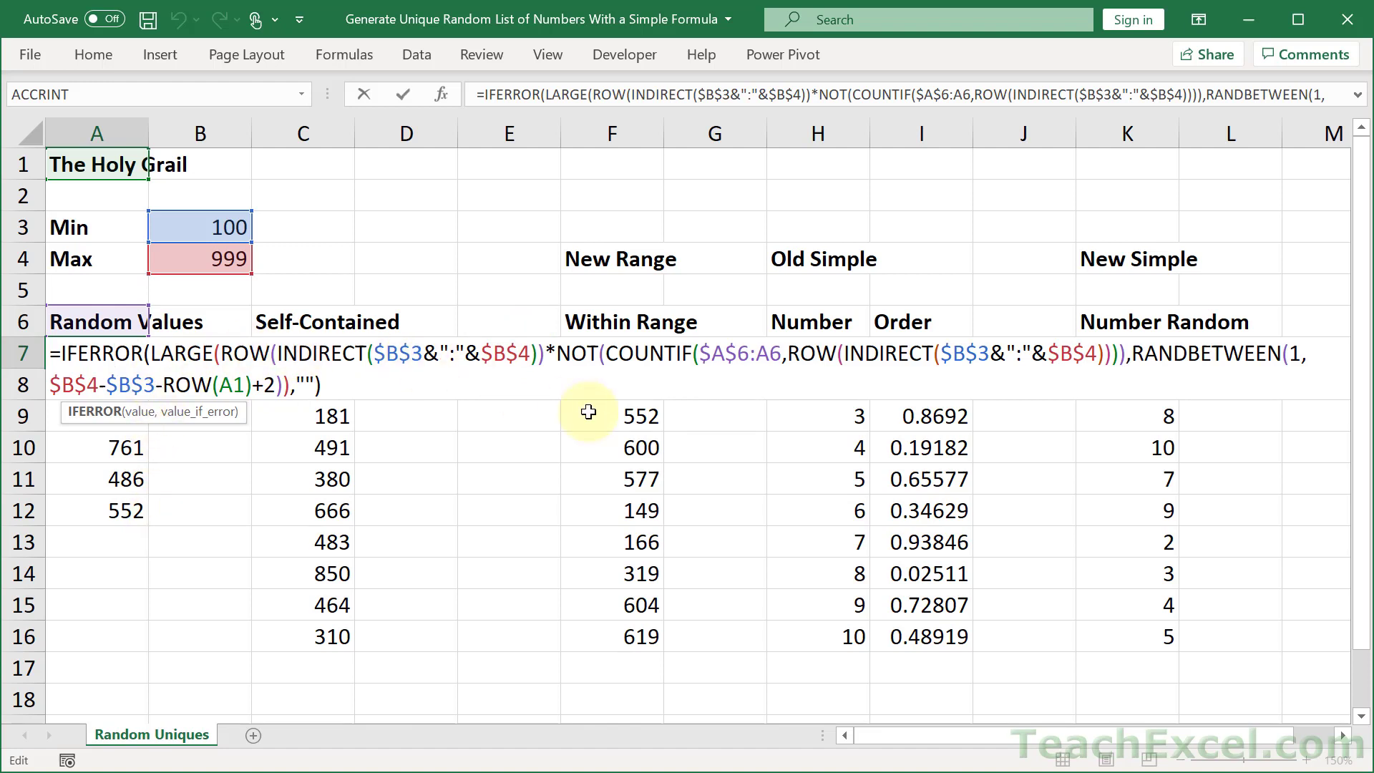
- Highlight COUNTIF's growing range $A$6:A6 and its relative A6 reference in A7's formula
{"action": "left_click_drag", "start_coordinate": [701, 353], "coordinate": [782, 354]}
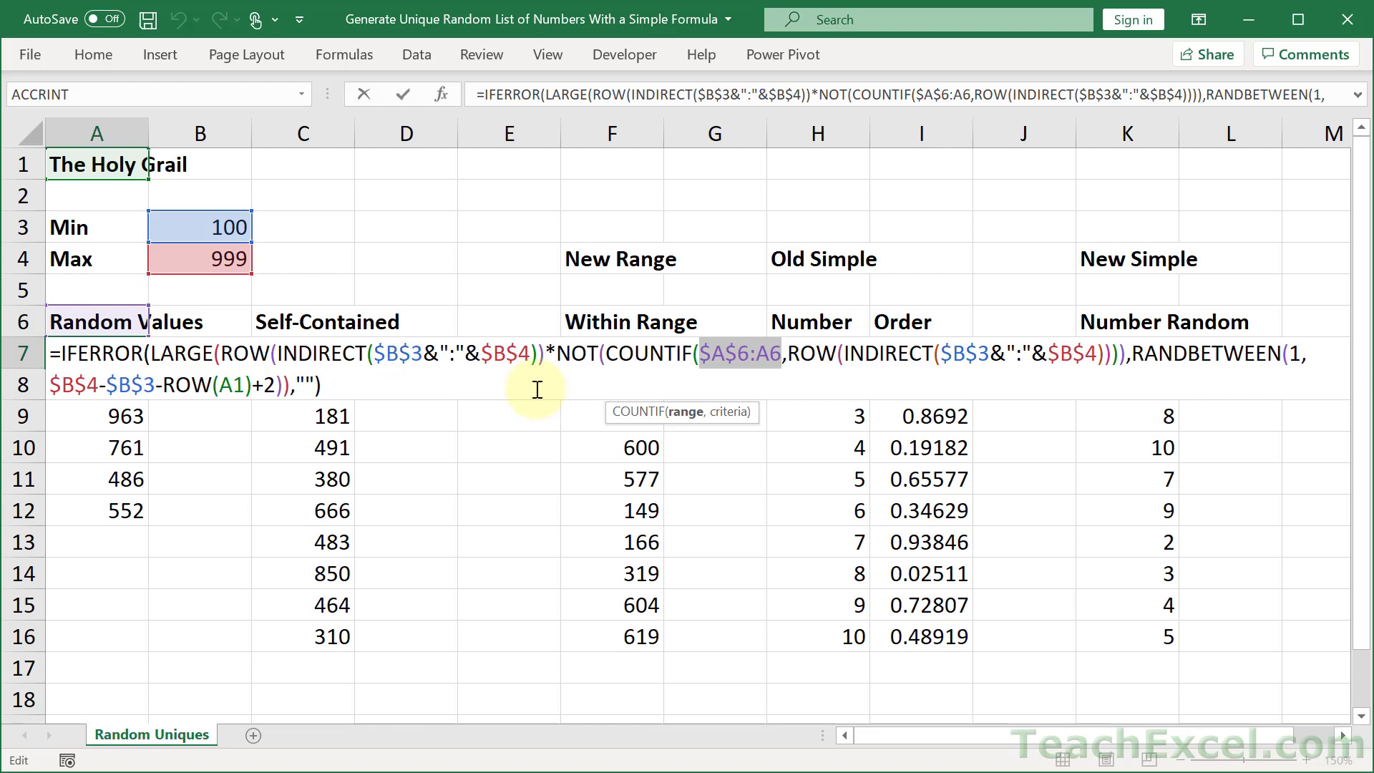
{"action": "left_click", "coordinate": [696, 356]}
{"action": "key", "text": "Left"}
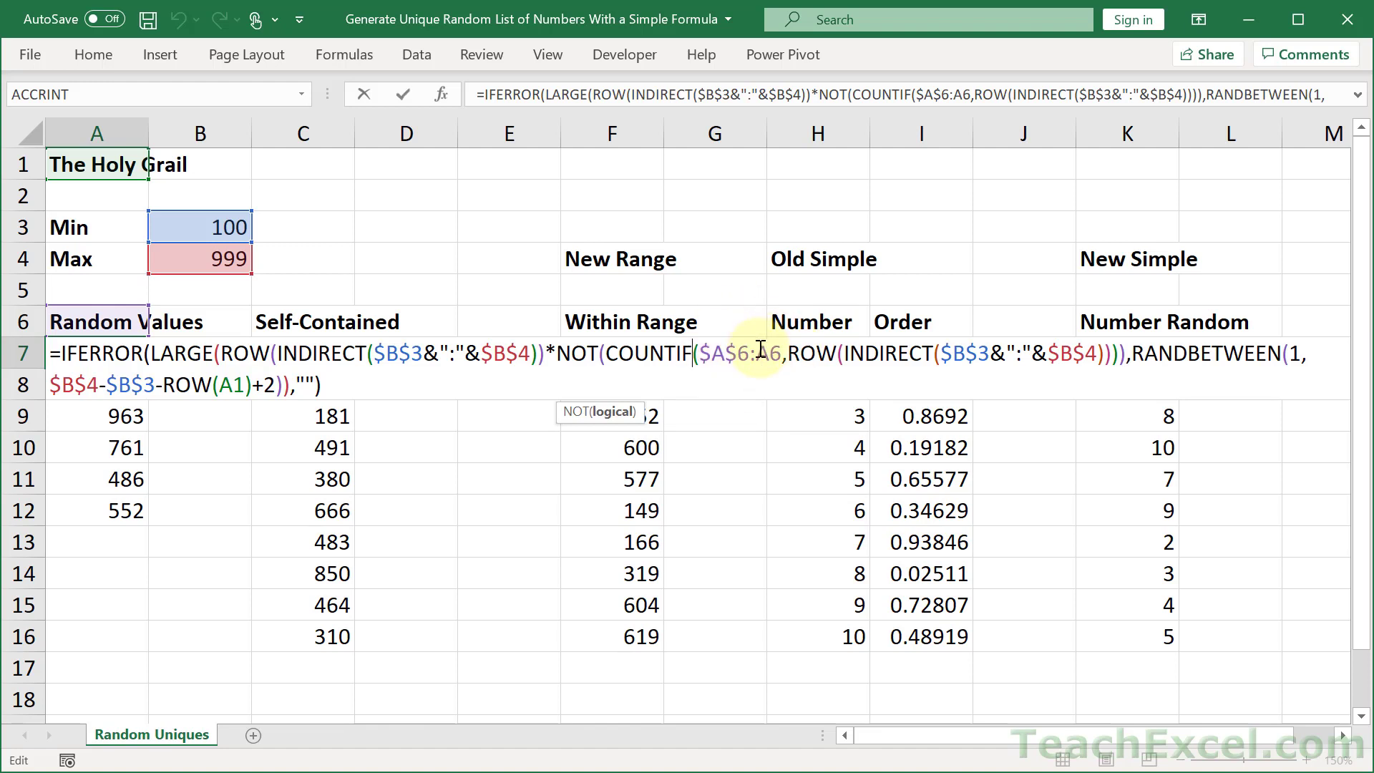
{"action": "left_click_drag", "start_coordinate": [765, 351], "coordinate": [783, 353]}
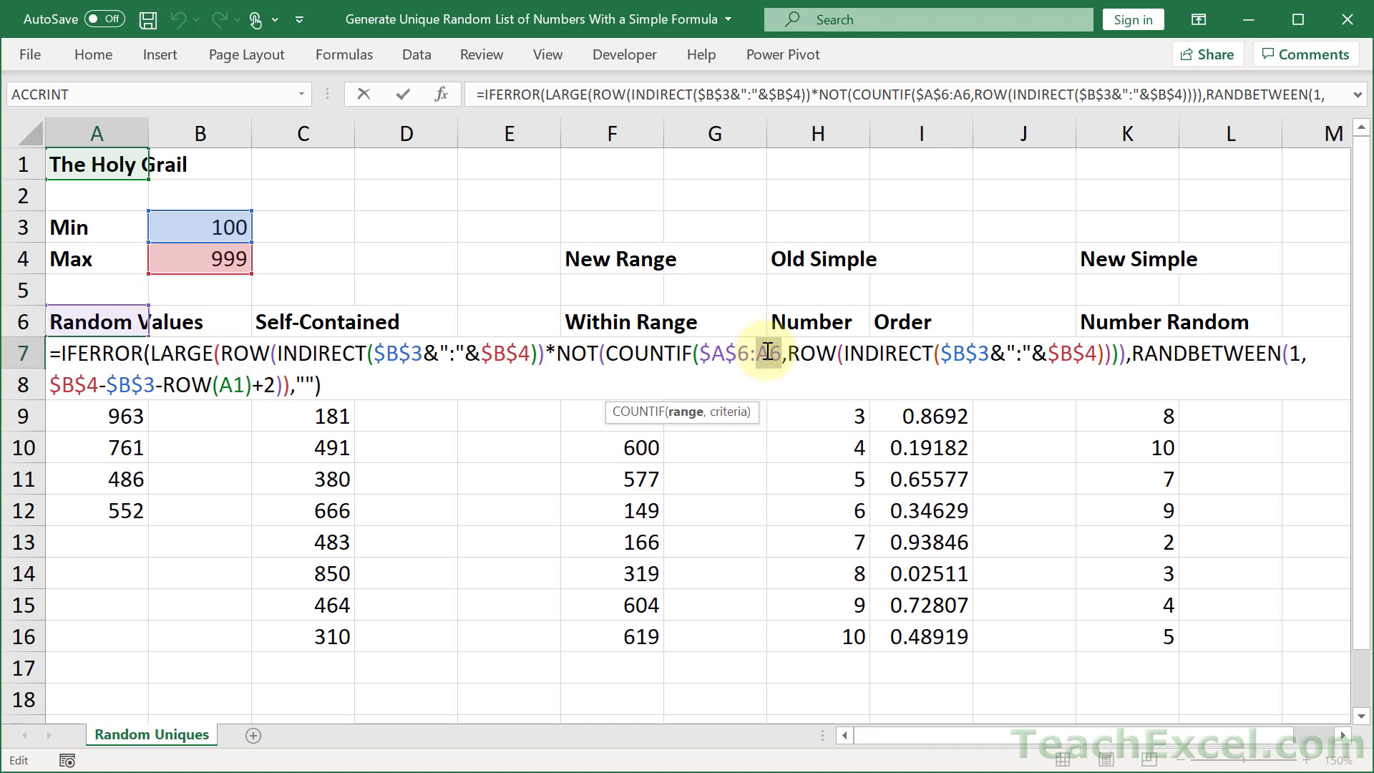
- Compare A9's shifted formula ($A$6:A8, ROW(A3)) with A7's ROW(A1) version
{"action": "key", "text": "ctrl+Return"}
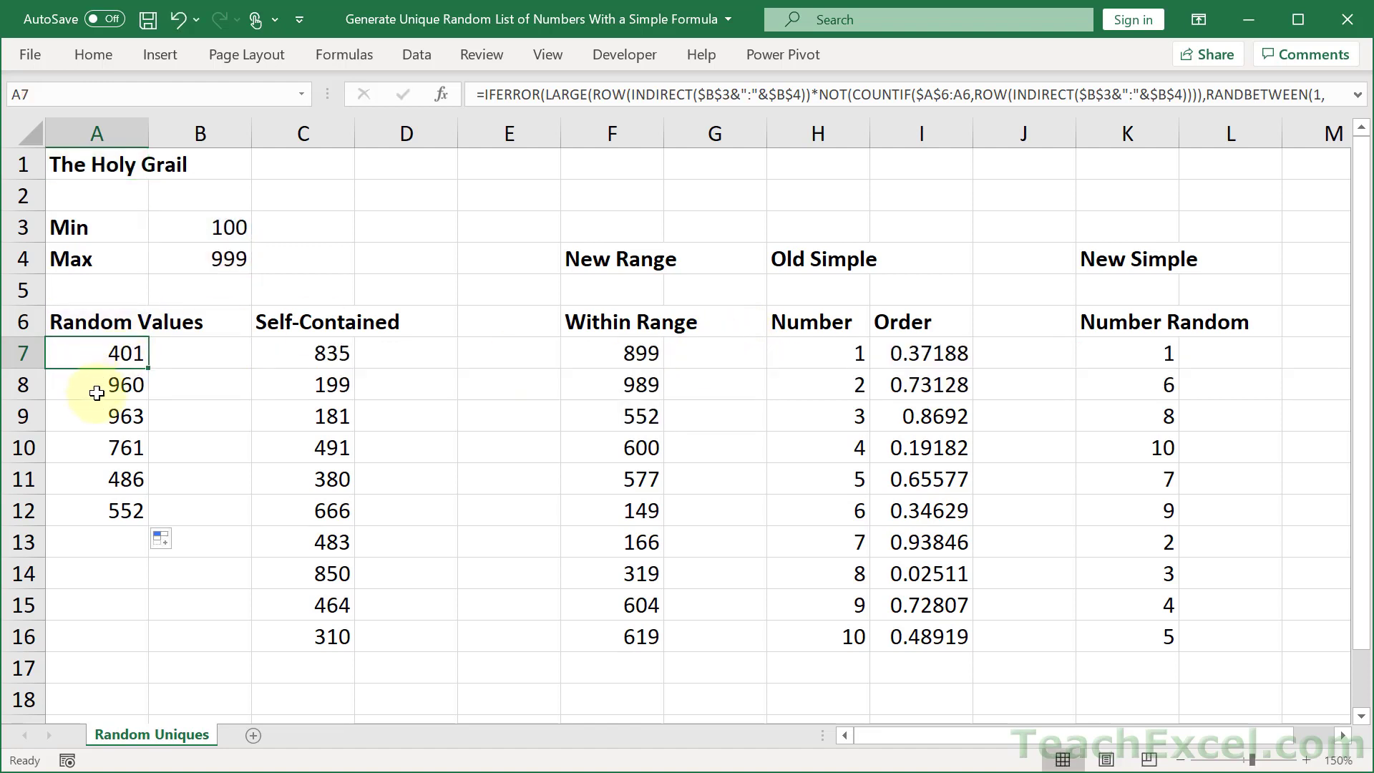
{"action": "double_click", "coordinate": [102, 418]}
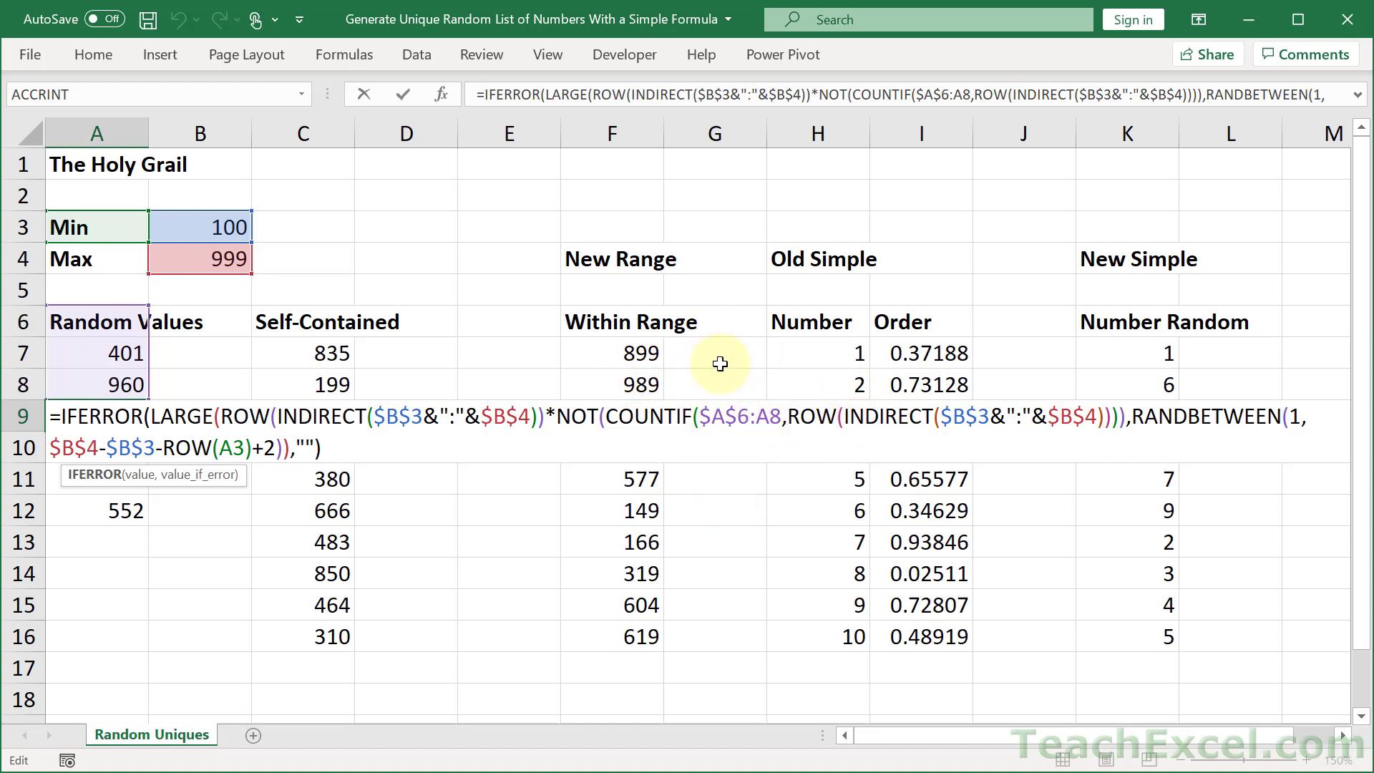
{"action": "key", "text": "ctrl+Return"}
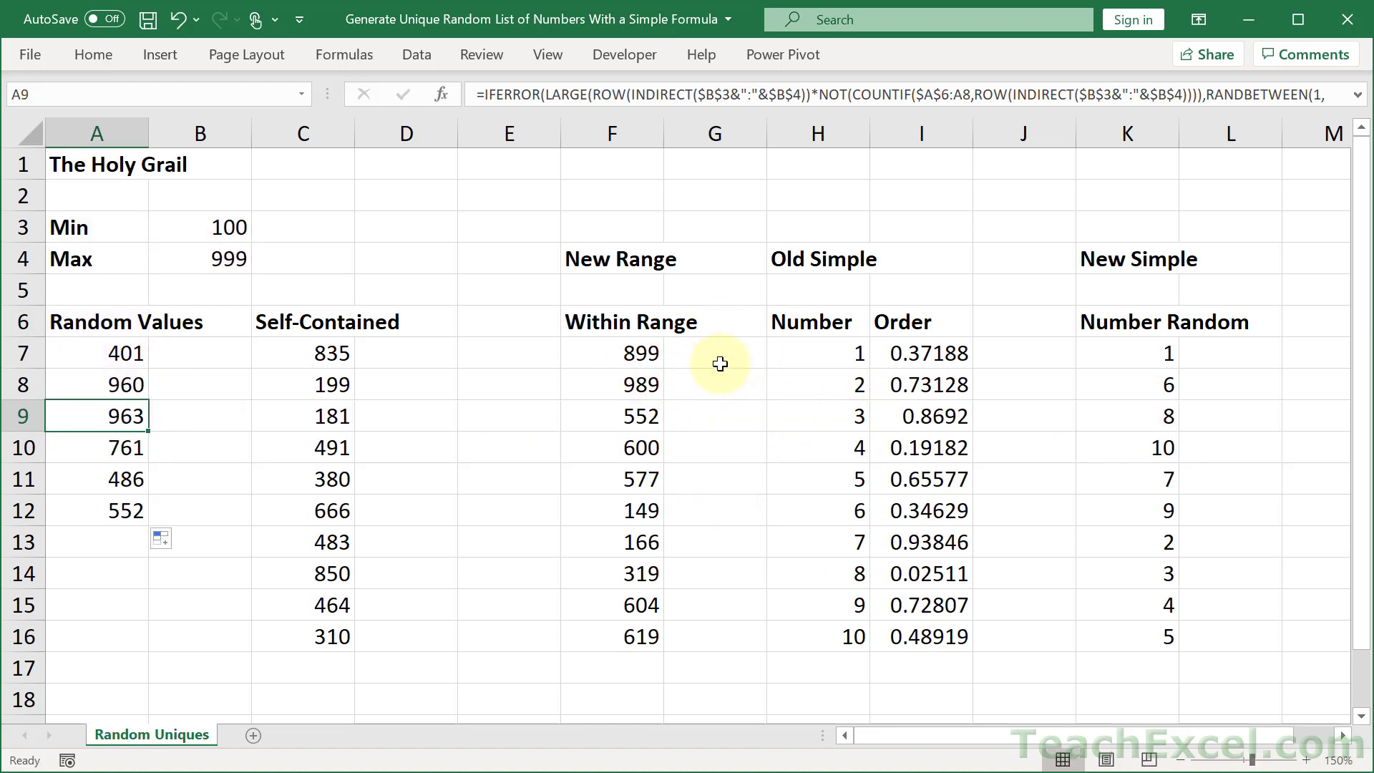
{"action": "double_click", "coordinate": [102, 356]}
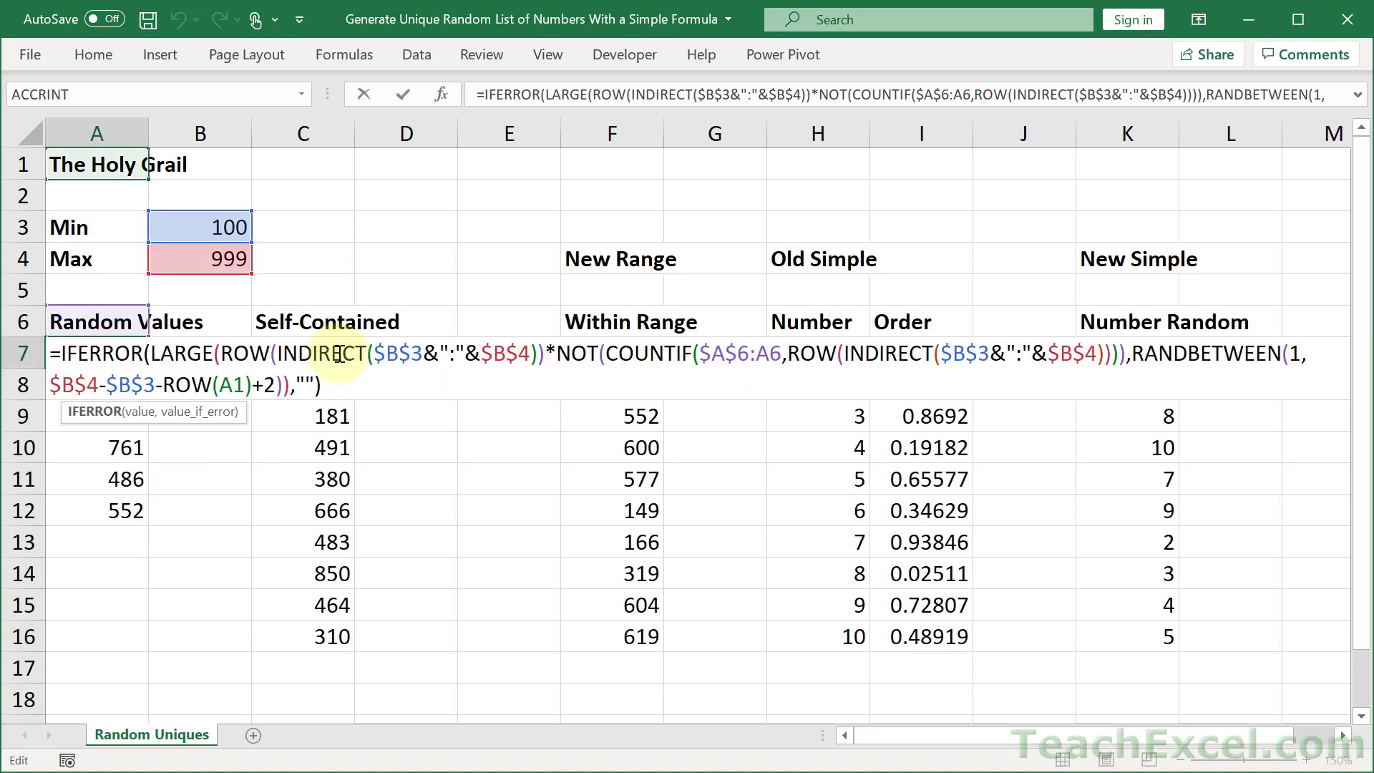
{"action": "left_click", "coordinate": [238, 385]}
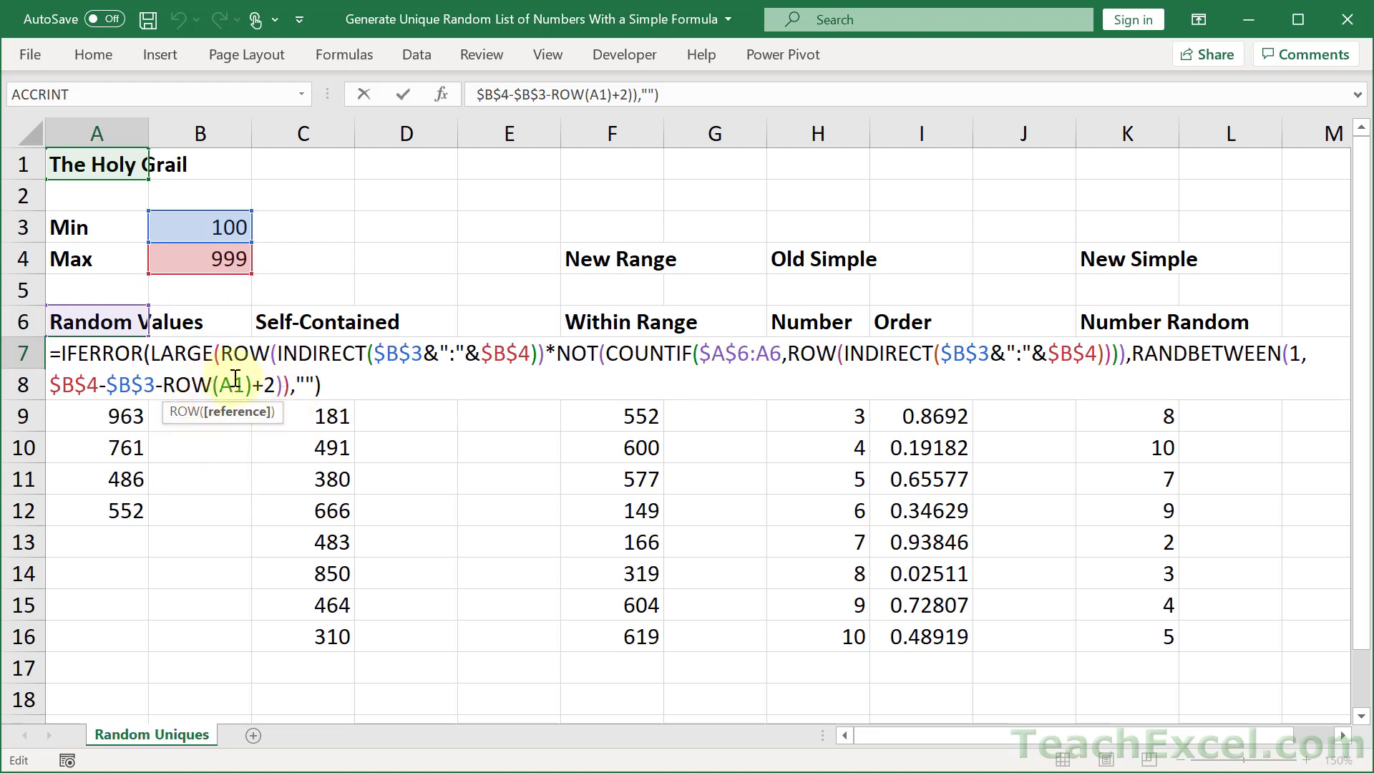
{"action": "key", "text": "ctrl+Return"}
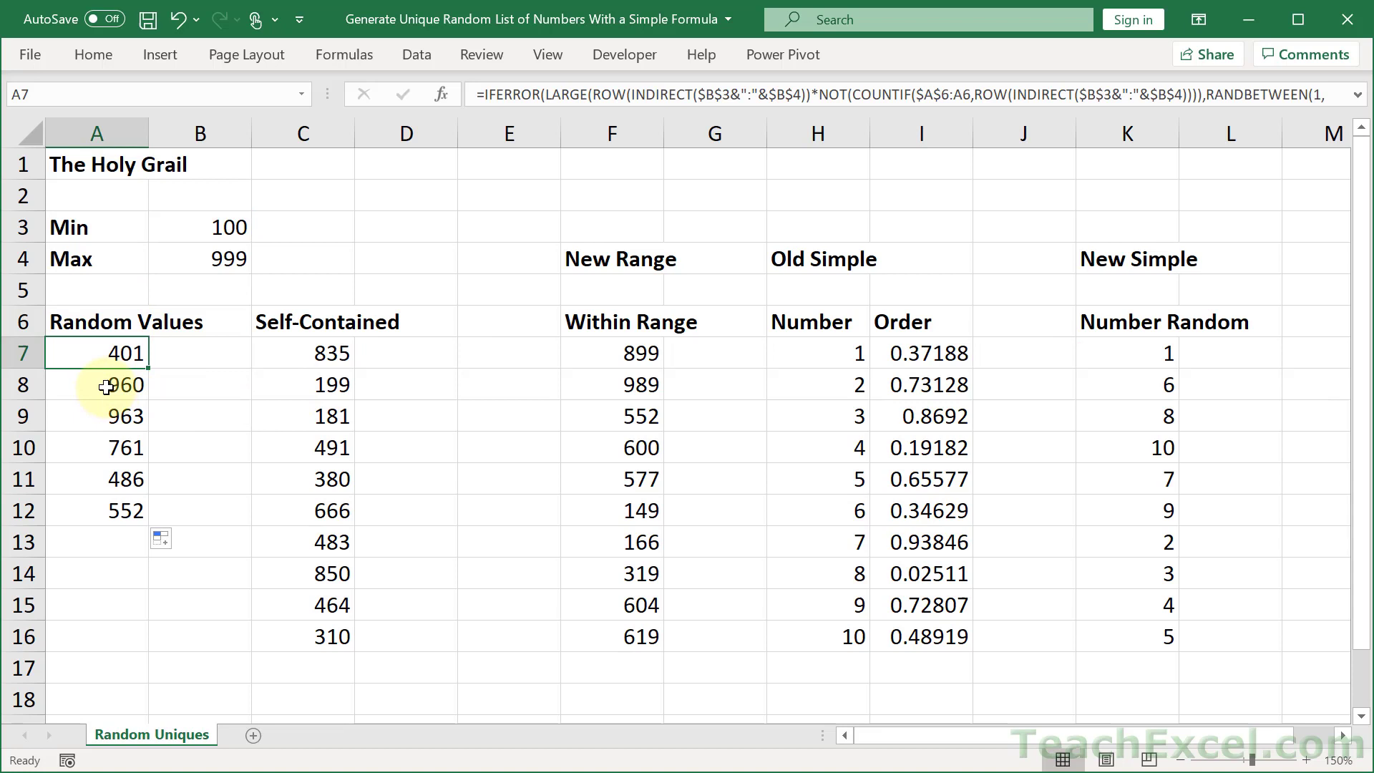
- Review the A8 and A9 formulas in turn, then reopen A7's formula in the cell
{"action": "double_click", "coordinate": [106, 388]}
{"action": "key", "text": "Escape"}
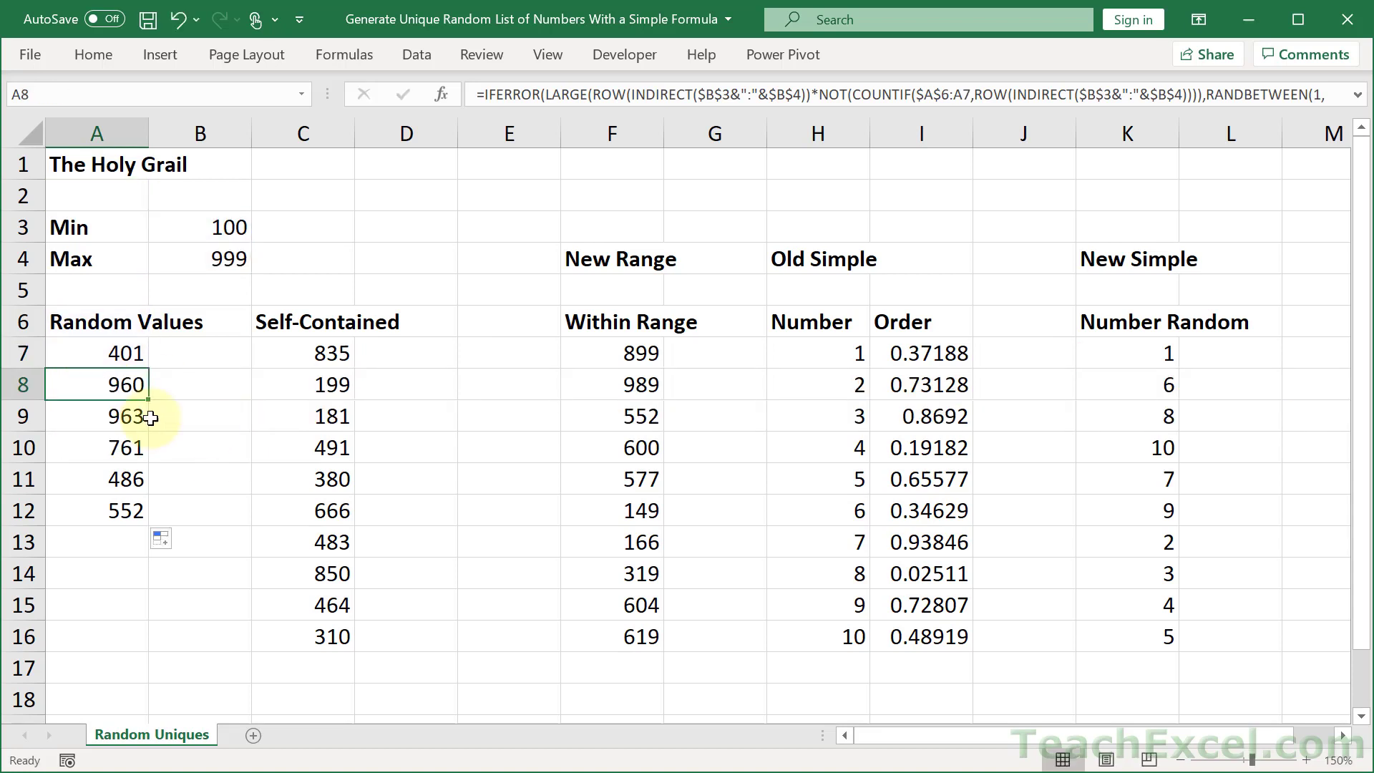
{"action": "left_click", "coordinate": [132, 417]}
{"action": "double_click", "coordinate": [133, 417]}
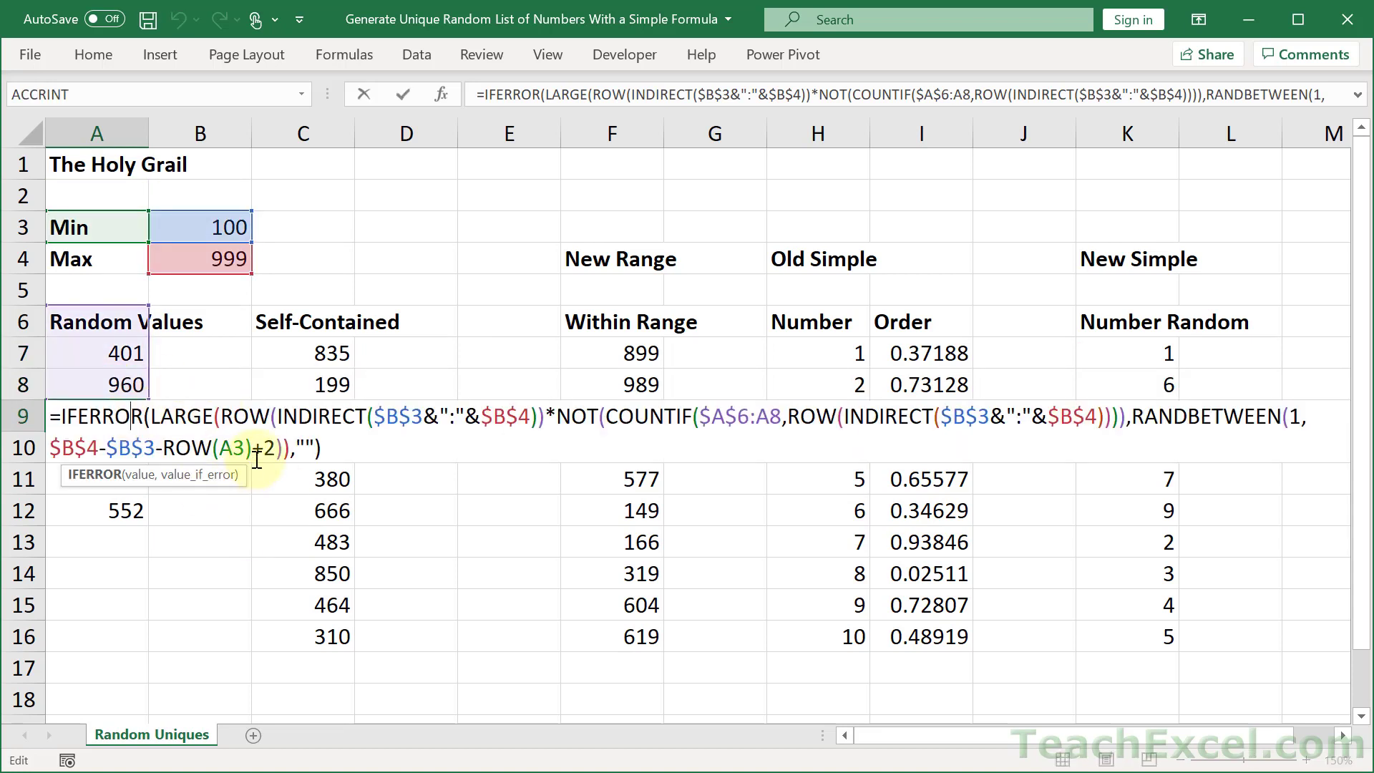
{"action": "key", "text": "Escape"}
{"action": "left_click", "coordinate": [122, 354]}
{"action": "double_click", "coordinate": [122, 354]}
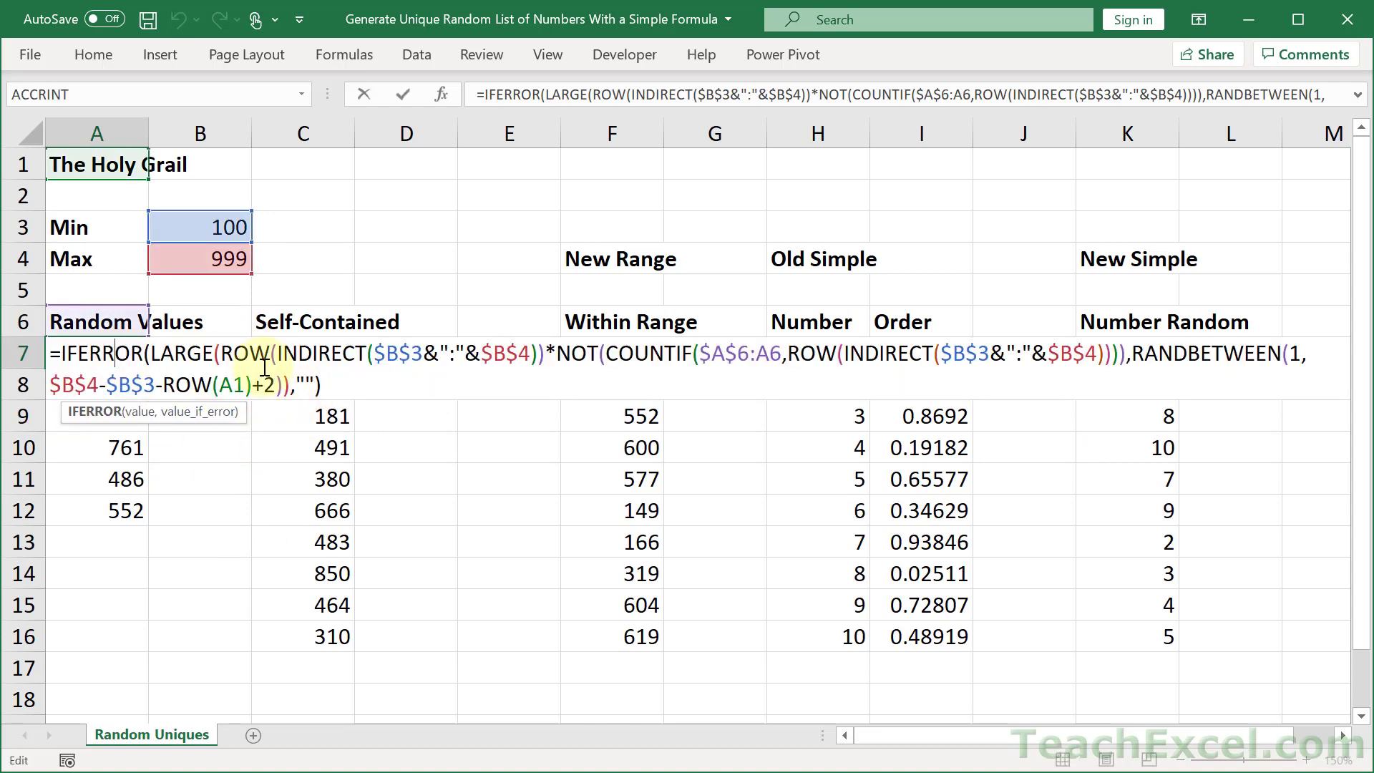
- Inspect INDIRECT, COUNTIF's $A$6 range and ROW(A1) in A7's formula, then commit it
{"action": "left_click", "coordinate": [390, 354]}
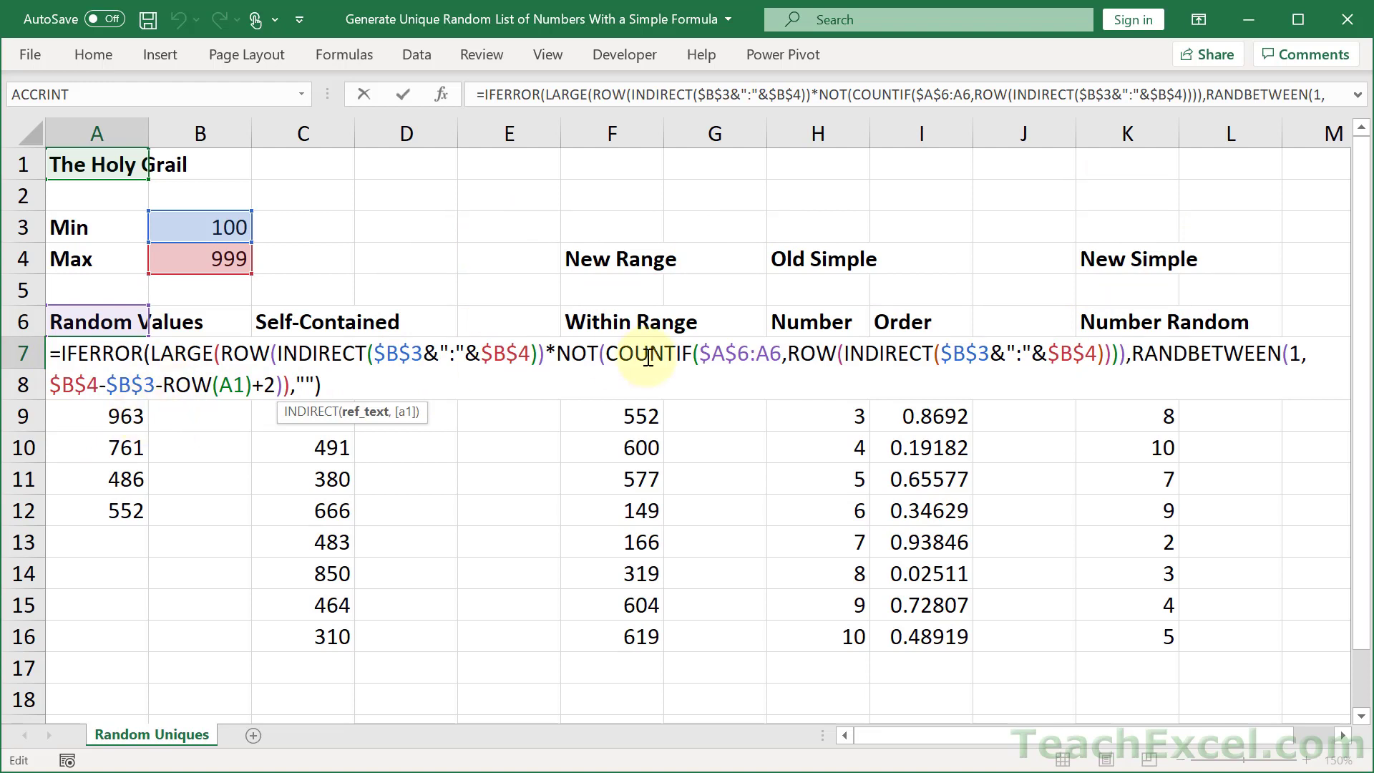
{"action": "left_click", "coordinate": [712, 352]}
{"action": "left_click", "coordinate": [758, 353]}
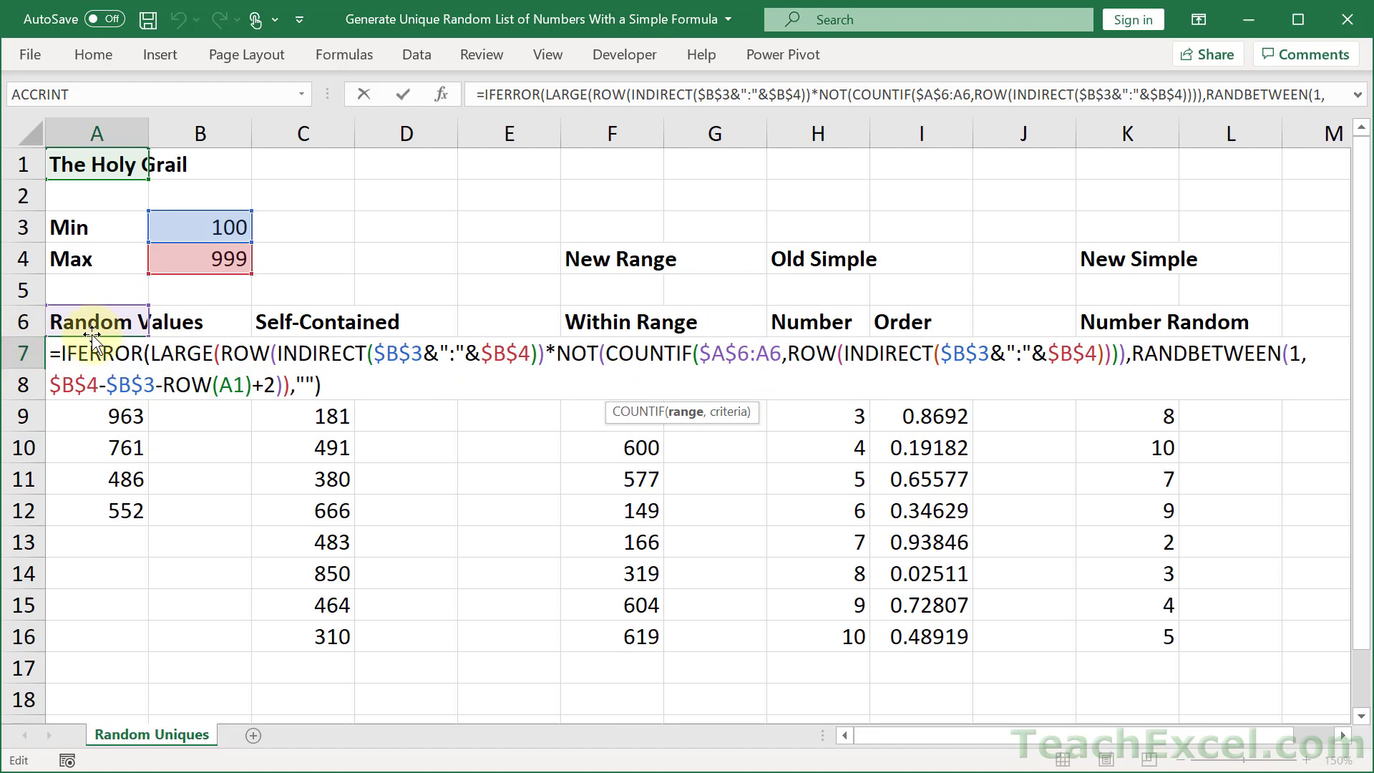
{"action": "left_click", "coordinate": [232, 385]}
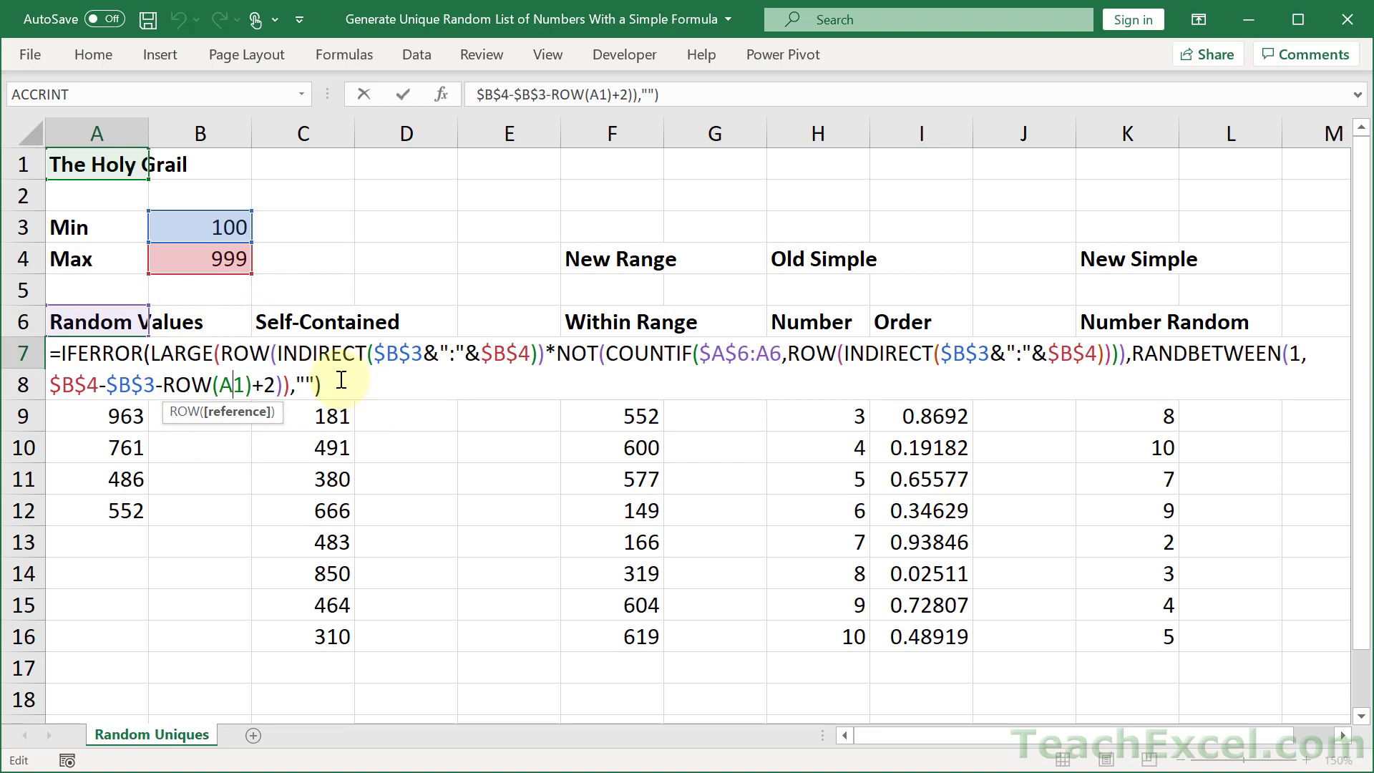
{"action": "key", "text": "ctrl+Return"}
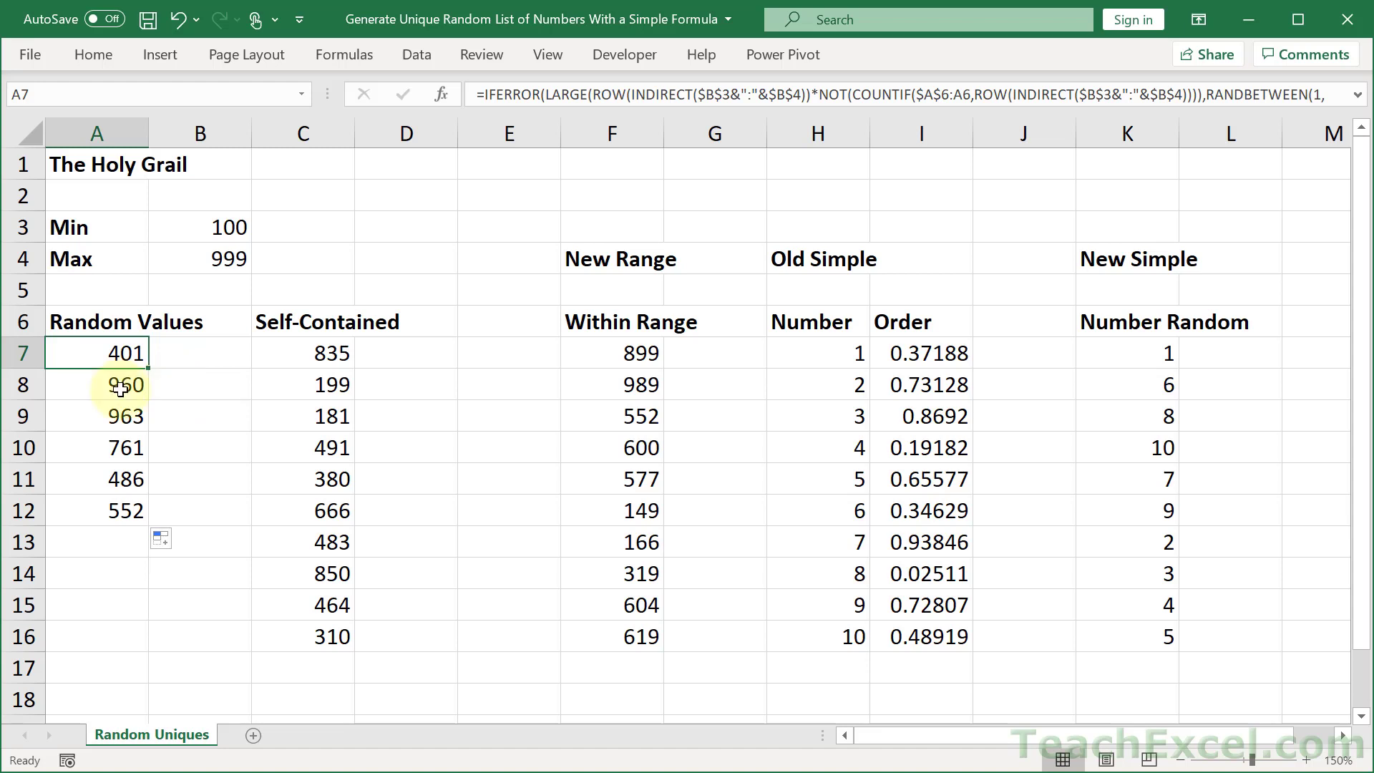
- Set Min in B3 to 1 and Max in B4 to 5
{"action": "left_click", "coordinate": [190, 234]}
{"action": "type", "text": "1"}
{"action": "key", "text": "Return"}
{"action": "type", "text": "5"}
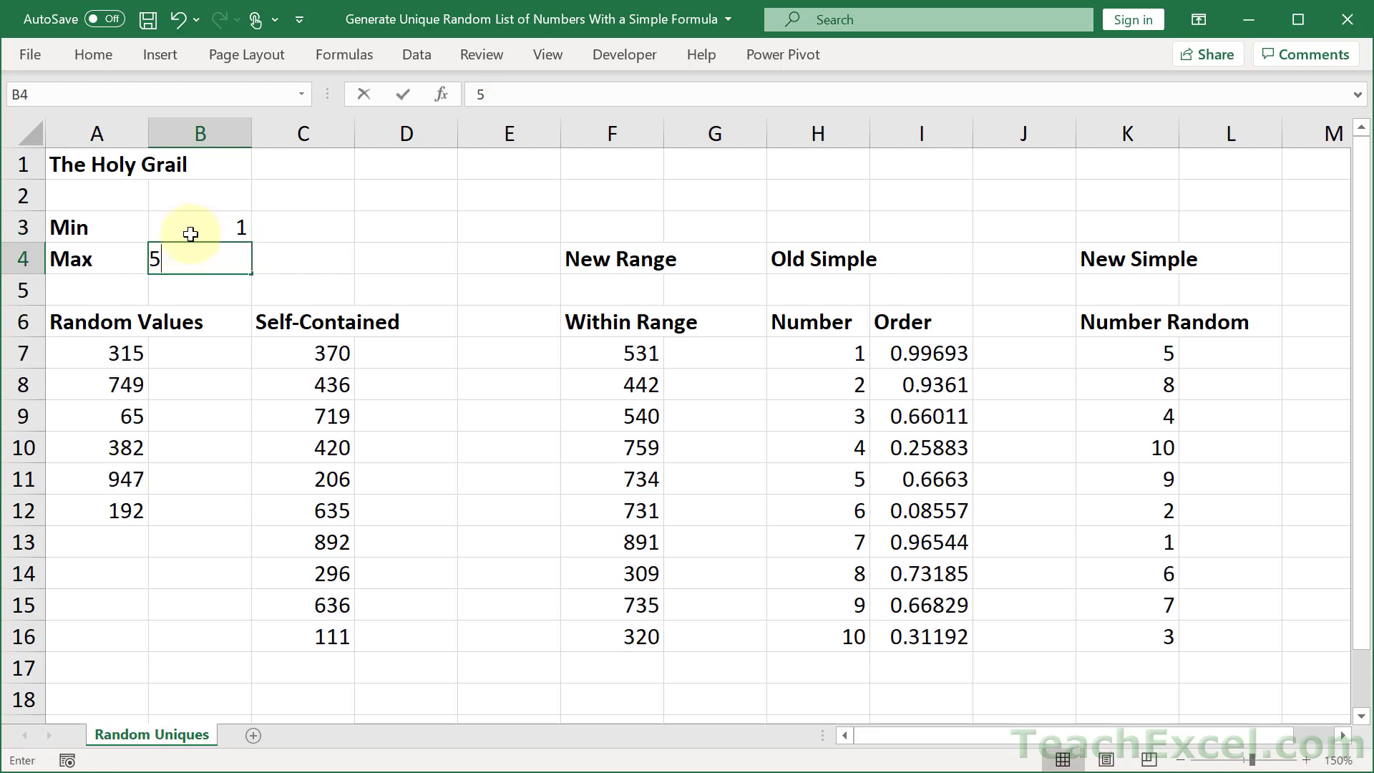
{"action": "key", "text": "Return"}
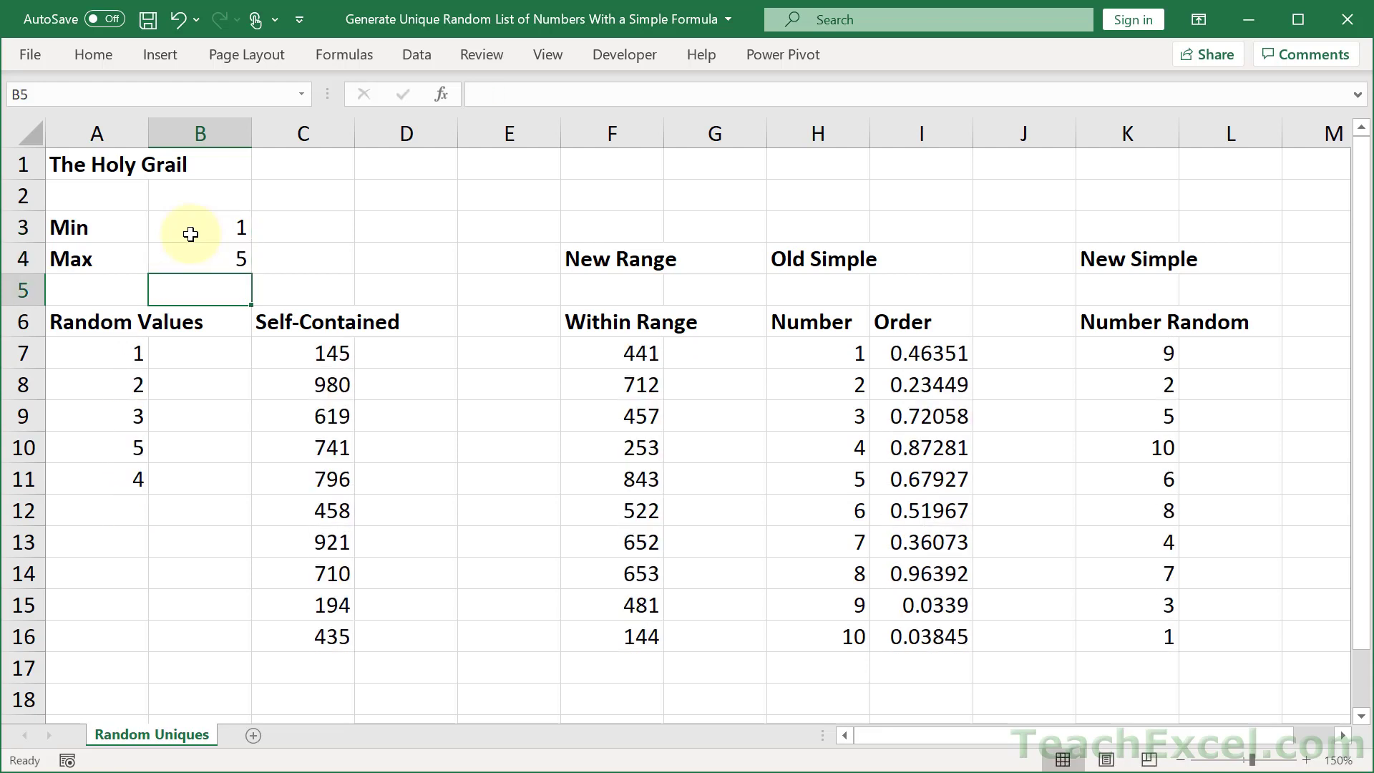
- Extend A11's formula down to A16 and check that A12 returns a blank
{"action": "left_click", "coordinate": [109, 475]}
{"action": "left_click_drag", "start_coordinate": [147, 494], "coordinate": [143, 661]}
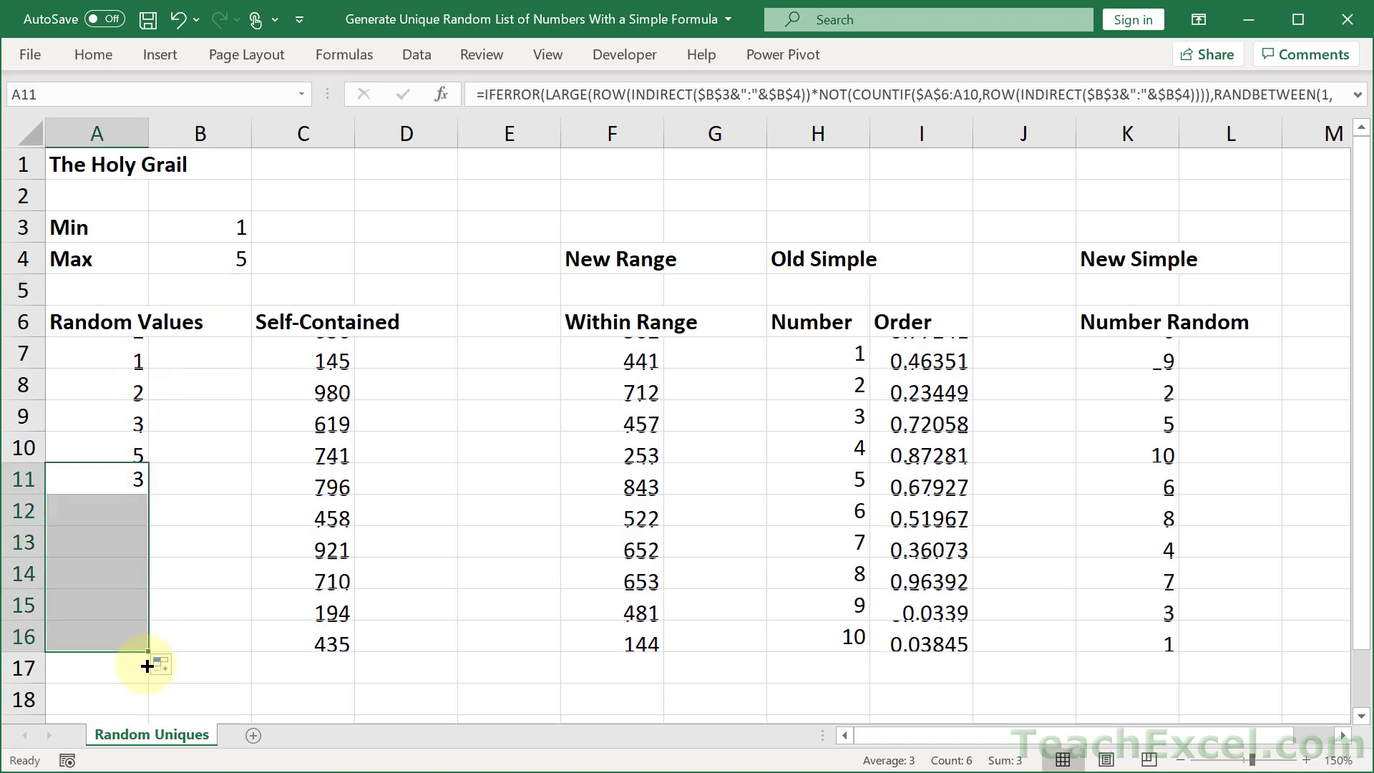
{"action": "left_click", "coordinate": [113, 510]}
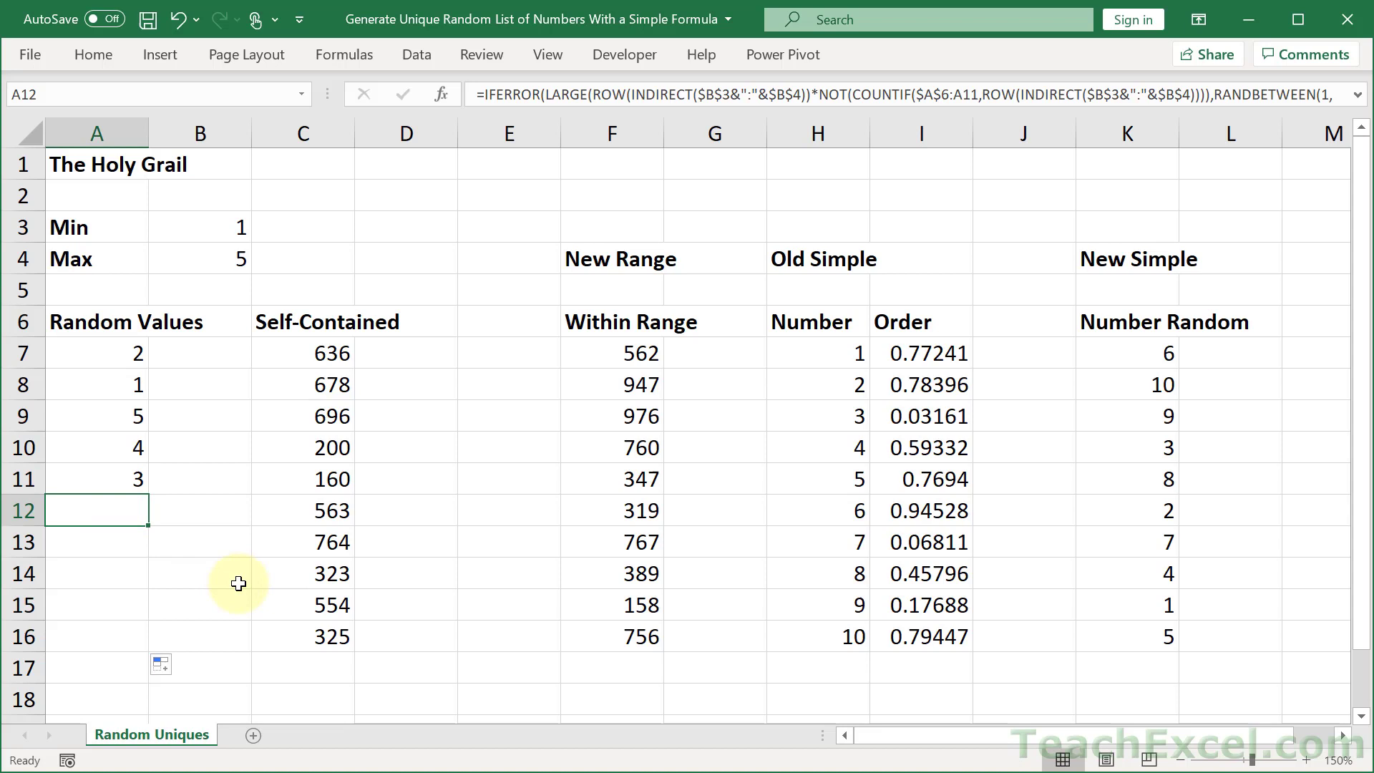
{"action": "double_click", "coordinate": [118, 509]}
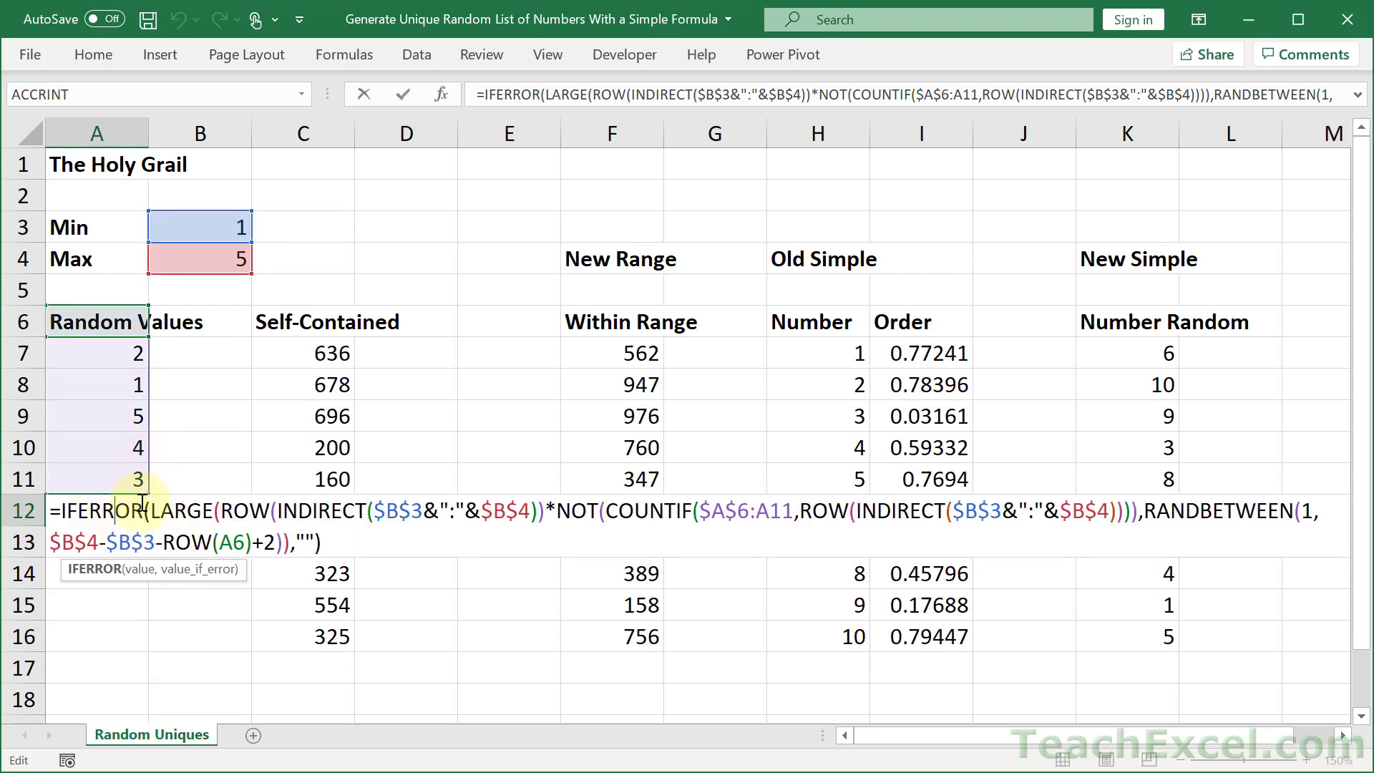
{"action": "key", "text": "Escape"}
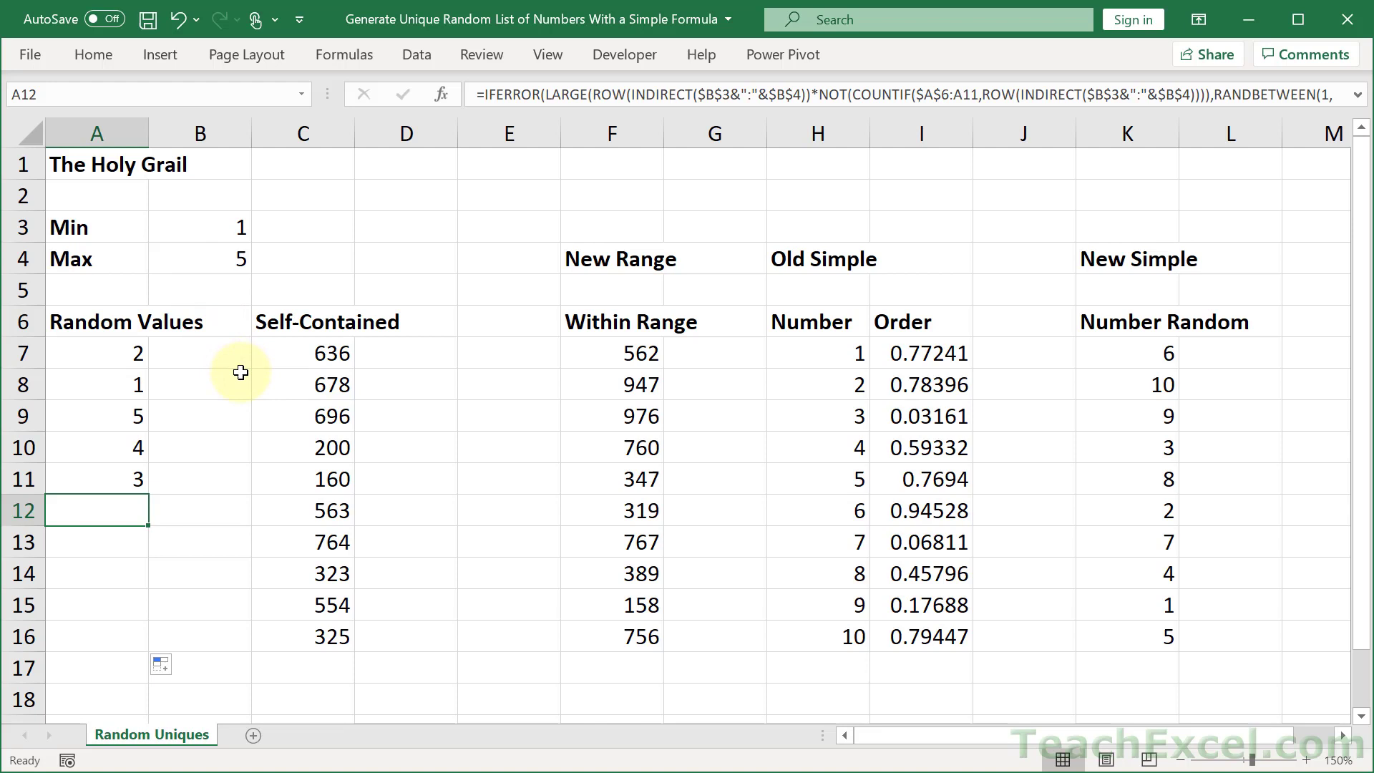
{"action": "left_click", "coordinate": [274, 352]}
{"action": "double_click", "coordinate": [273, 352]}
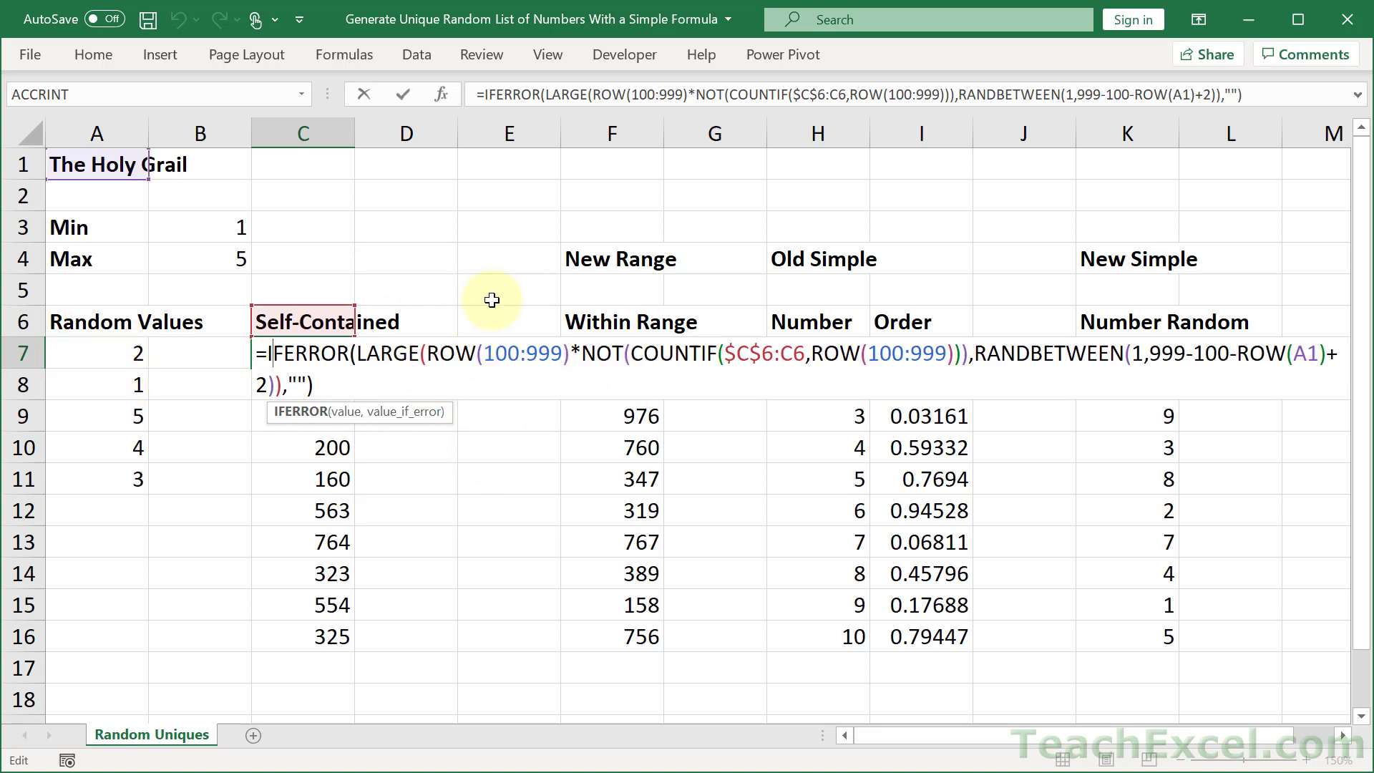
{"action": "left_click", "coordinate": [501, 352]}
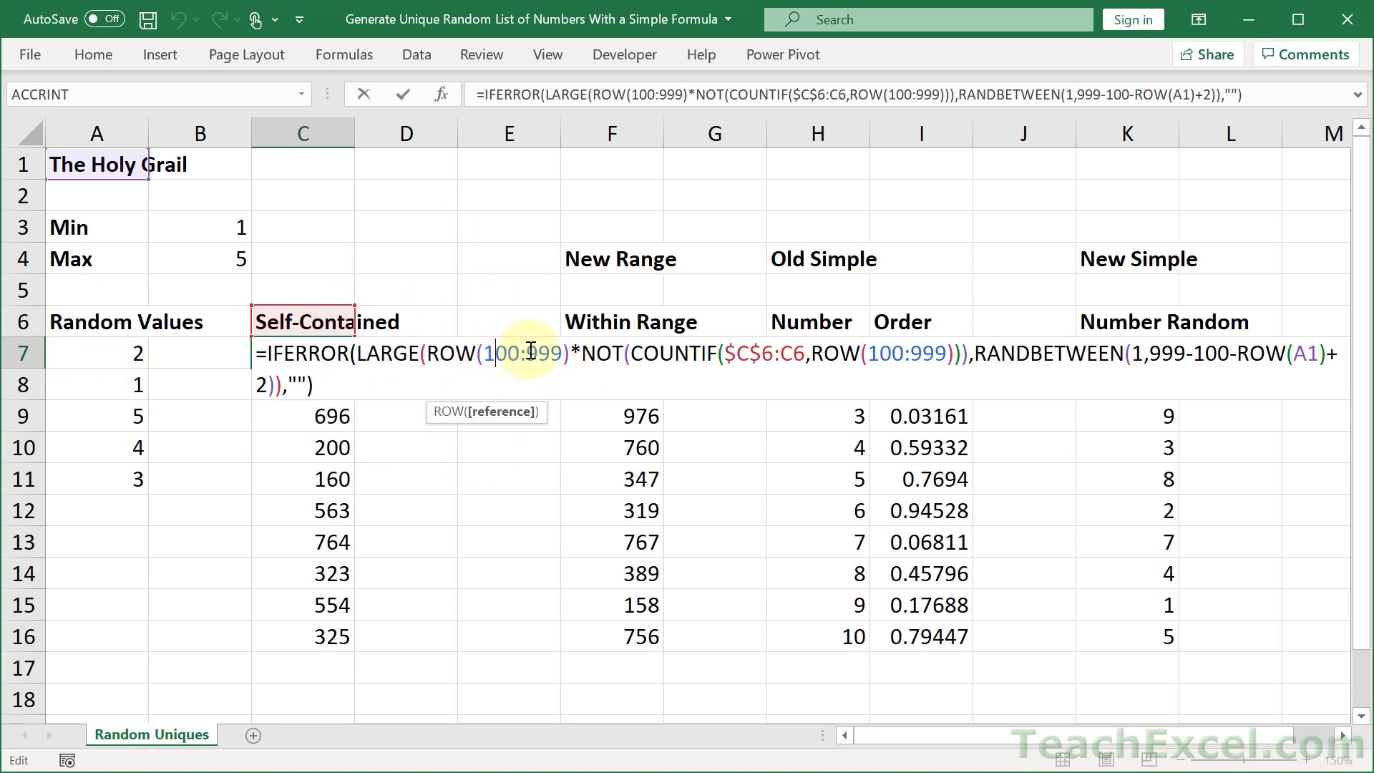
{"action": "left_click", "coordinate": [922, 354]}
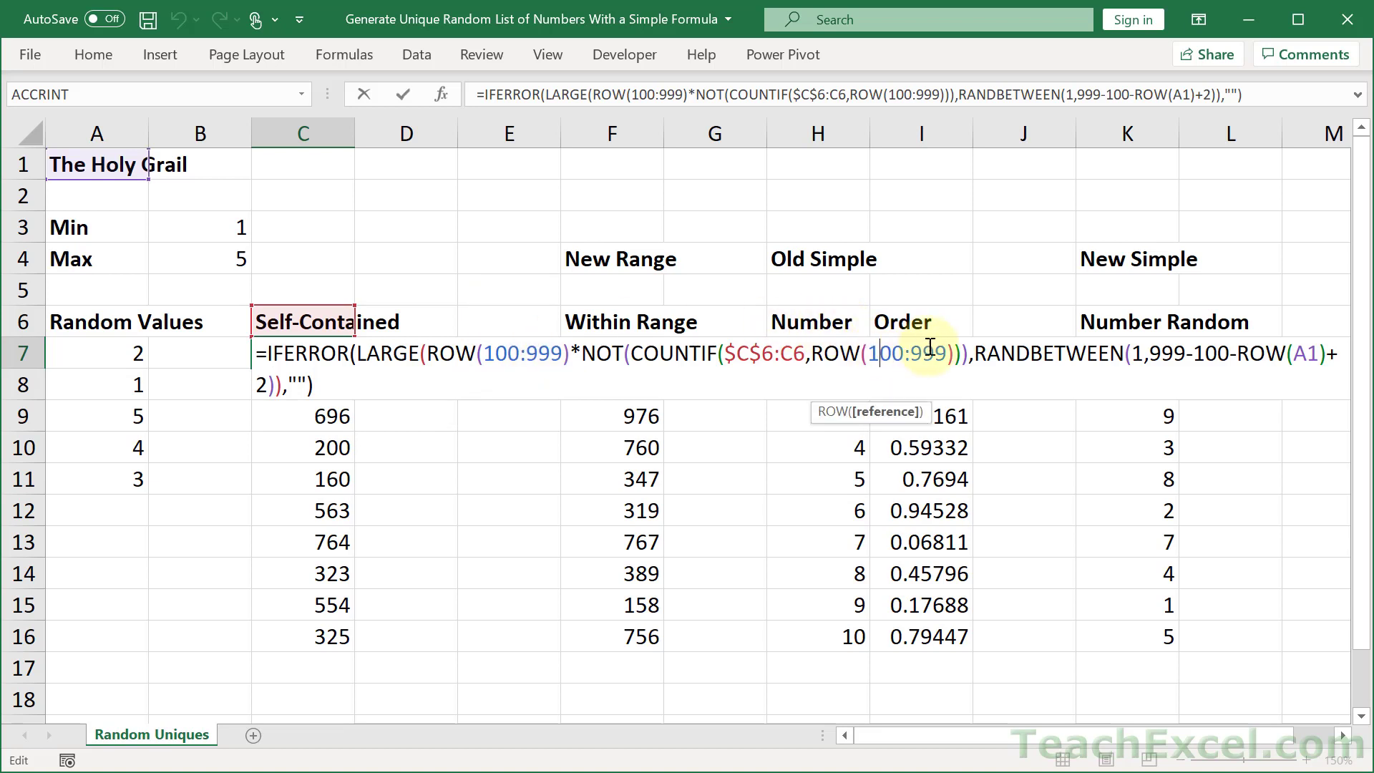
{"action": "left_click", "coordinate": [1166, 353]}
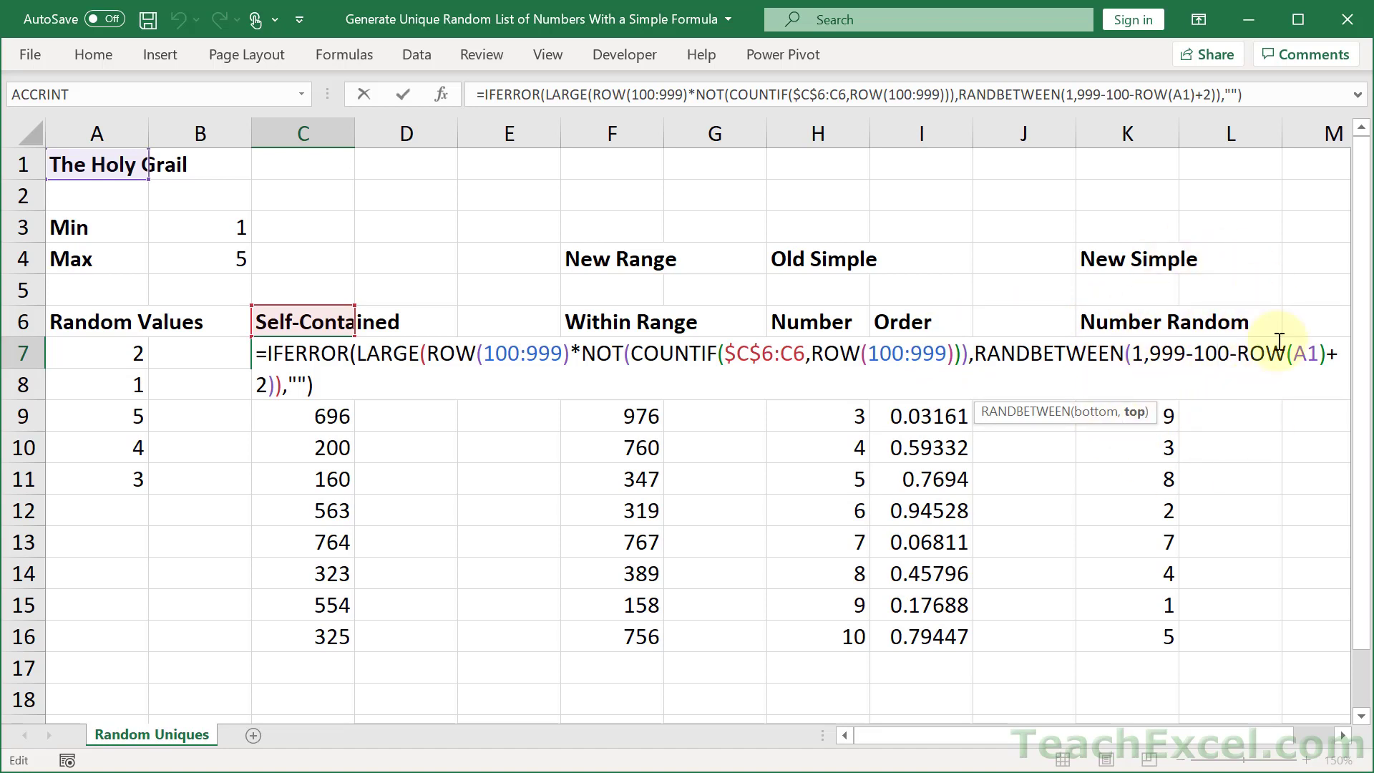
{"action": "left_click", "coordinate": [1218, 353]}
{"action": "key", "text": "ctrl+Return"}
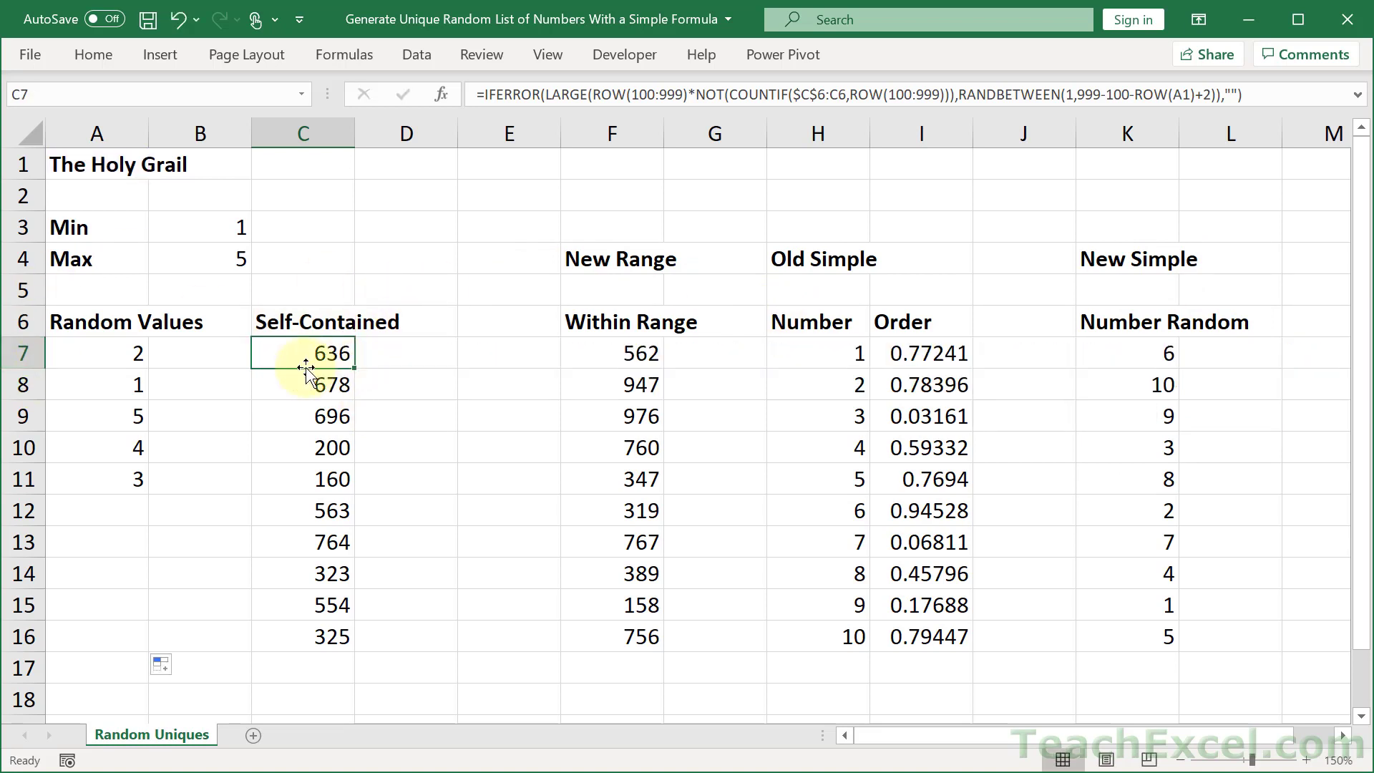
{"action": "left_click", "coordinate": [109, 350]}
{"action": "double_click", "coordinate": [107, 350]}
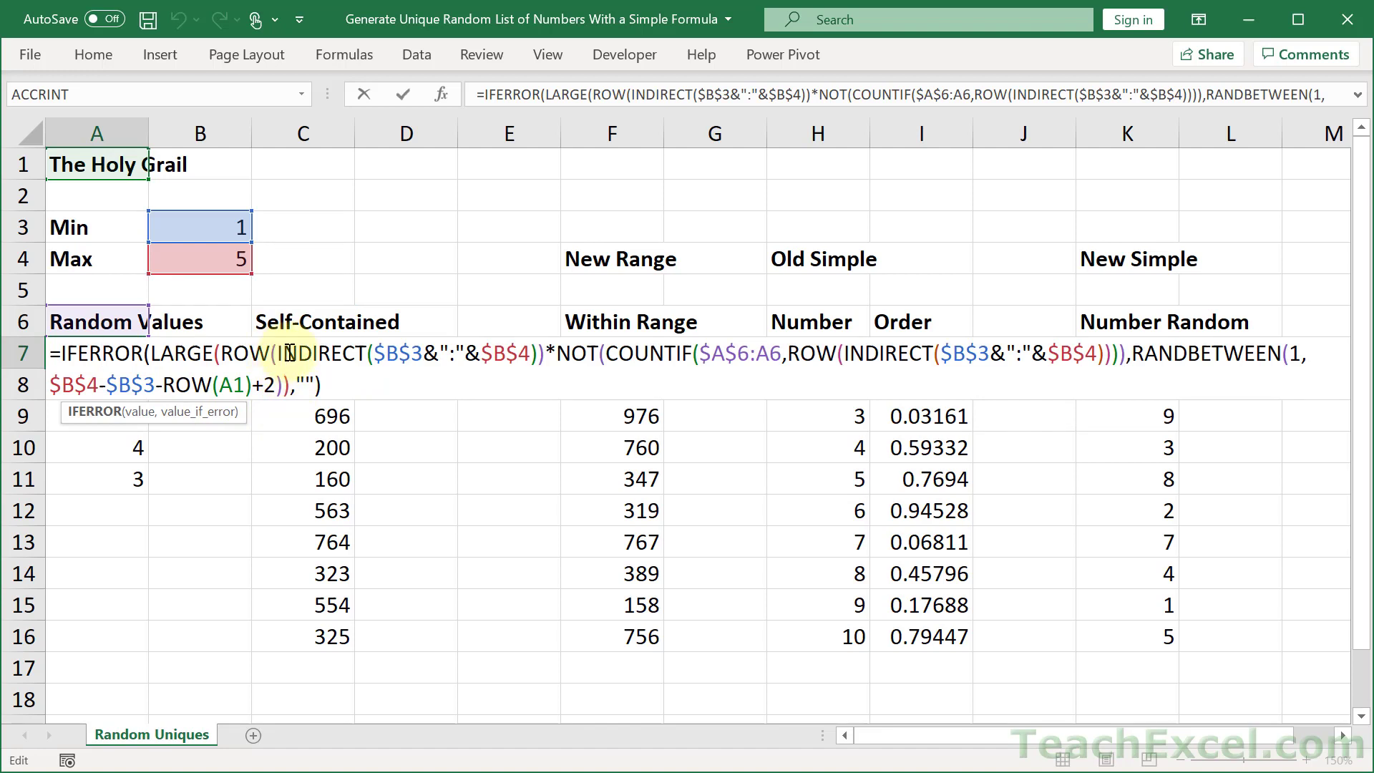
{"action": "left_click_drag", "start_coordinate": [282, 356], "coordinate": [538, 356]}
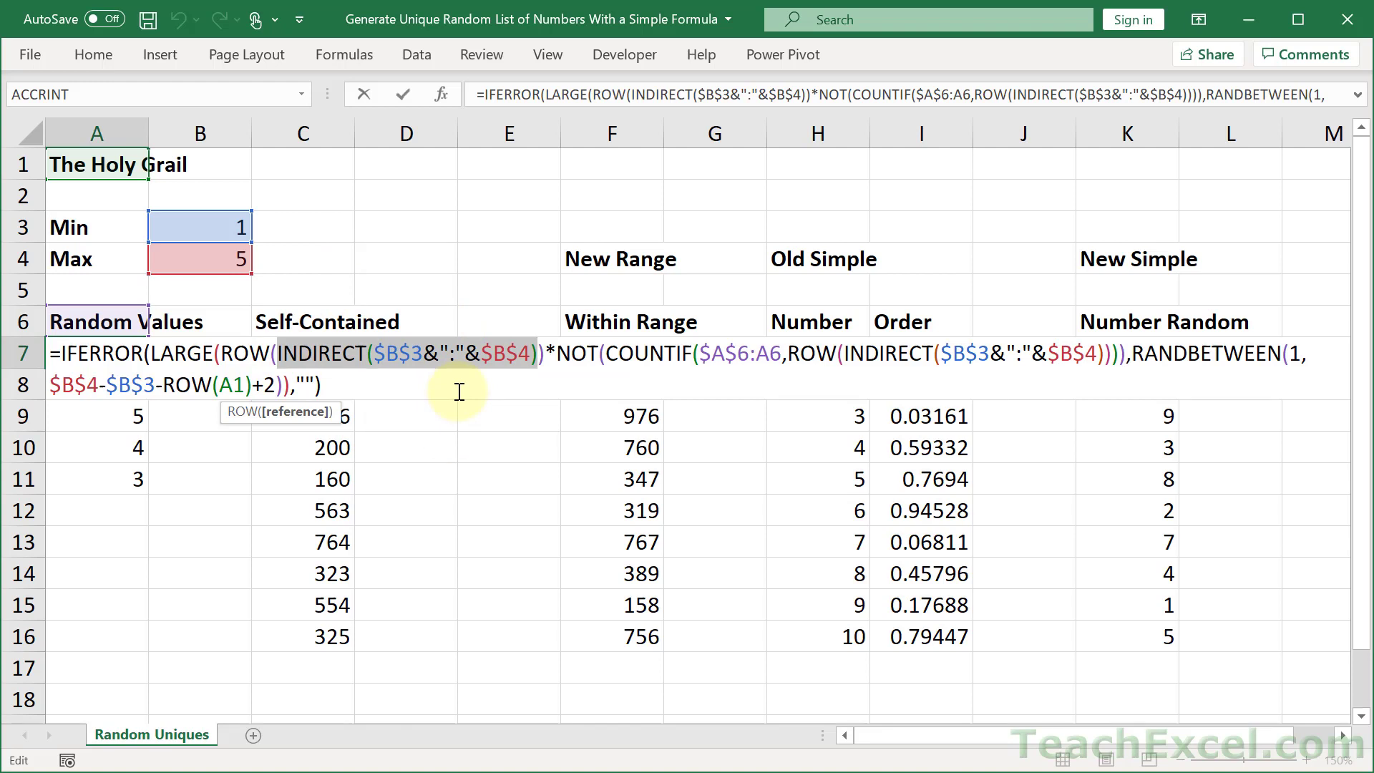
{"action": "key", "text": "Escape"}
{"action": "double_click", "coordinate": [336, 356]}
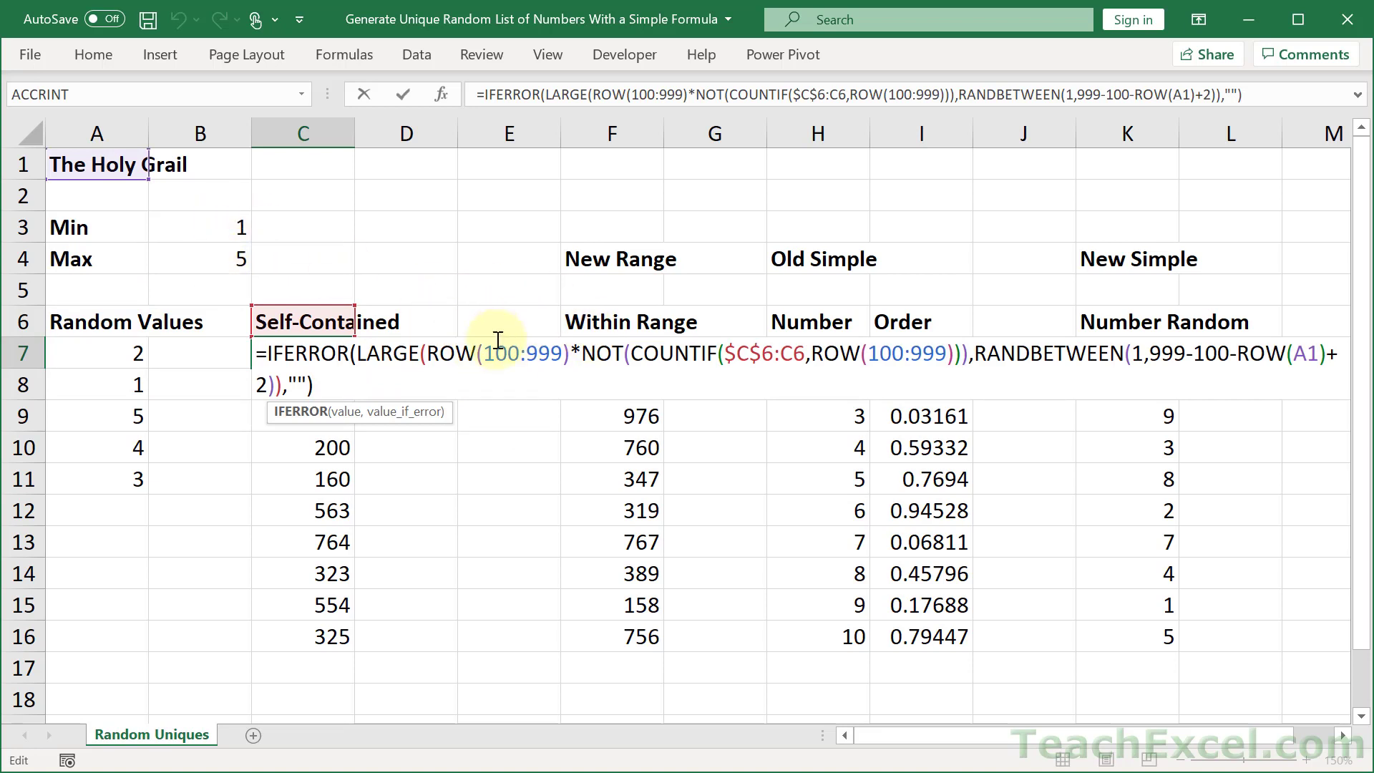
{"action": "left_click_drag", "start_coordinate": [485, 353], "coordinate": [564, 353]}
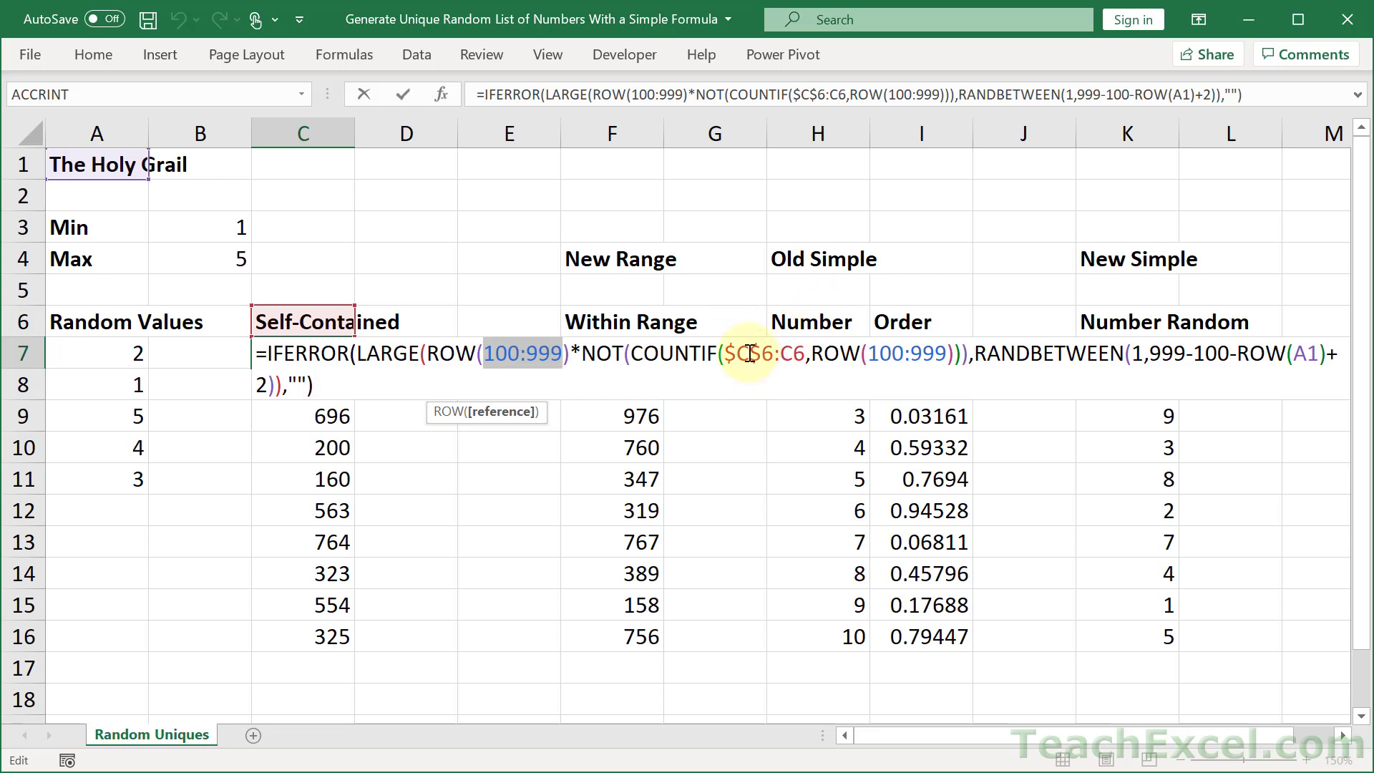
{"action": "left_click", "coordinate": [1311, 351]}
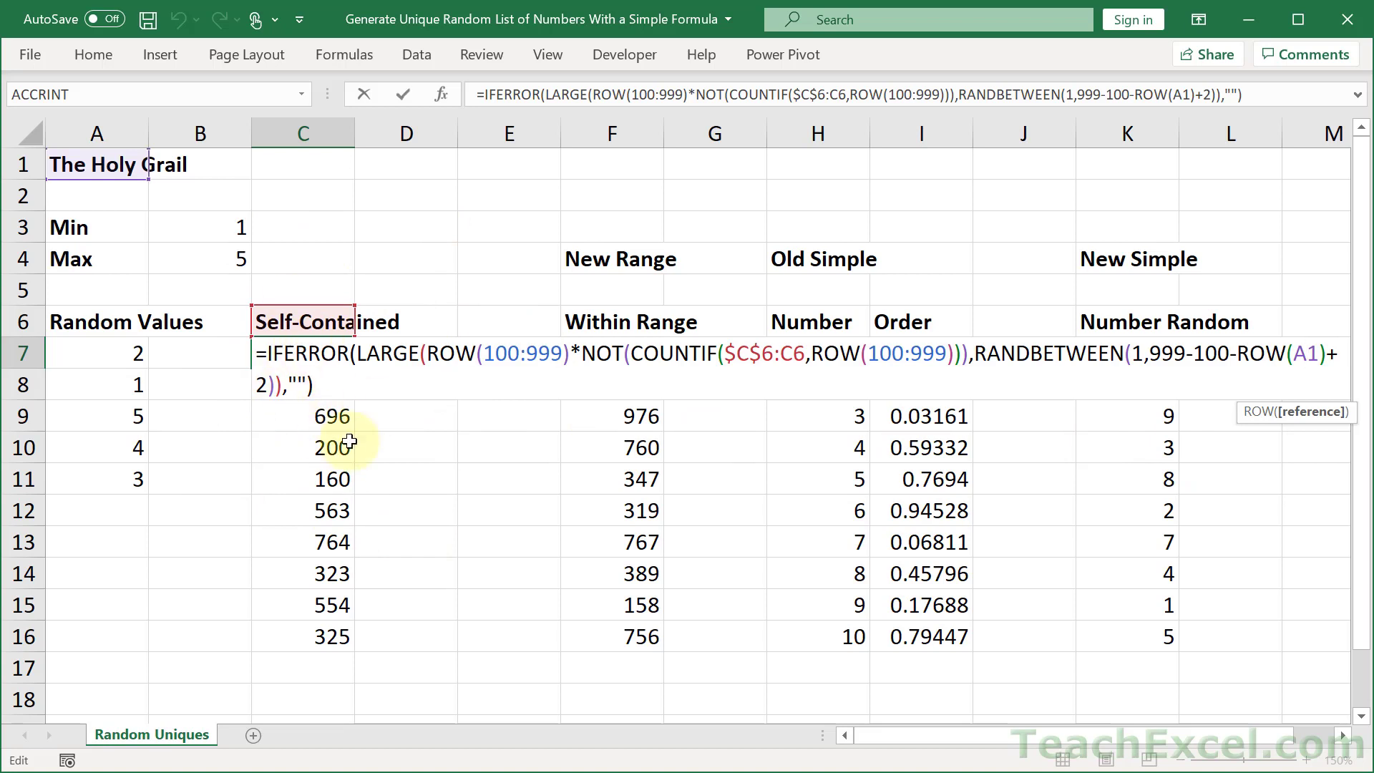
{"action": "key", "text": "ctrl+Return"}
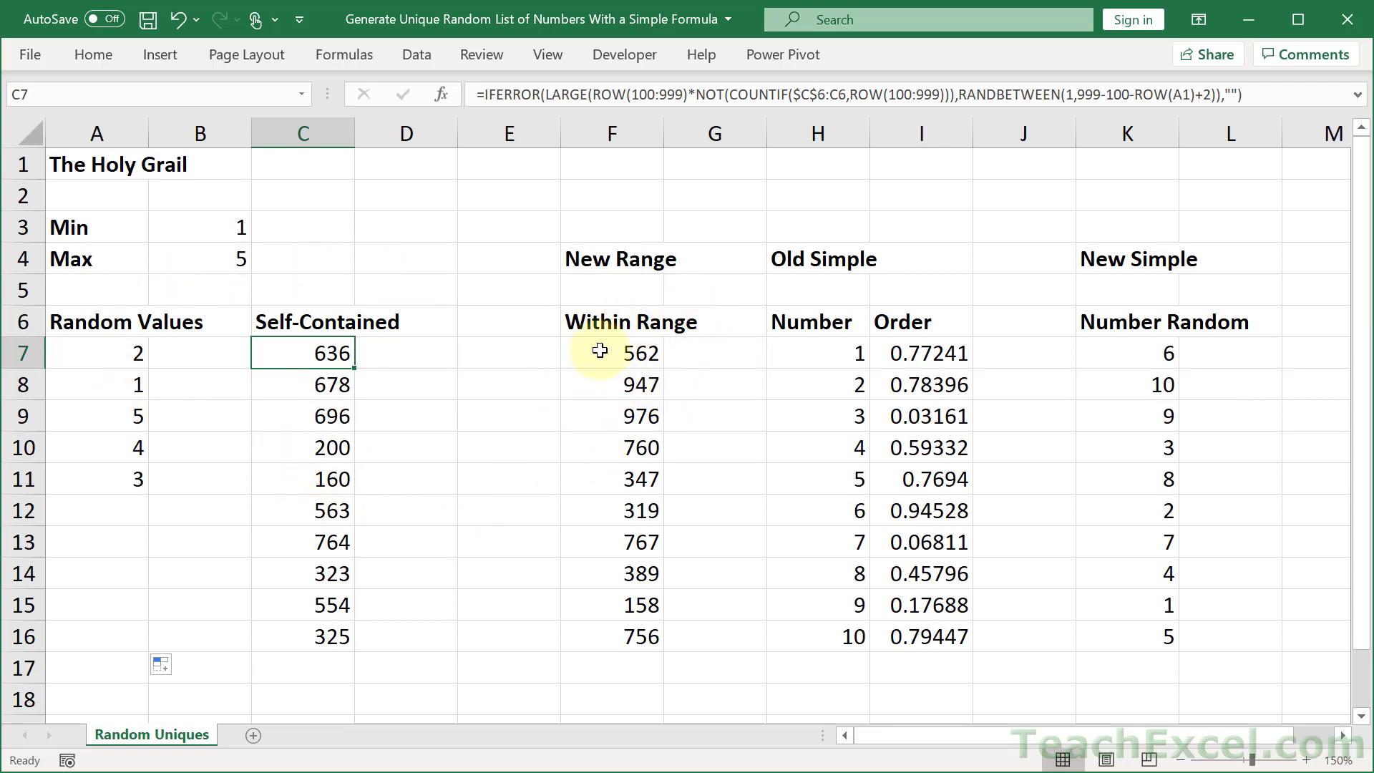
- Open F7's formula and examine its RANDARRAY, SEQUENCE(10) and INDEX parts
{"action": "left_click", "coordinate": [572, 351]}
{"action": "double_click", "coordinate": [577, 349]}
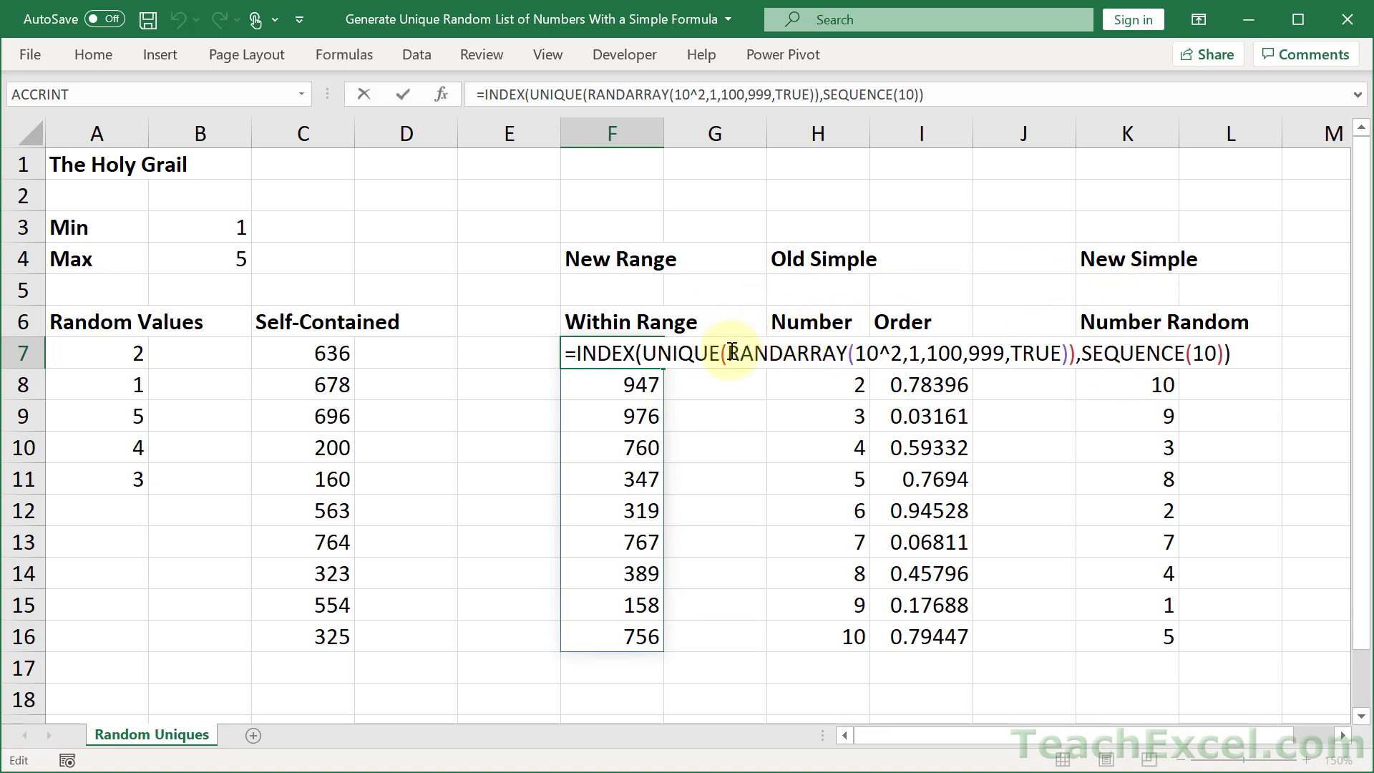
{"action": "left_click_drag", "start_coordinate": [732, 352], "coordinate": [1071, 349]}
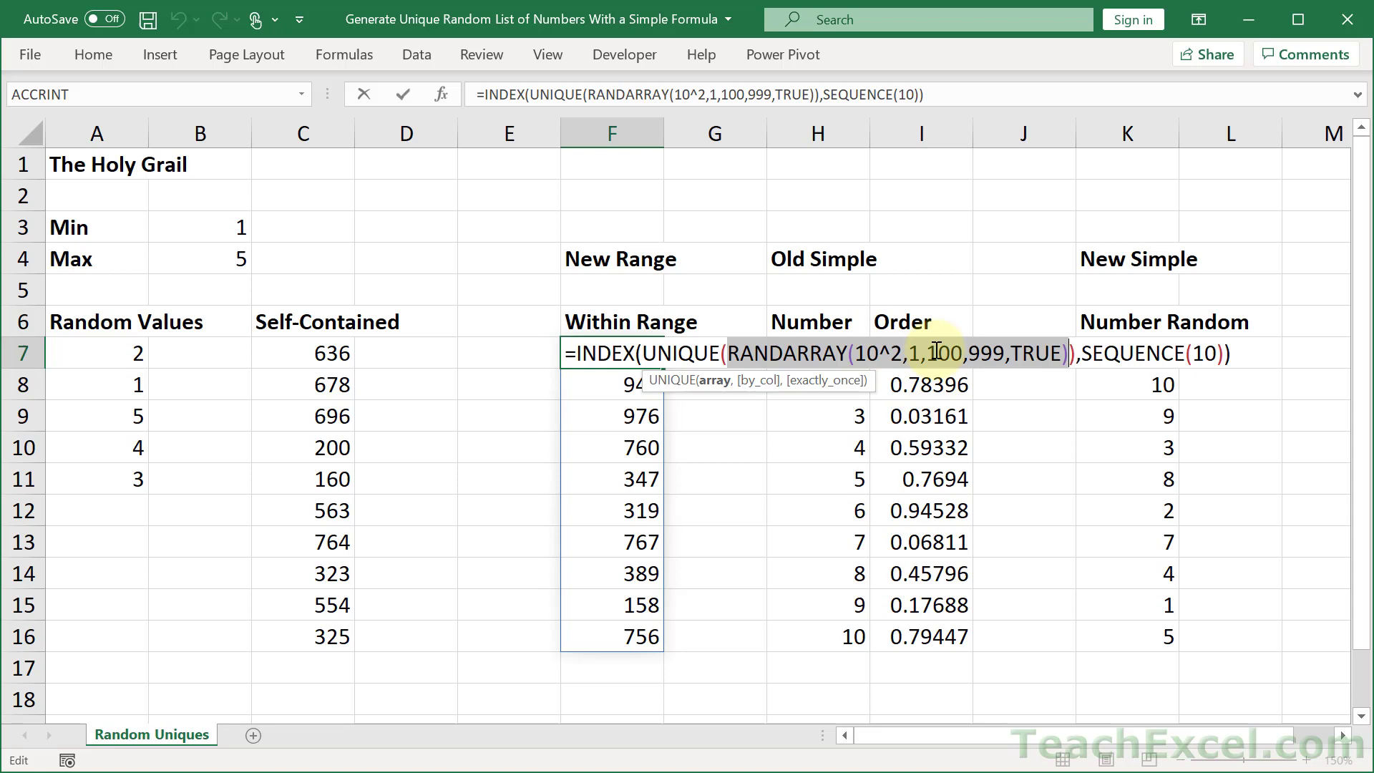
{"action": "left_click", "coordinate": [1110, 354]}
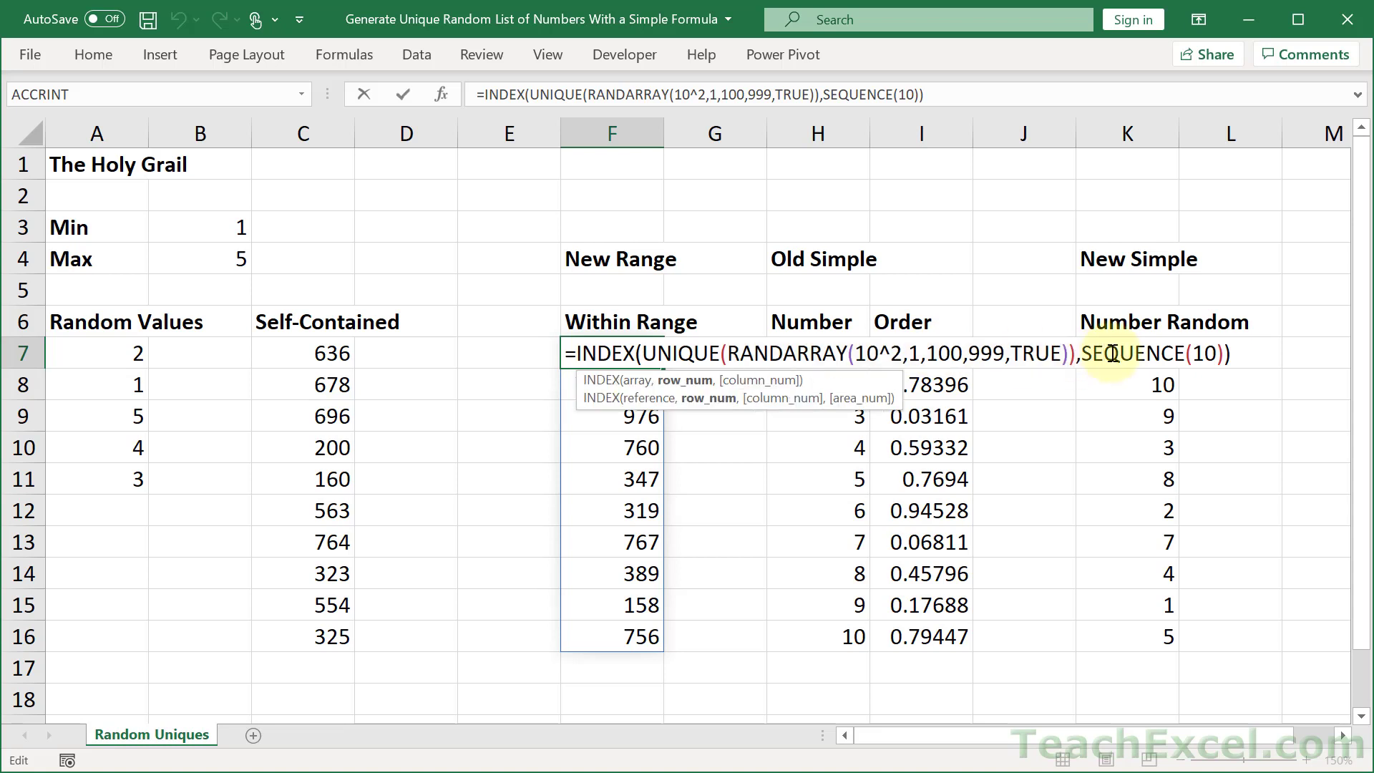
{"action": "left_click", "coordinate": [615, 353]}
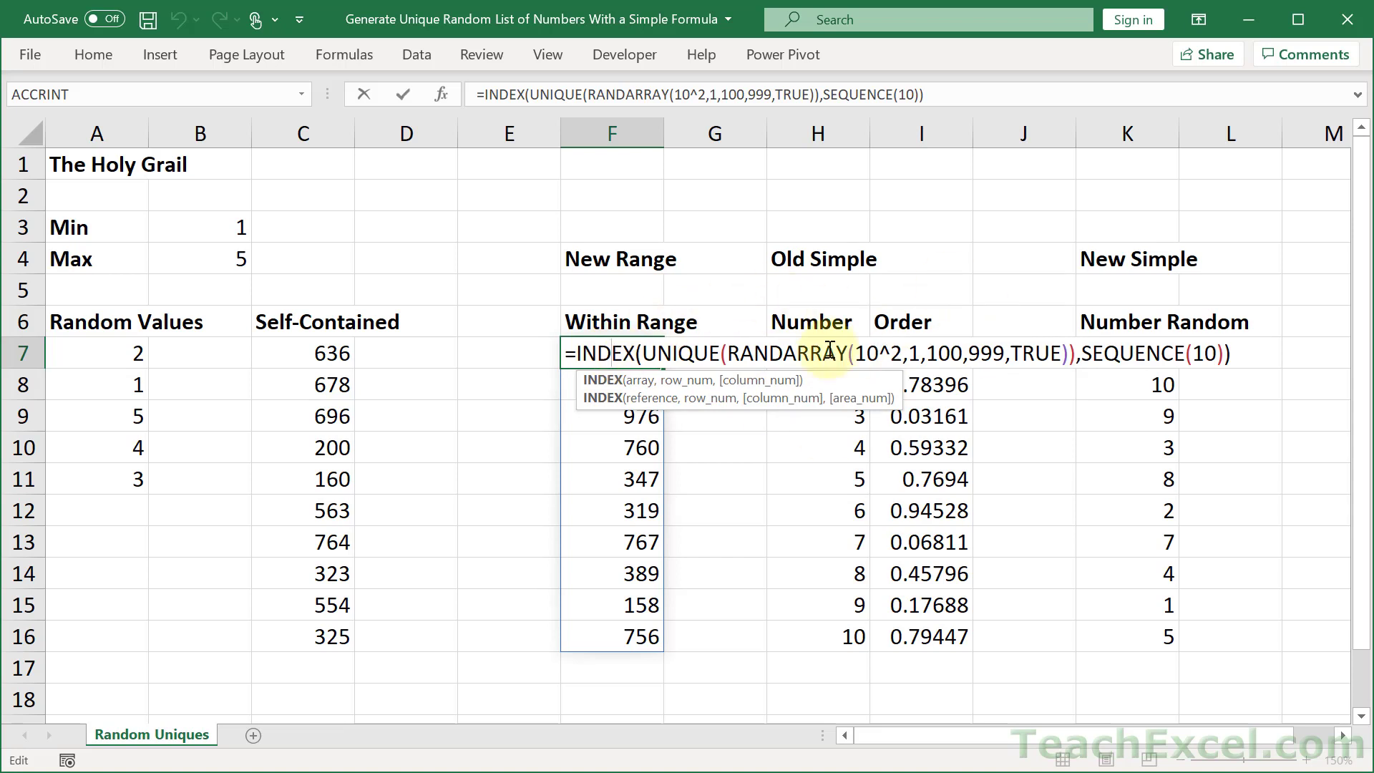
- Highlight RANDARRAY's 100, 999, TRUE and 10^2 arguments, then select SEQUENCE's 10
{"action": "double_click", "coordinate": [943, 362]}
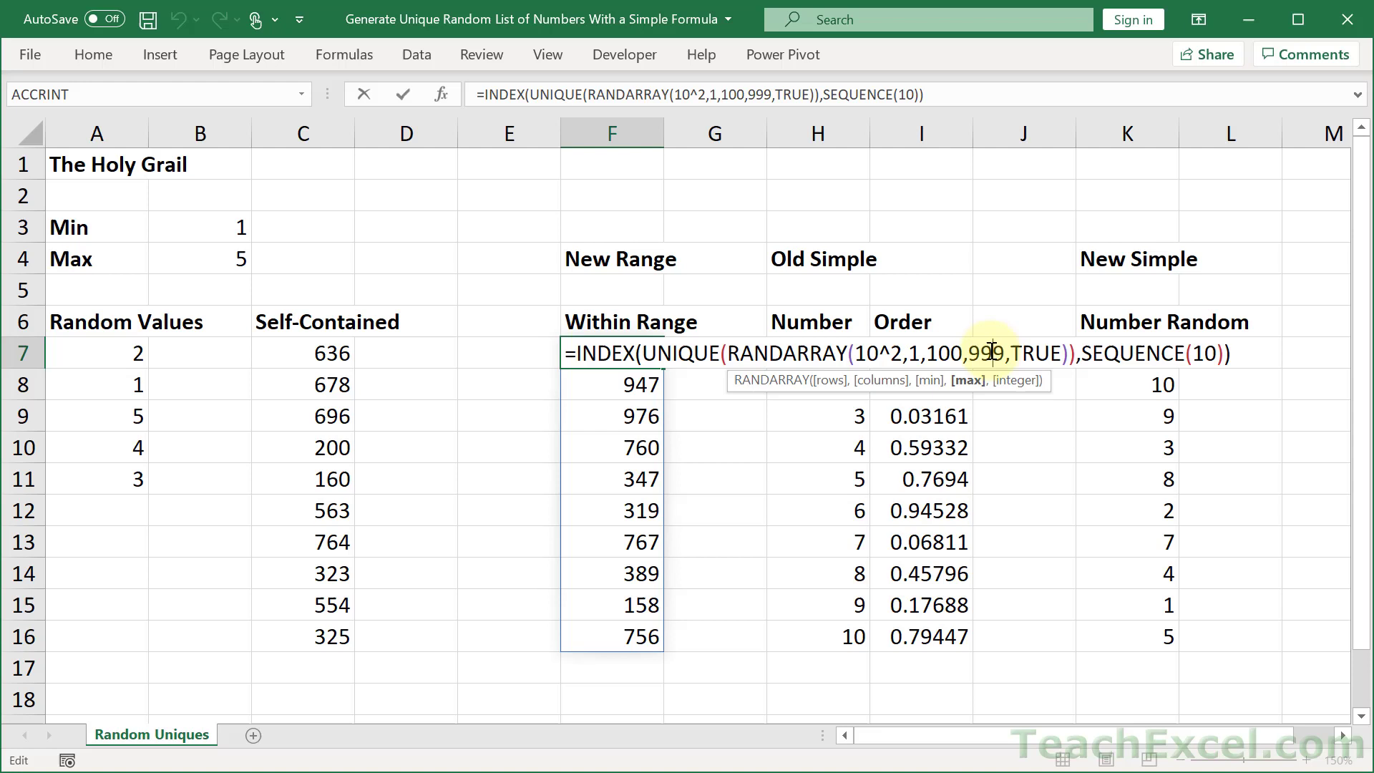
{"action": "double_click", "coordinate": [992, 352]}
{"action": "double_click", "coordinate": [1037, 352]}
{"action": "double_click", "coordinate": [981, 358]}
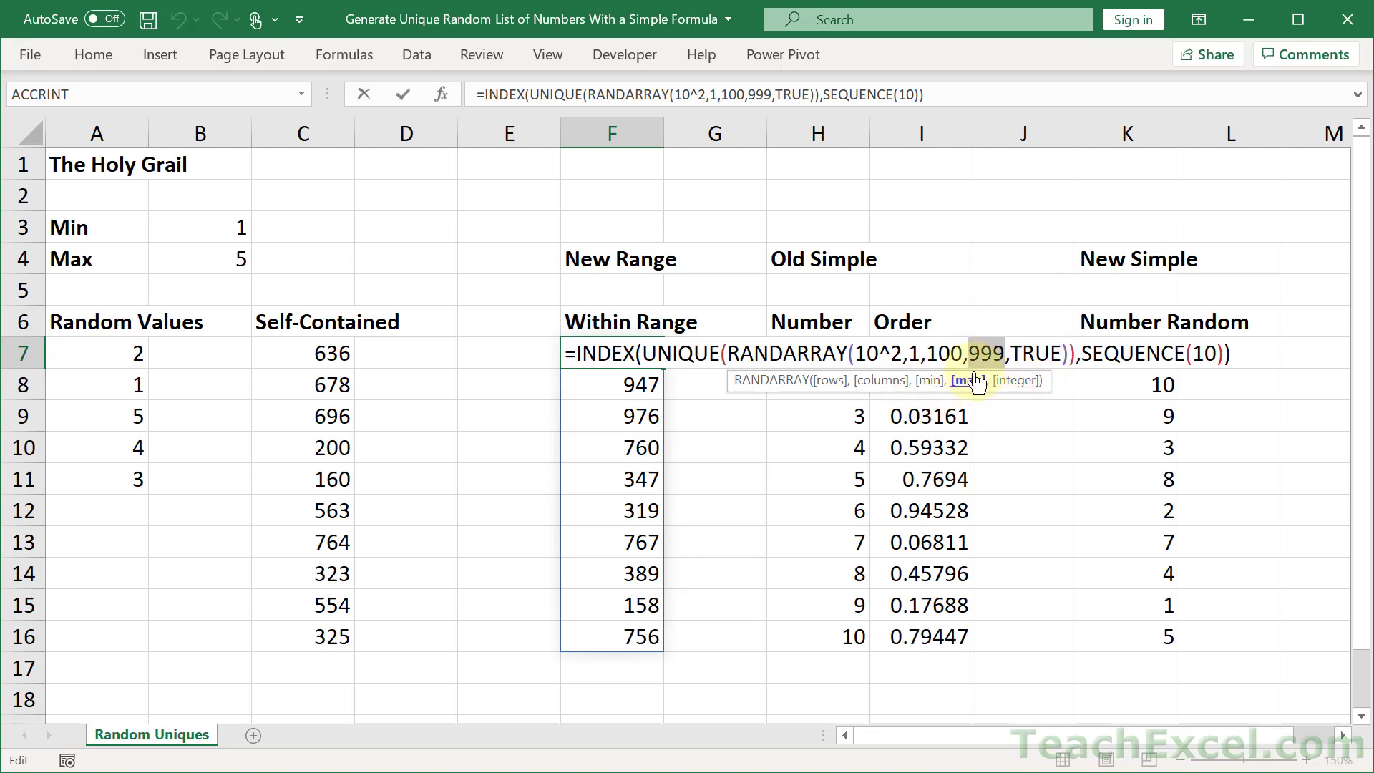
{"action": "double_click", "coordinate": [876, 352]}
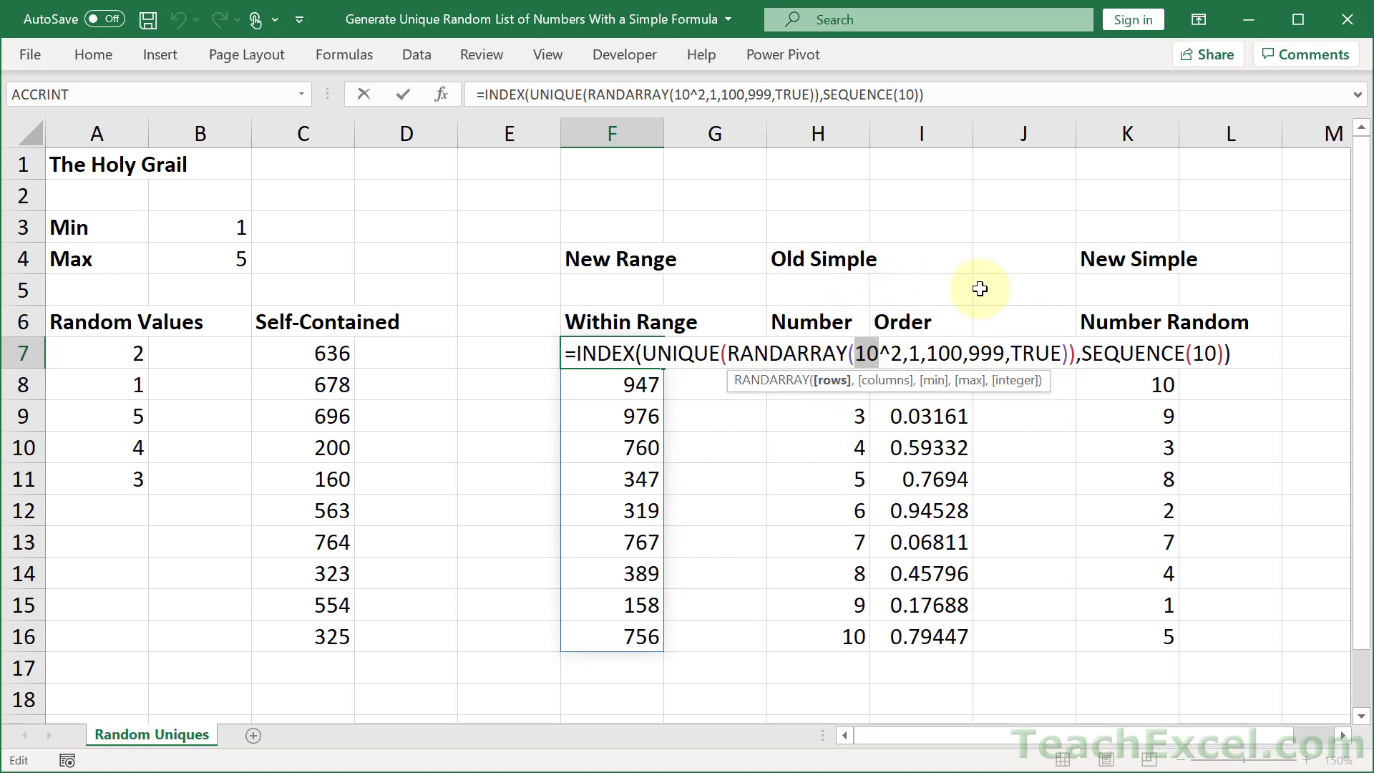
{"action": "left_click", "coordinate": [1208, 354]}
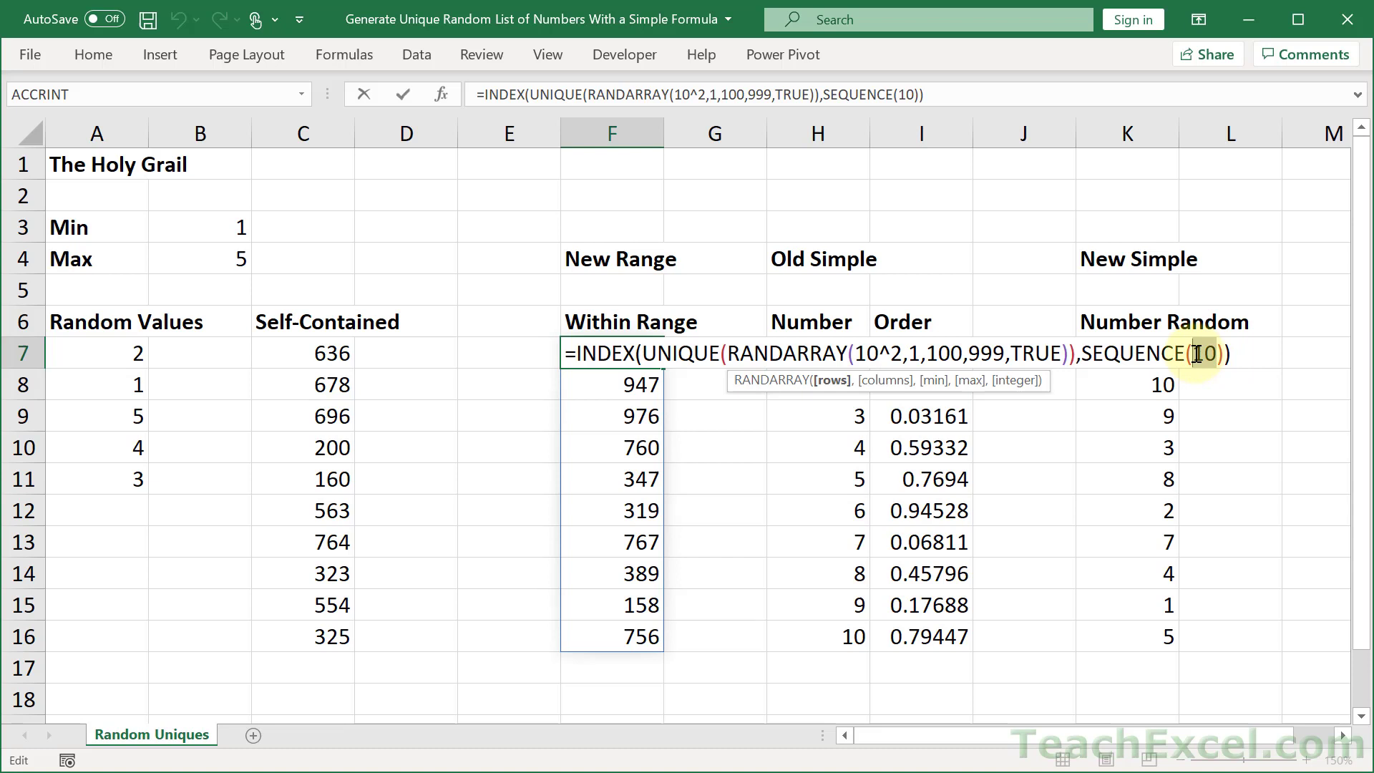
{"action": "double_click", "coordinate": [1211, 352]}
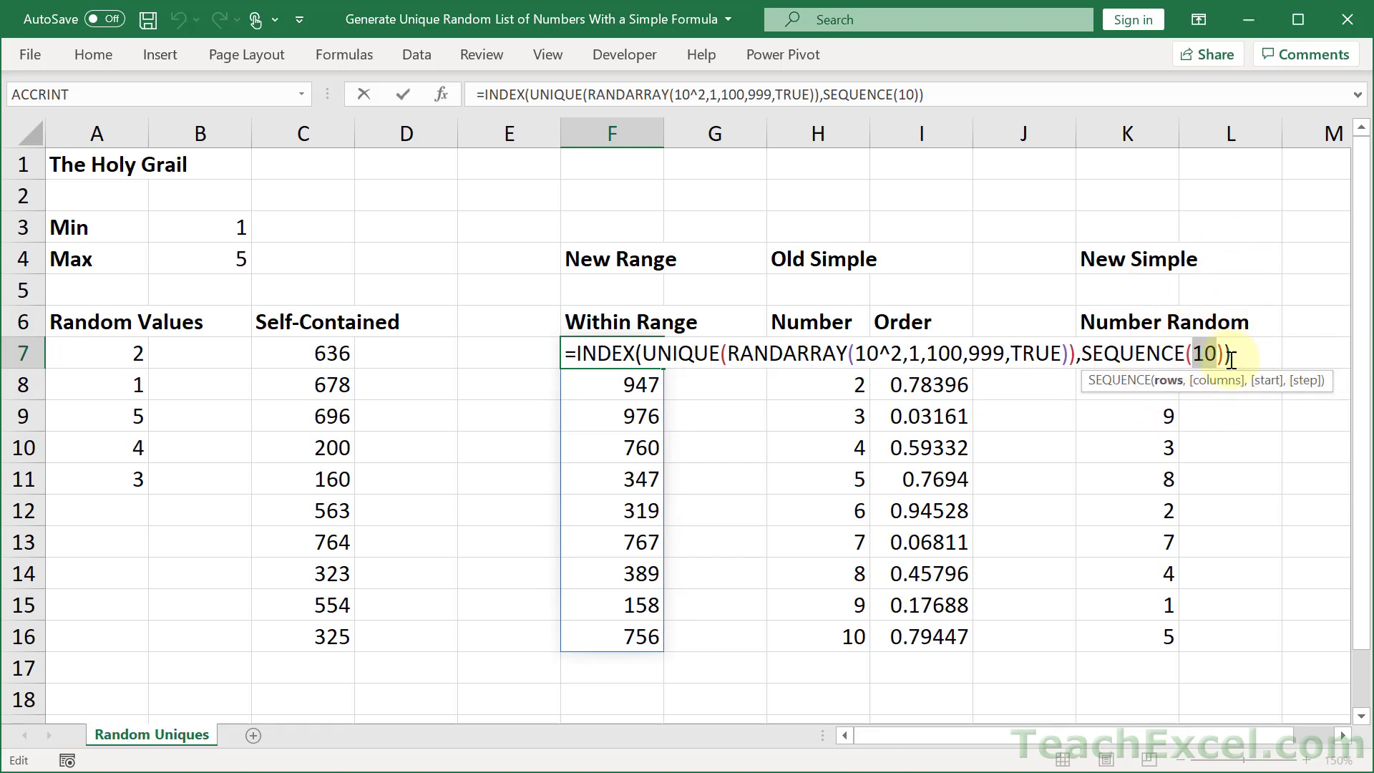
- Change F7 to RANDARRAY(5^2,1,10,100,TRUE) with SEQUENCE(5), commit, and recalculate
{"action": "type", "text": "5"}
{"action": "left_click", "coordinate": [879, 352]}
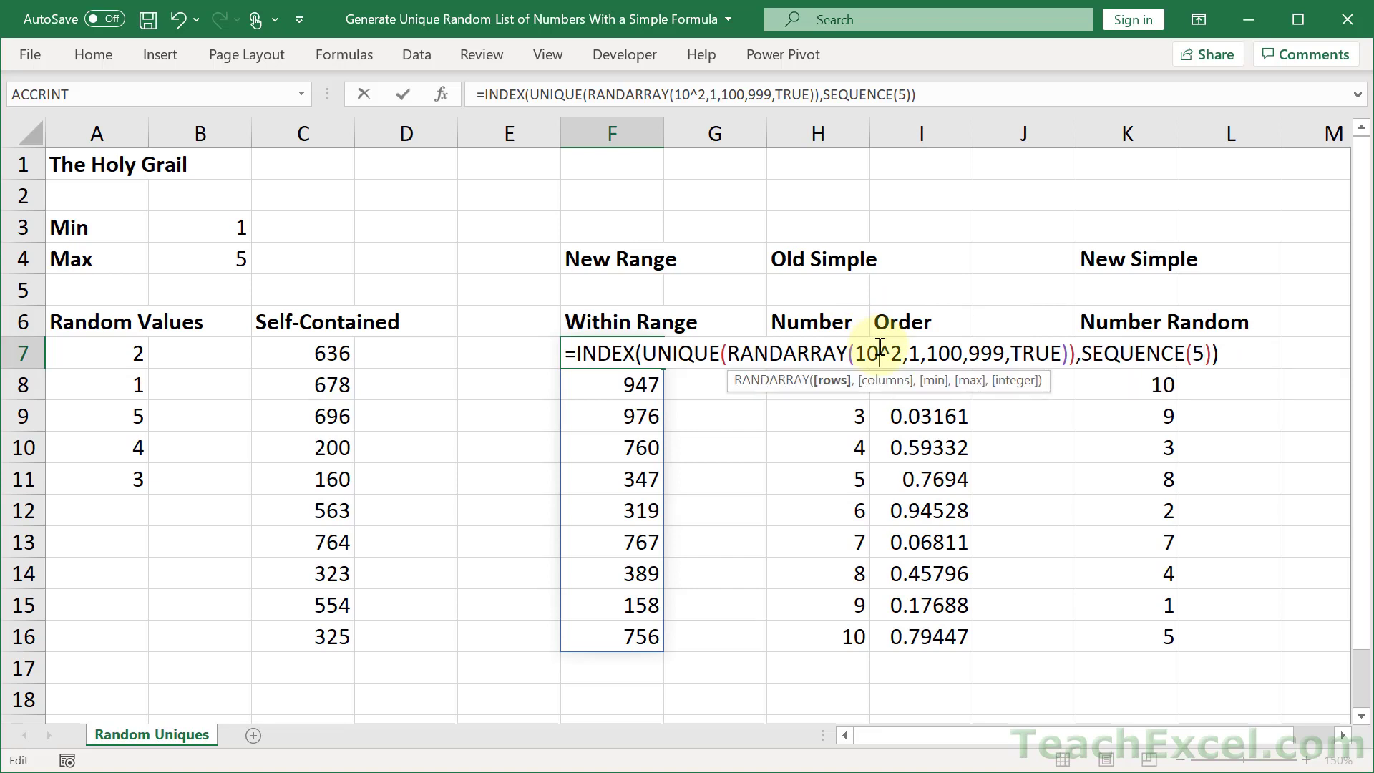
{"action": "key", "text": "BackSpace"}
{"action": "key", "text": "BackSpace"}
{"action": "type", "text": "5"}
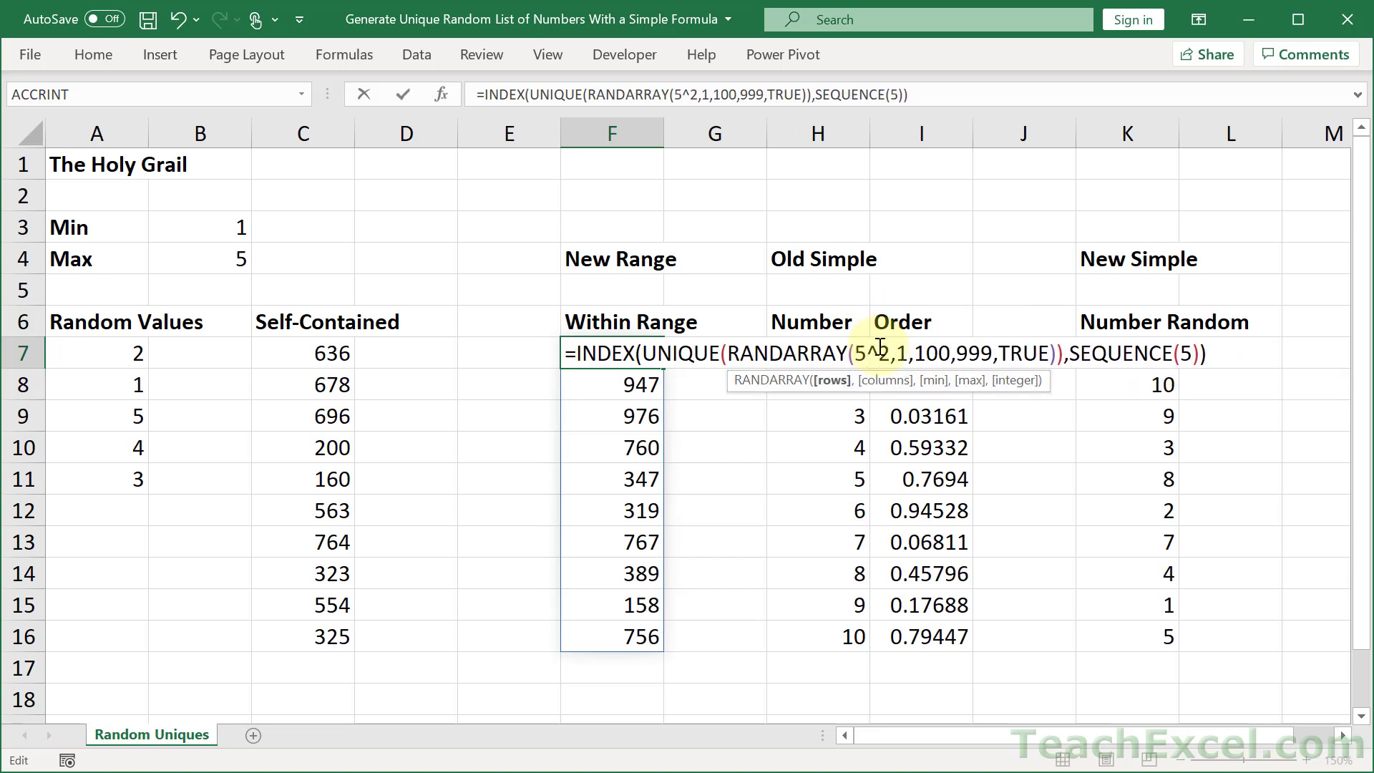
{"action": "left_click", "coordinate": [949, 353]}
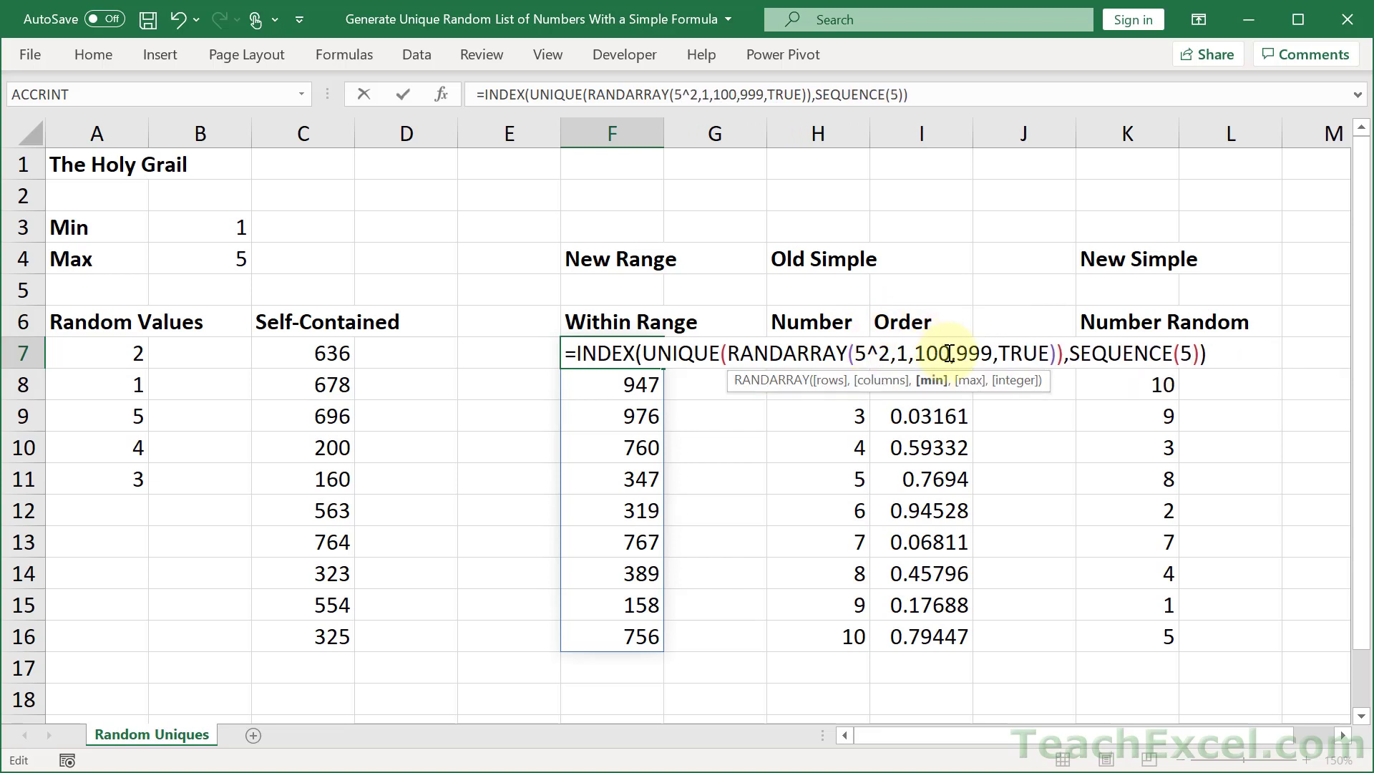
{"action": "key", "text": "BackSpace"}
{"action": "double_click", "coordinate": [956, 353]}
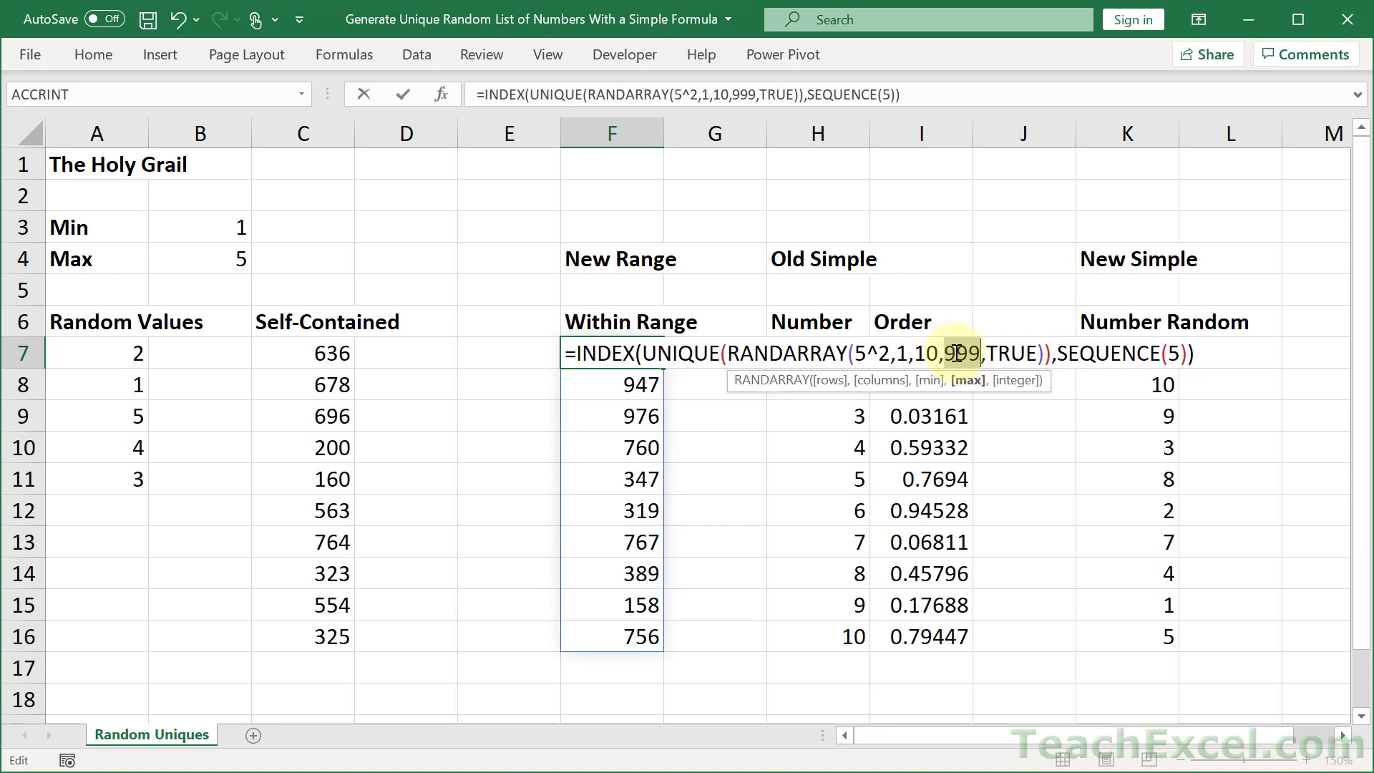
{"action": "type", "text": "100"}
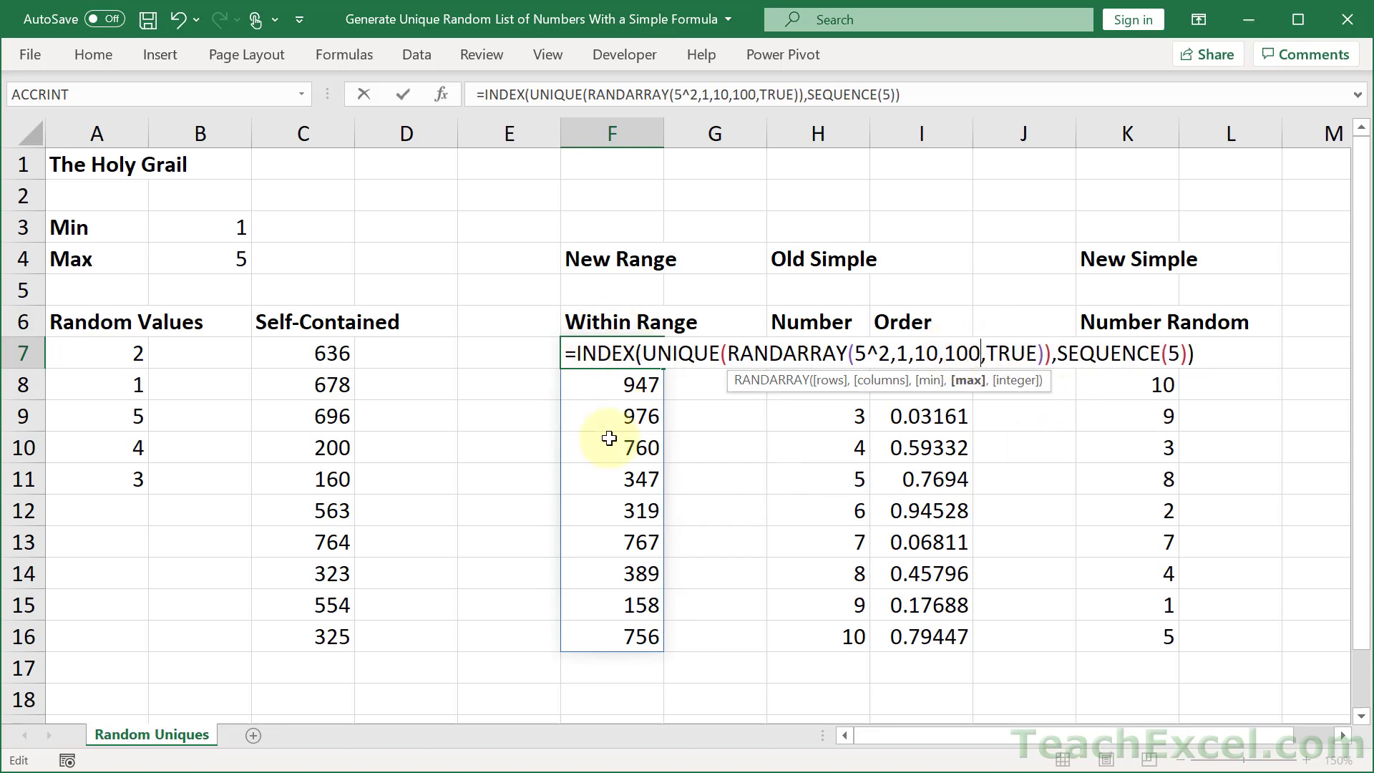
{"action": "key", "text": "Return"}
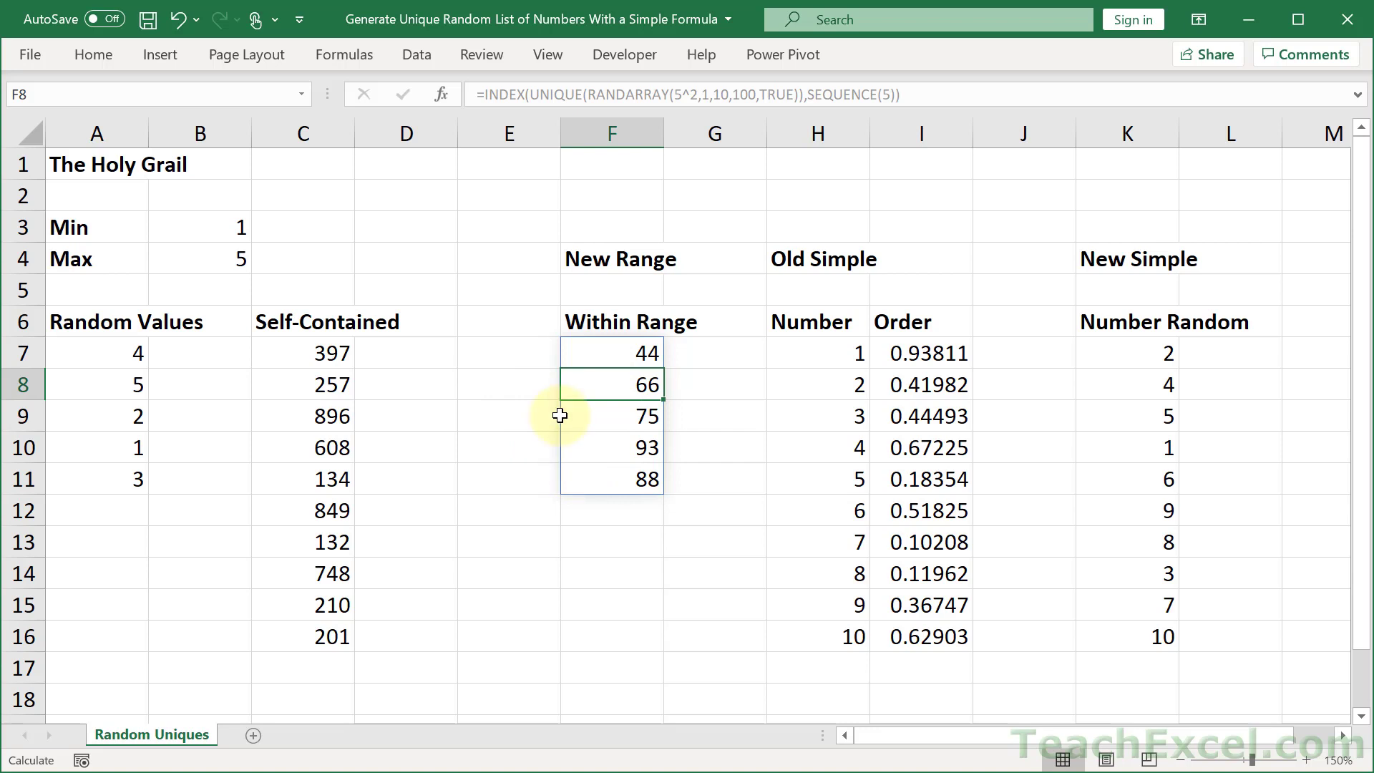
{"action": "key", "text": "F9"}
{"action": "key", "text": "F9"}
{"action": "key", "text": "F9"}
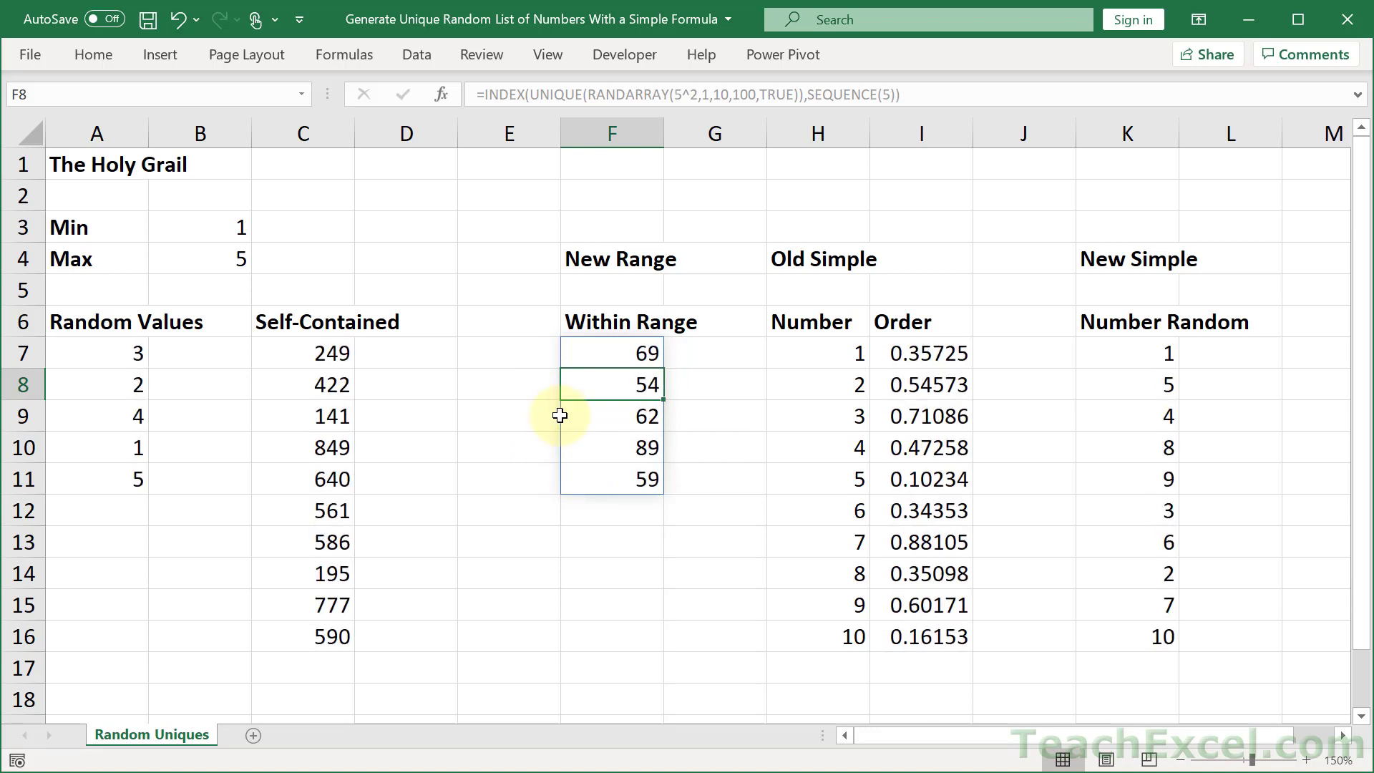
- Enter test text 'asdf' in E8 to force recalculation, then undo it
{"action": "left_click", "coordinate": [505, 391]}
{"action": "type", "text": "asdf"}
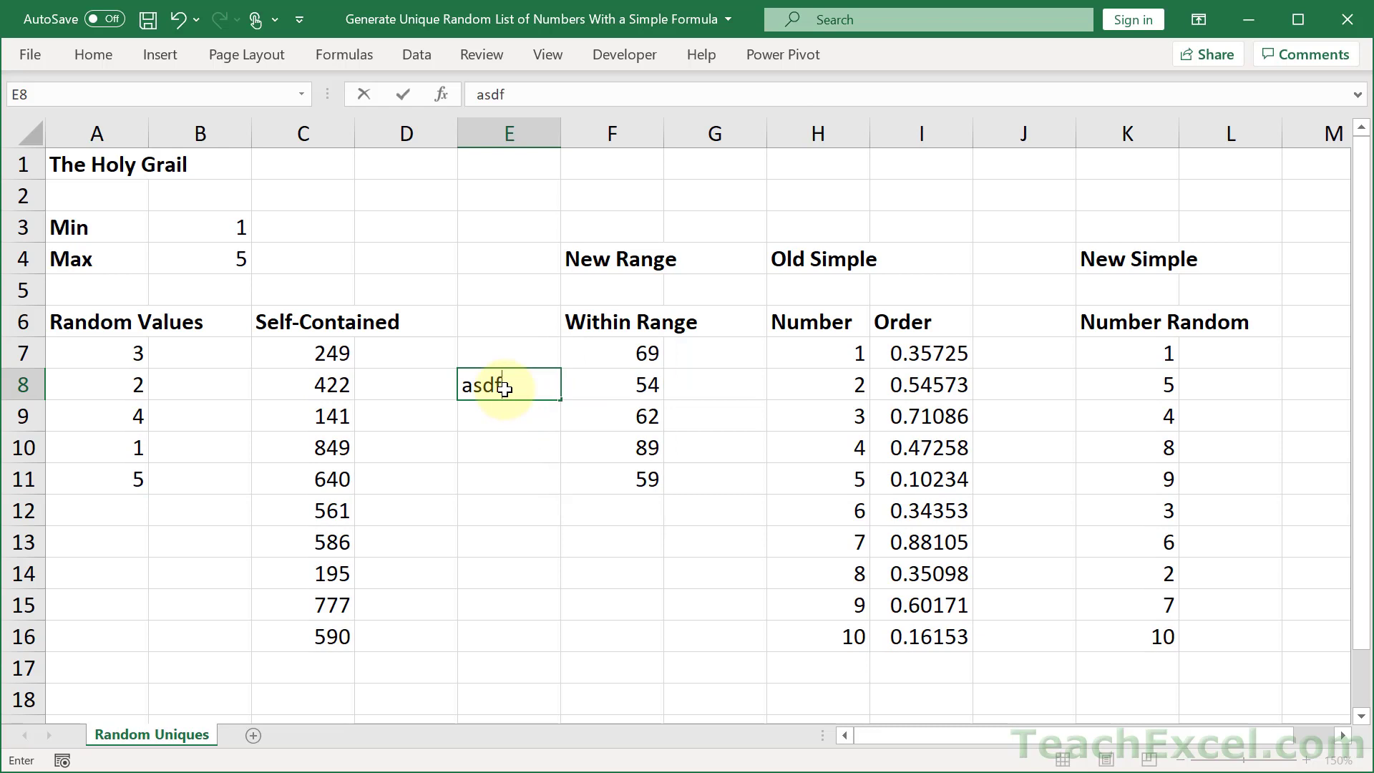
{"action": "key", "text": "Return"}
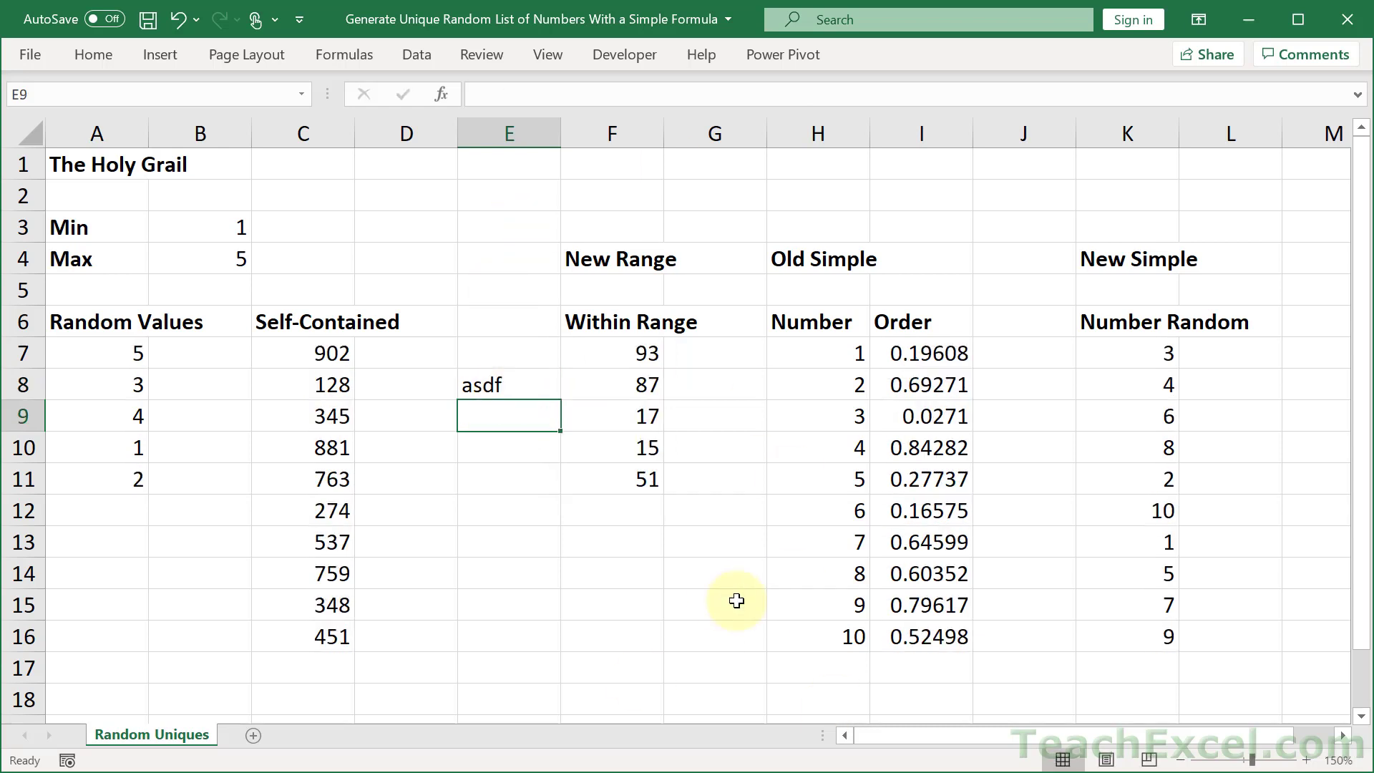
{"action": "key", "text": "ctrl+z"}
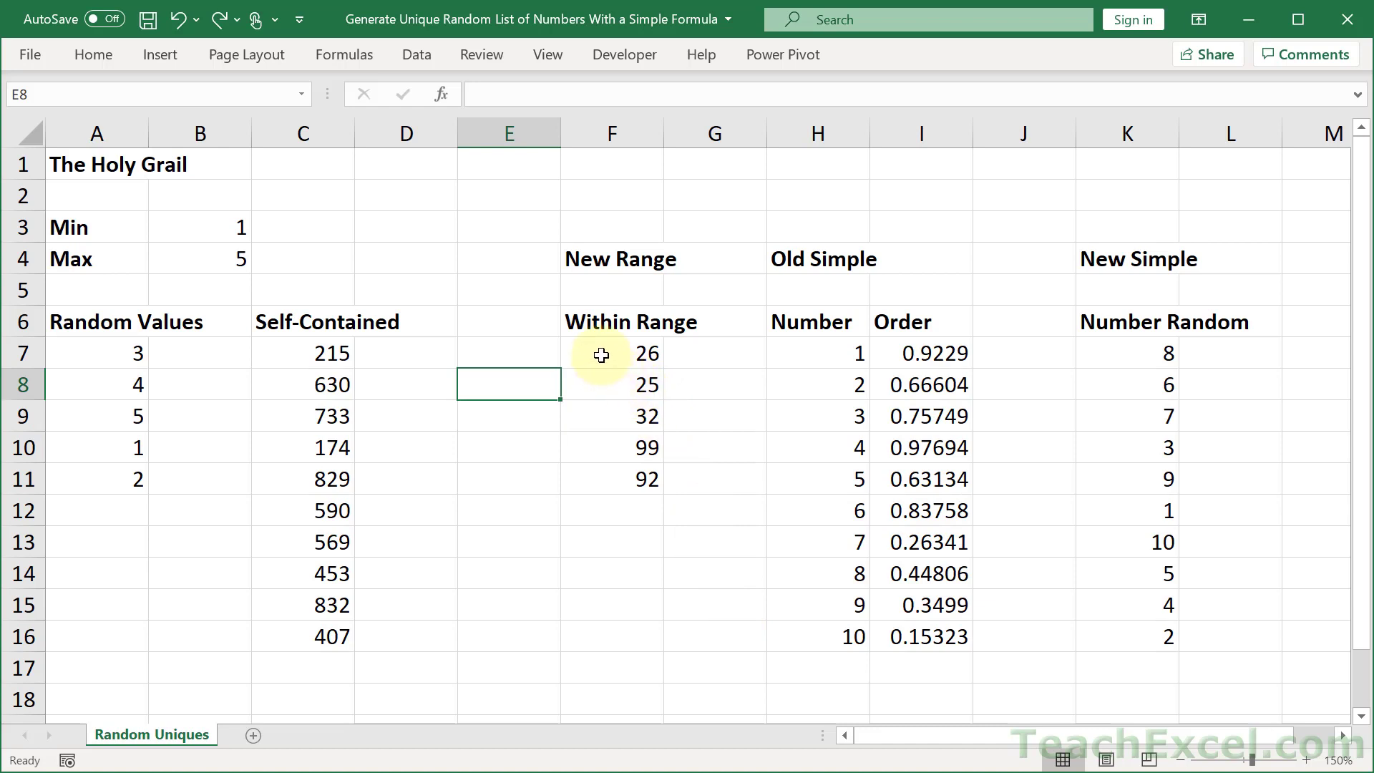
- Copy F7:F11 and paste them back as values, then confirm F8 holds a plain number
{"action": "left_click_drag", "start_coordinate": [600, 355], "coordinate": [612, 476]}
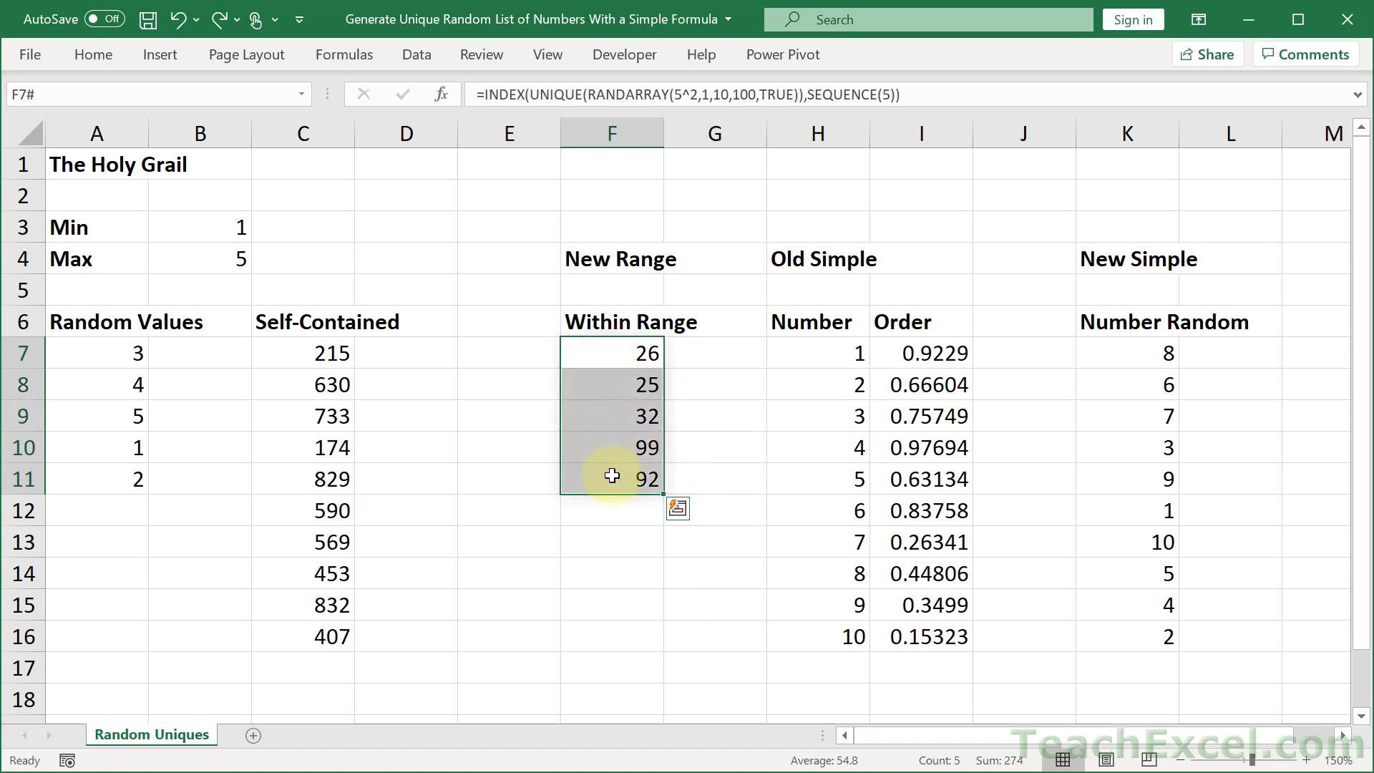
{"action": "key", "text": "ctrl+c"}
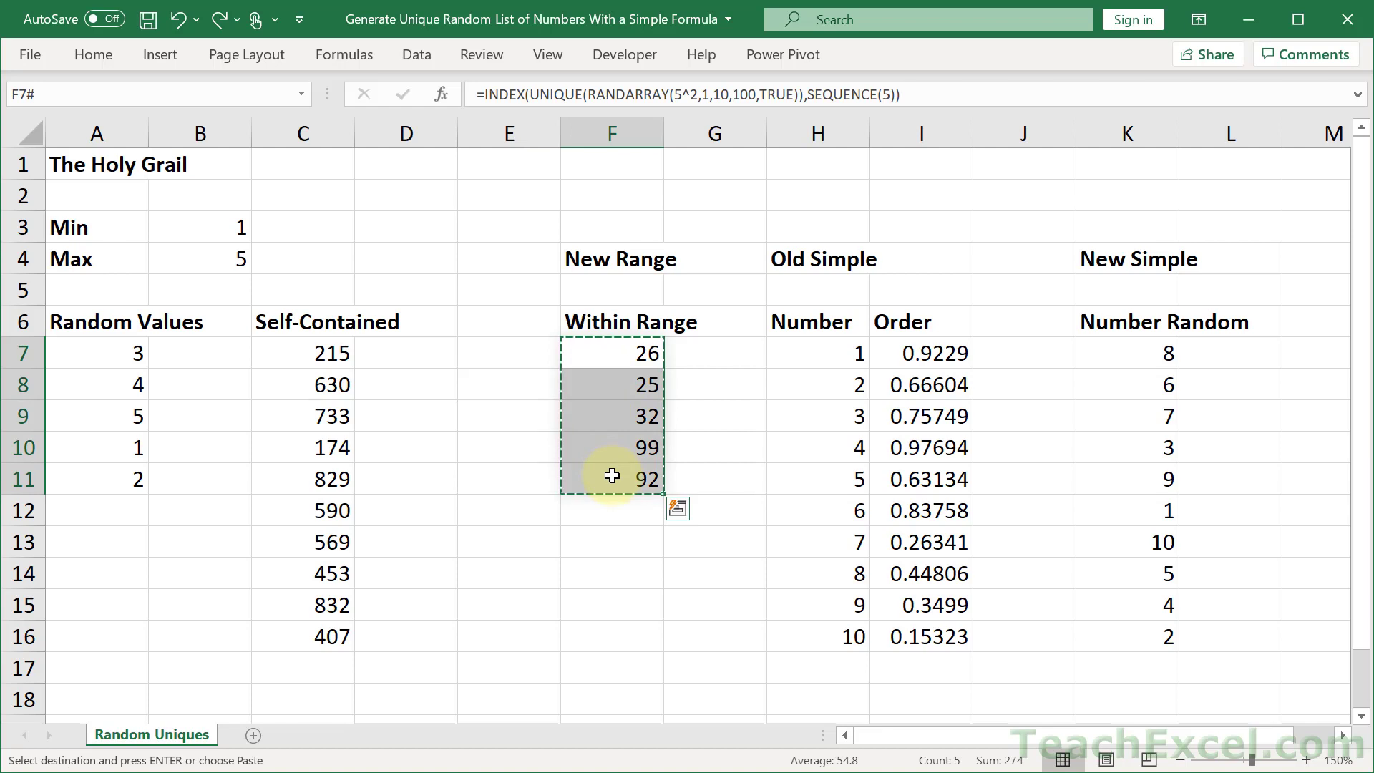
{"action": "right_click", "coordinate": [614, 358]}
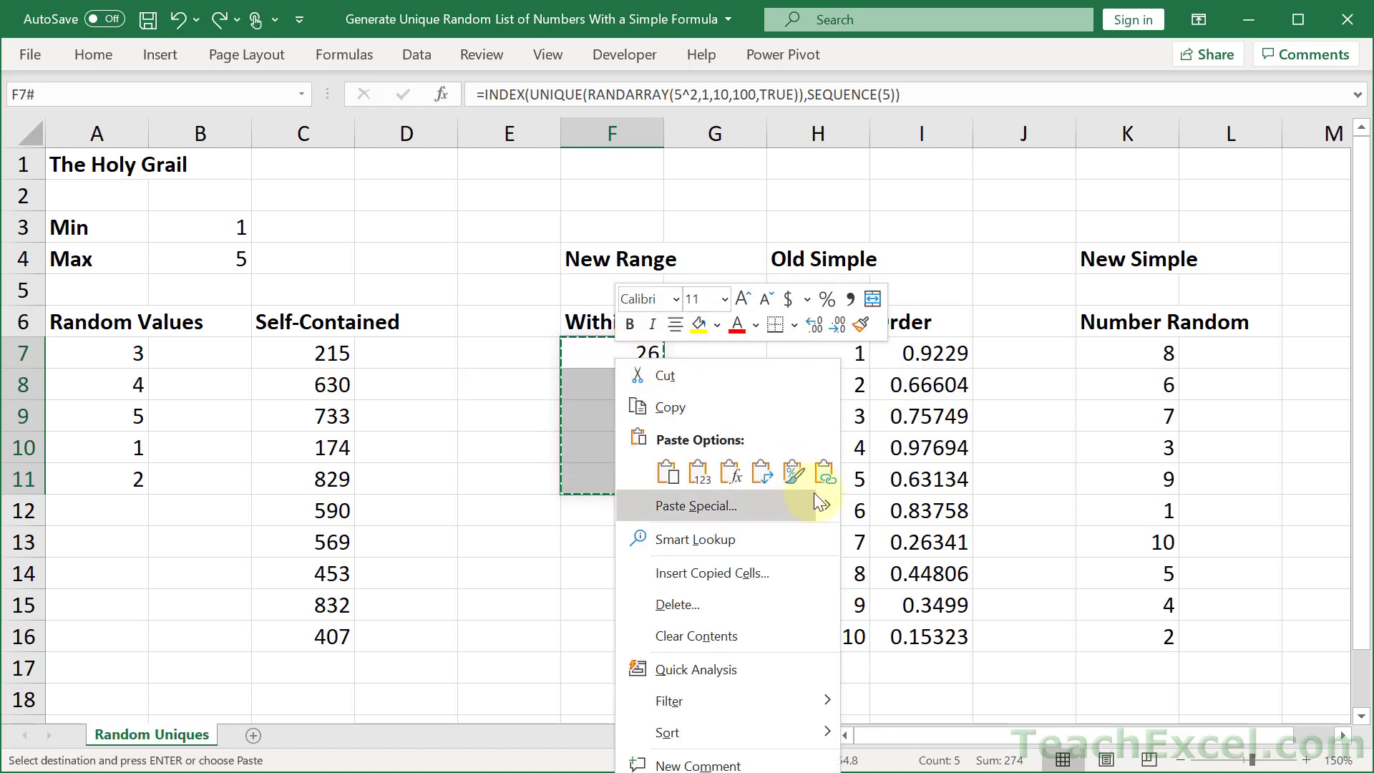
{"action": "mouse_move", "coordinate": [824, 497]}
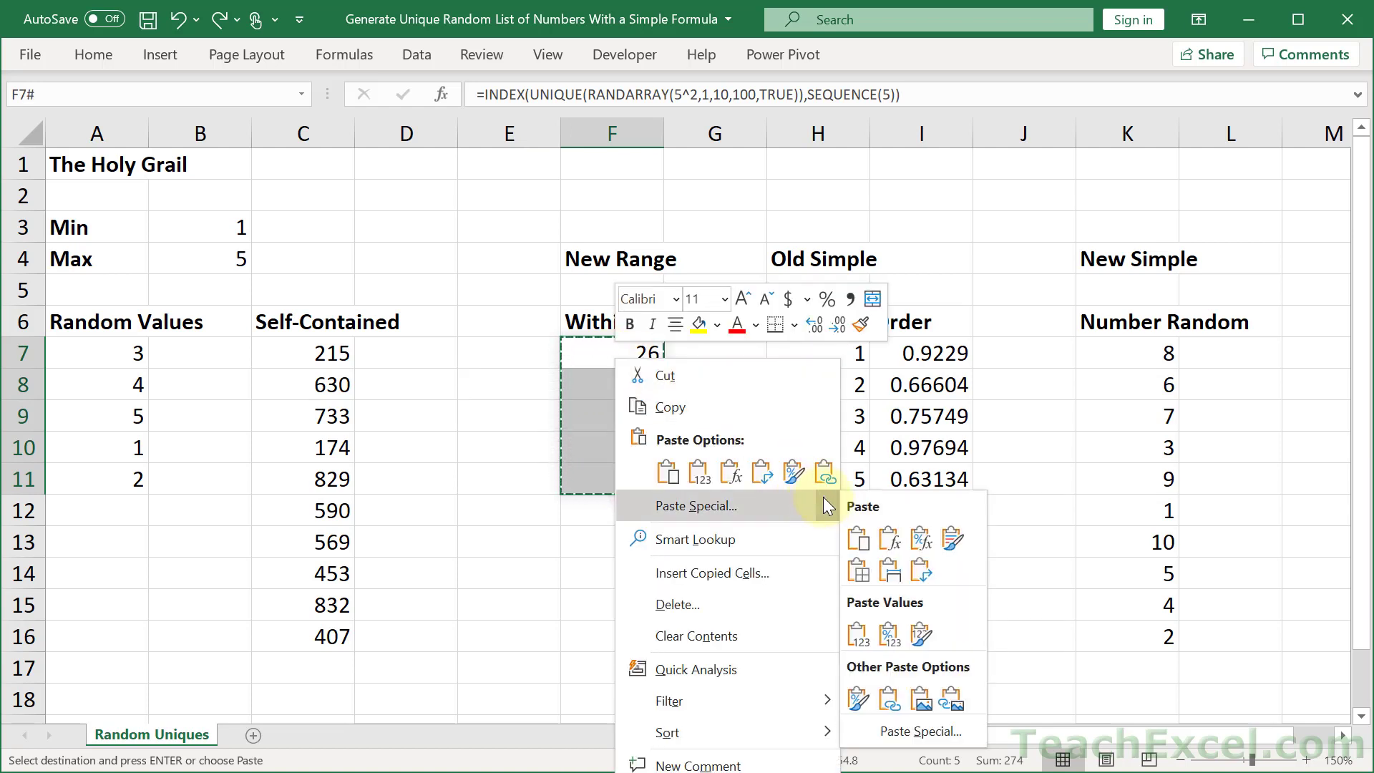
{"action": "left_click", "coordinate": [856, 633]}
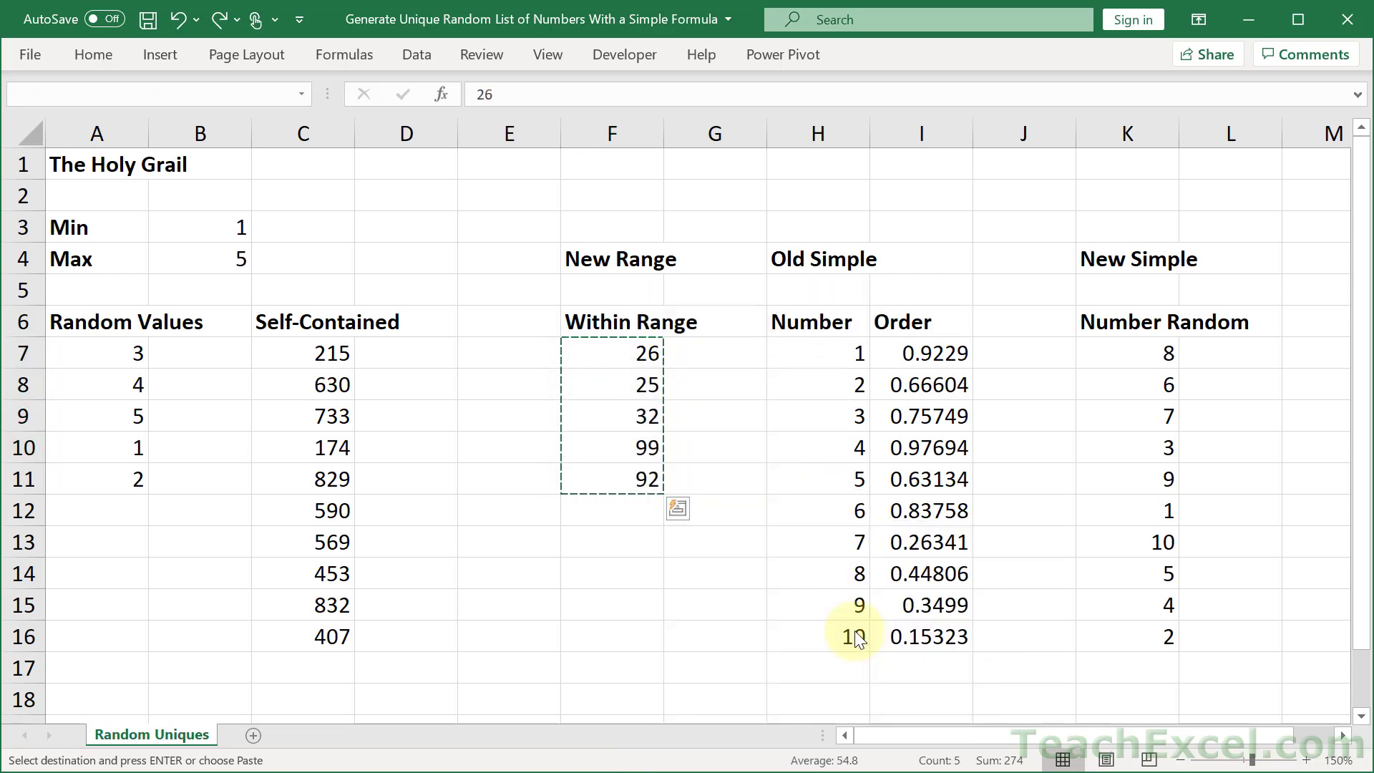
{"action": "double_click", "coordinate": [606, 394]}
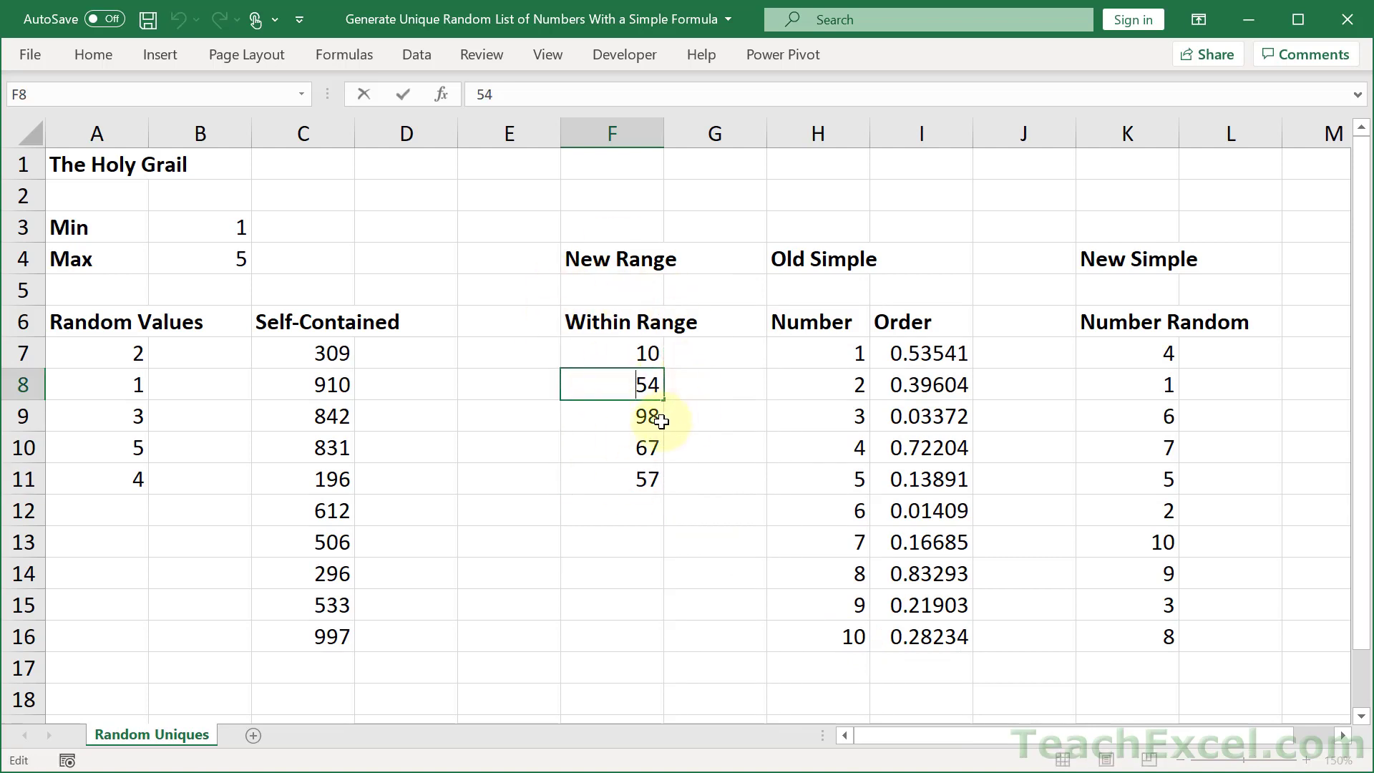
- Recalculate to confirm the pasted Within Range values stay fixed, then reset the paste
{"action": "key", "text": "Escape"}
{"action": "key", "text": "F9"}
{"action": "key", "text": "F9"}
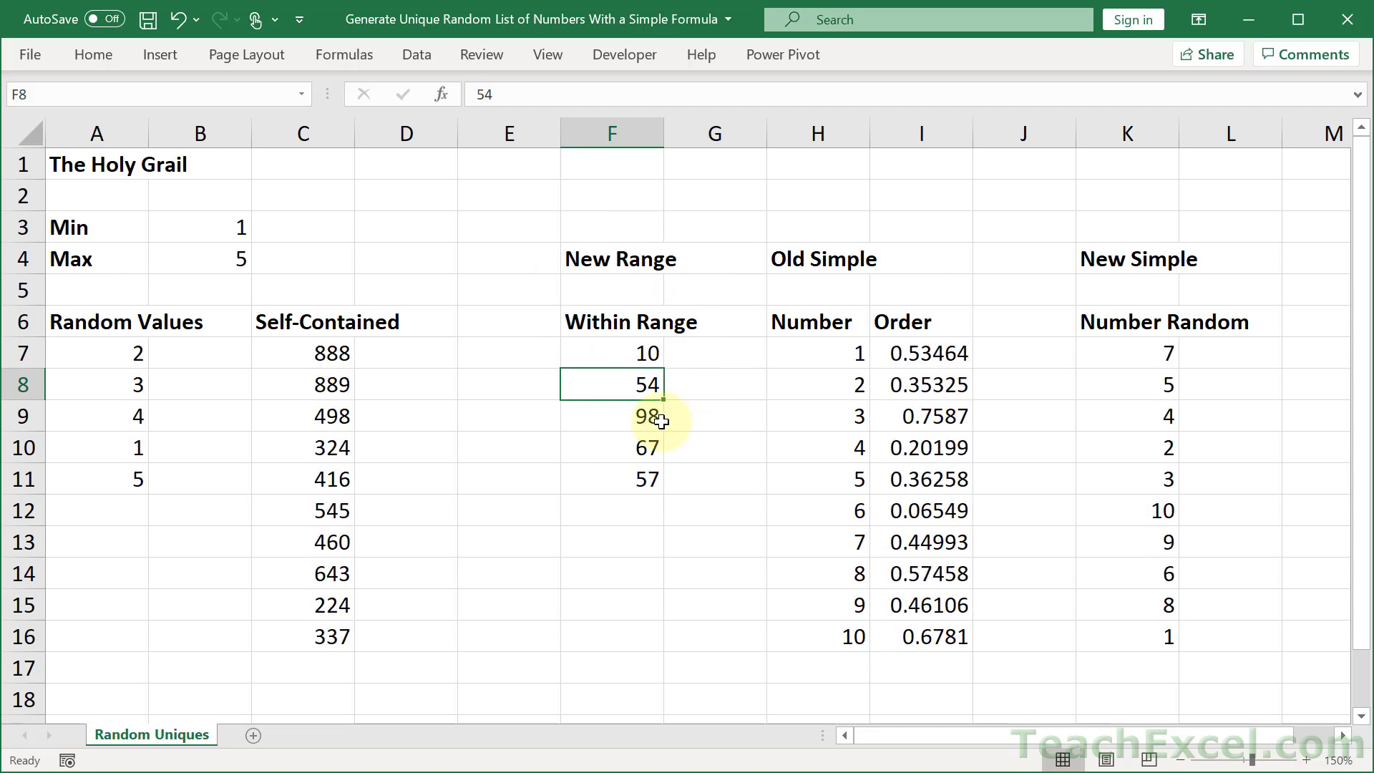
{"action": "key", "text": "ctrl+c"}
{"action": "key", "text": "ctrl+v"}
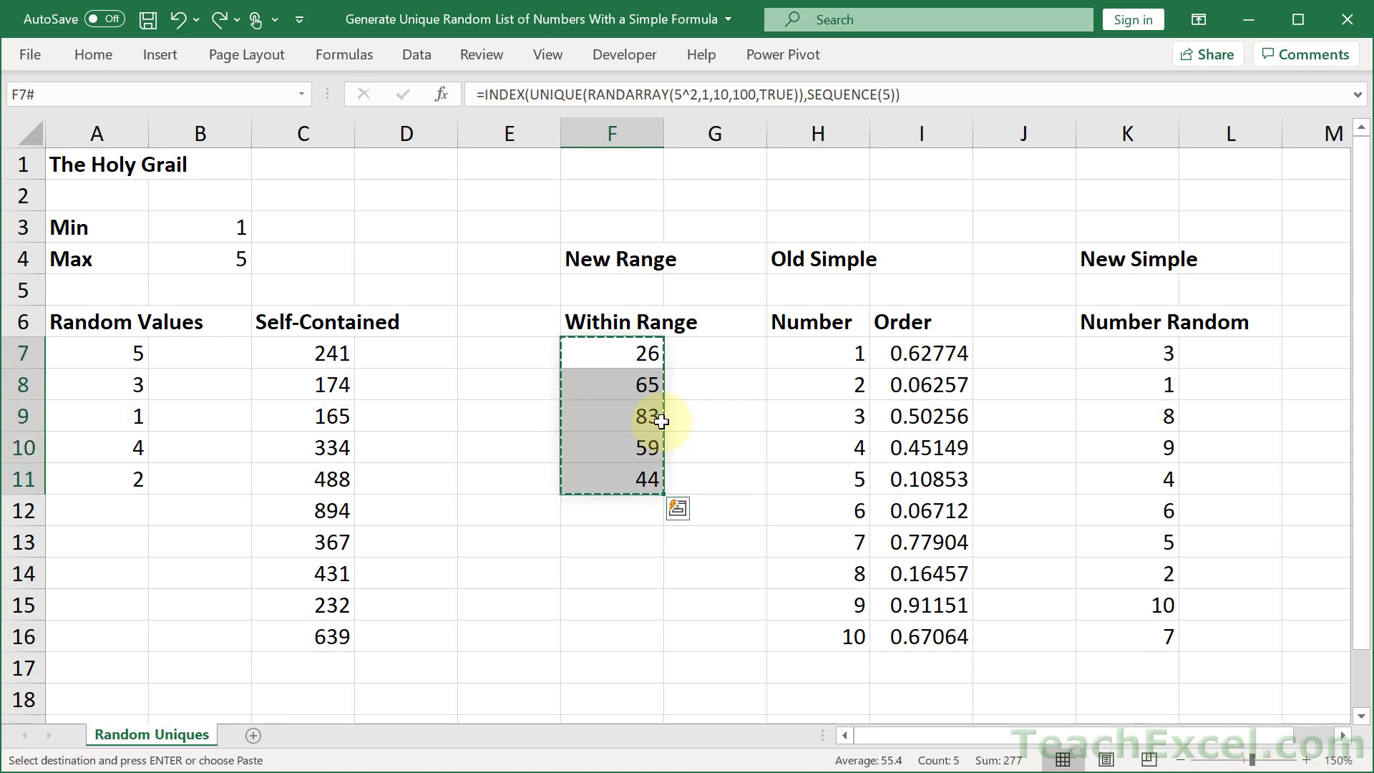
{"action": "key", "text": "Escape"}
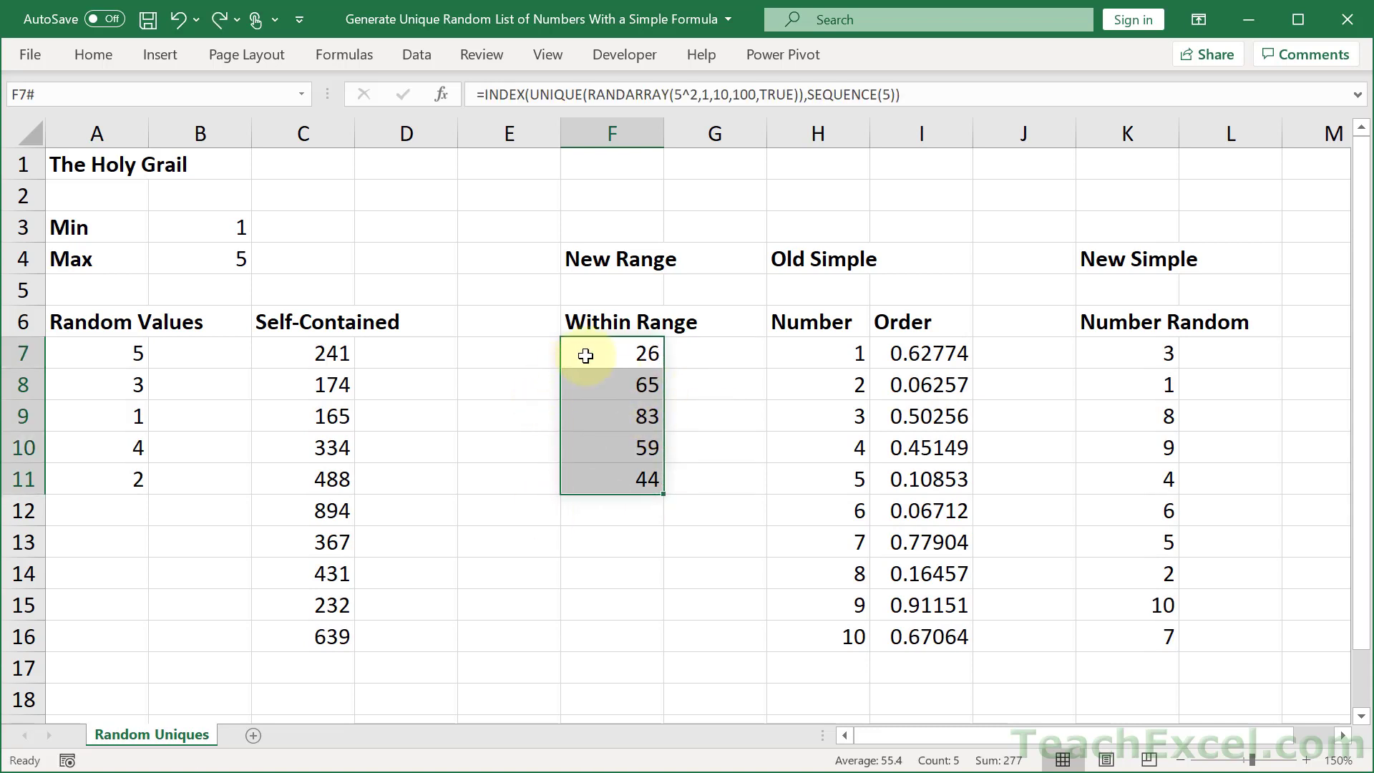
- Paste F7:F11 back as static values 26, 65, 83, 59, 44 and check F7
{"action": "left_click", "coordinate": [596, 356]}
{"action": "key", "text": "ctrl+shift+Down"}
{"action": "key", "text": "ctrl+c"}
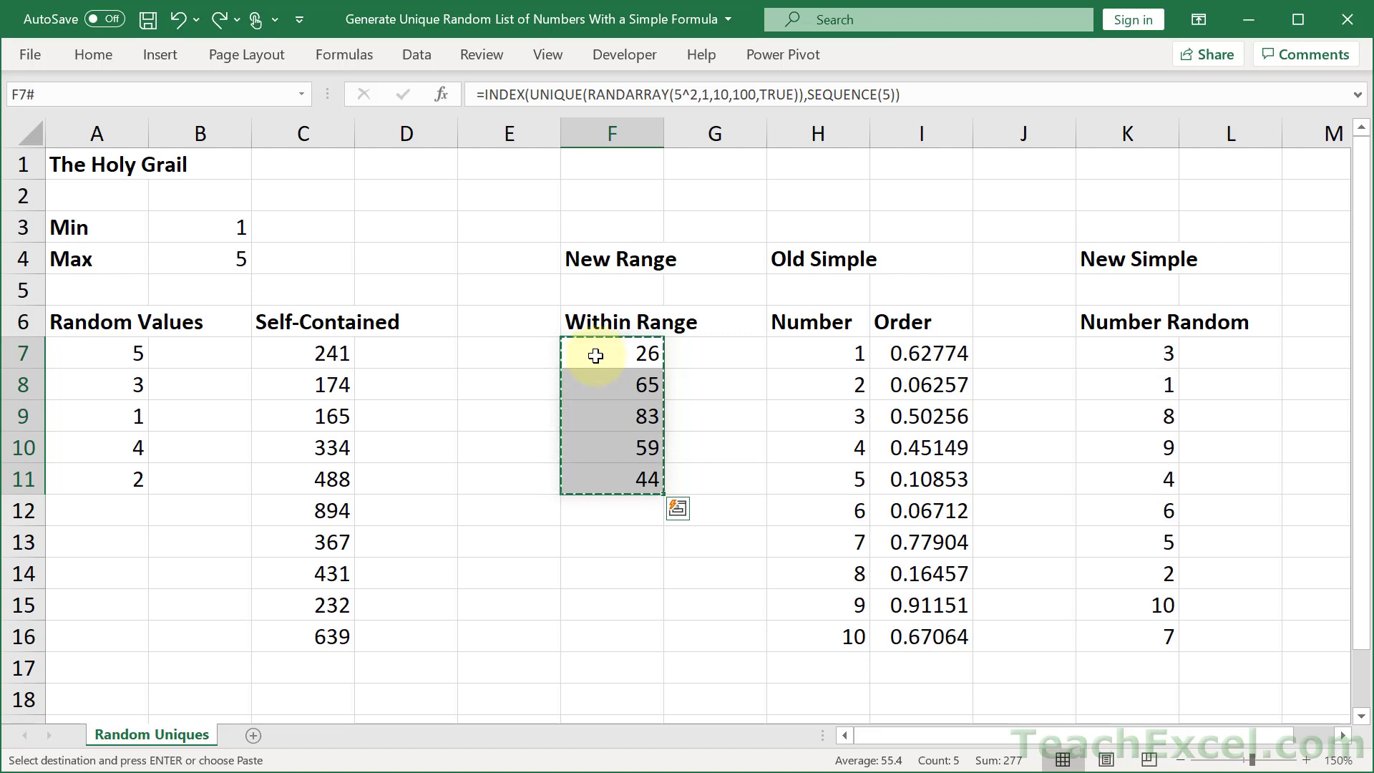
{"action": "key", "text": "alt+e"}
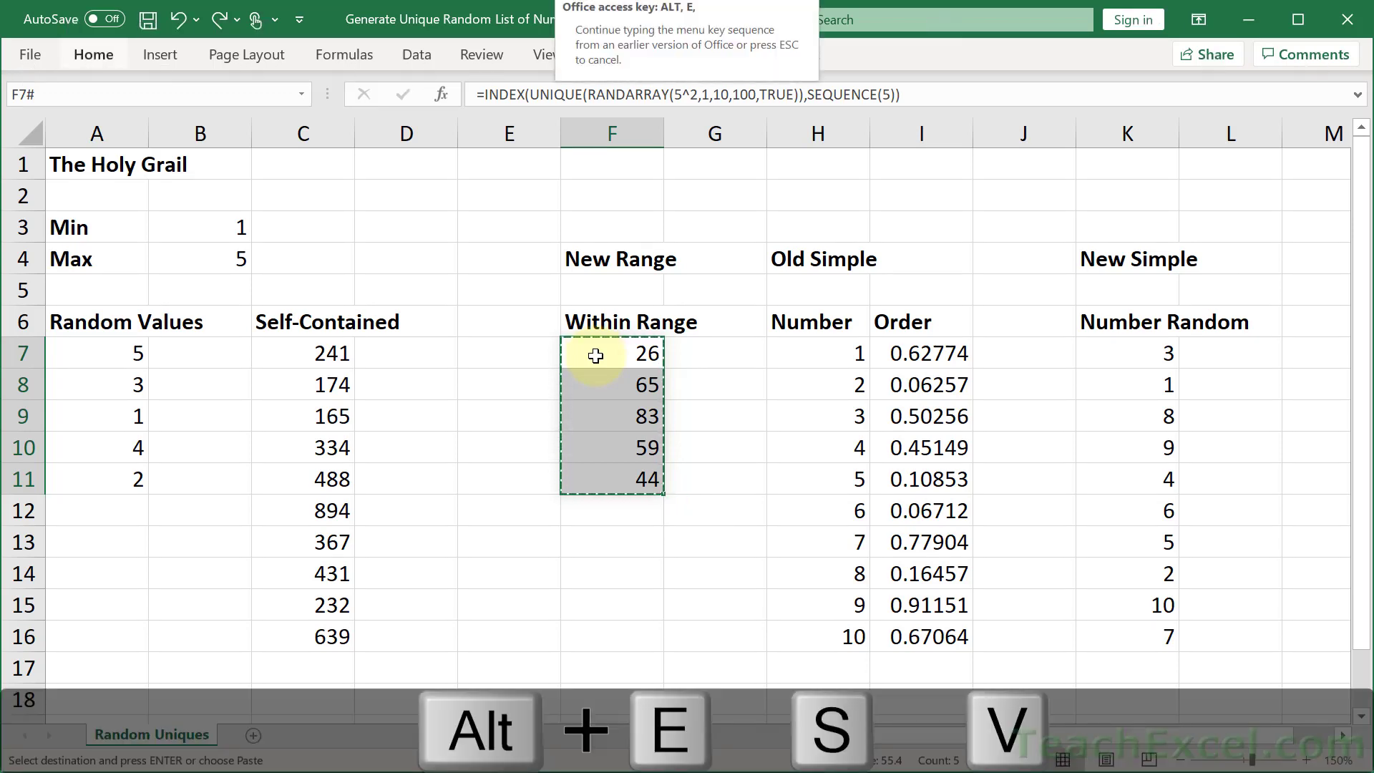
{"action": "key", "text": "s"}
{"action": "key", "text": "v"}
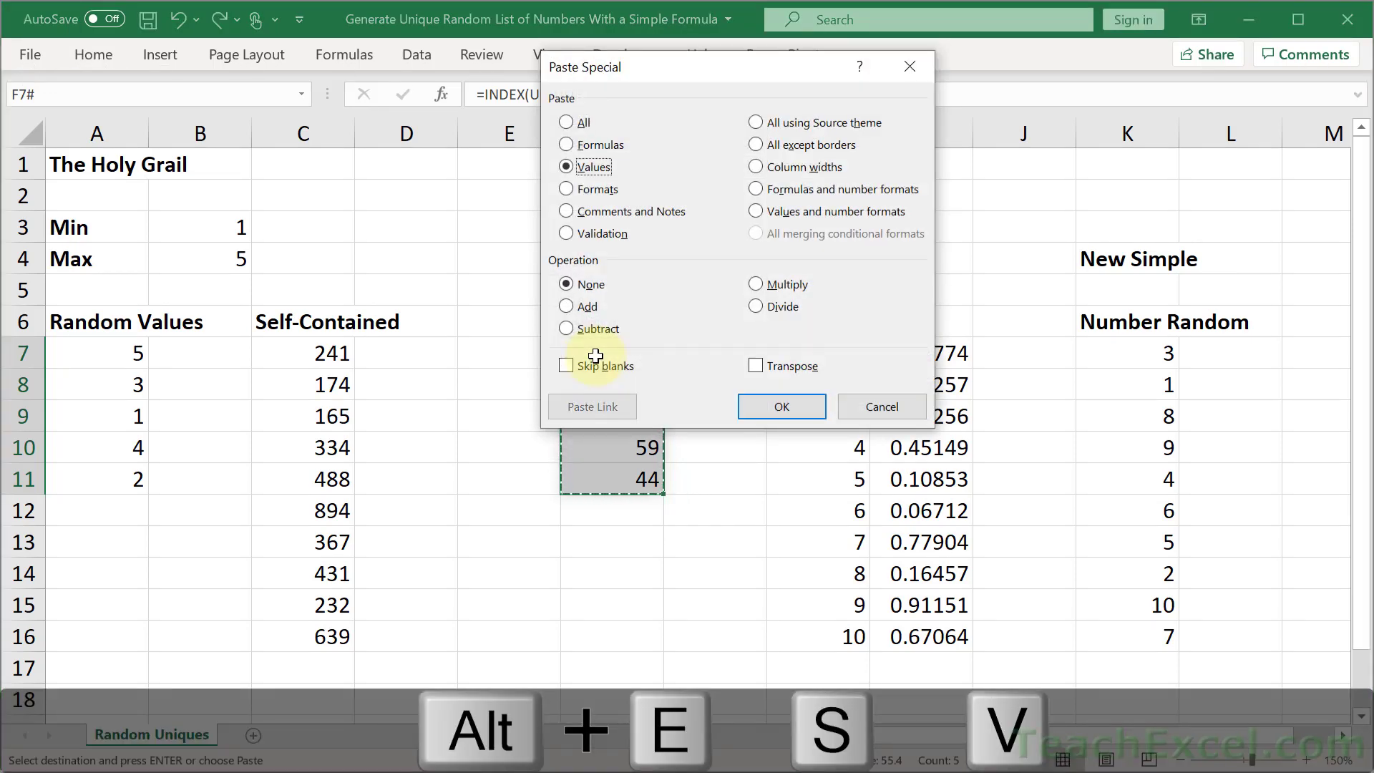
{"action": "key", "text": "Return"}
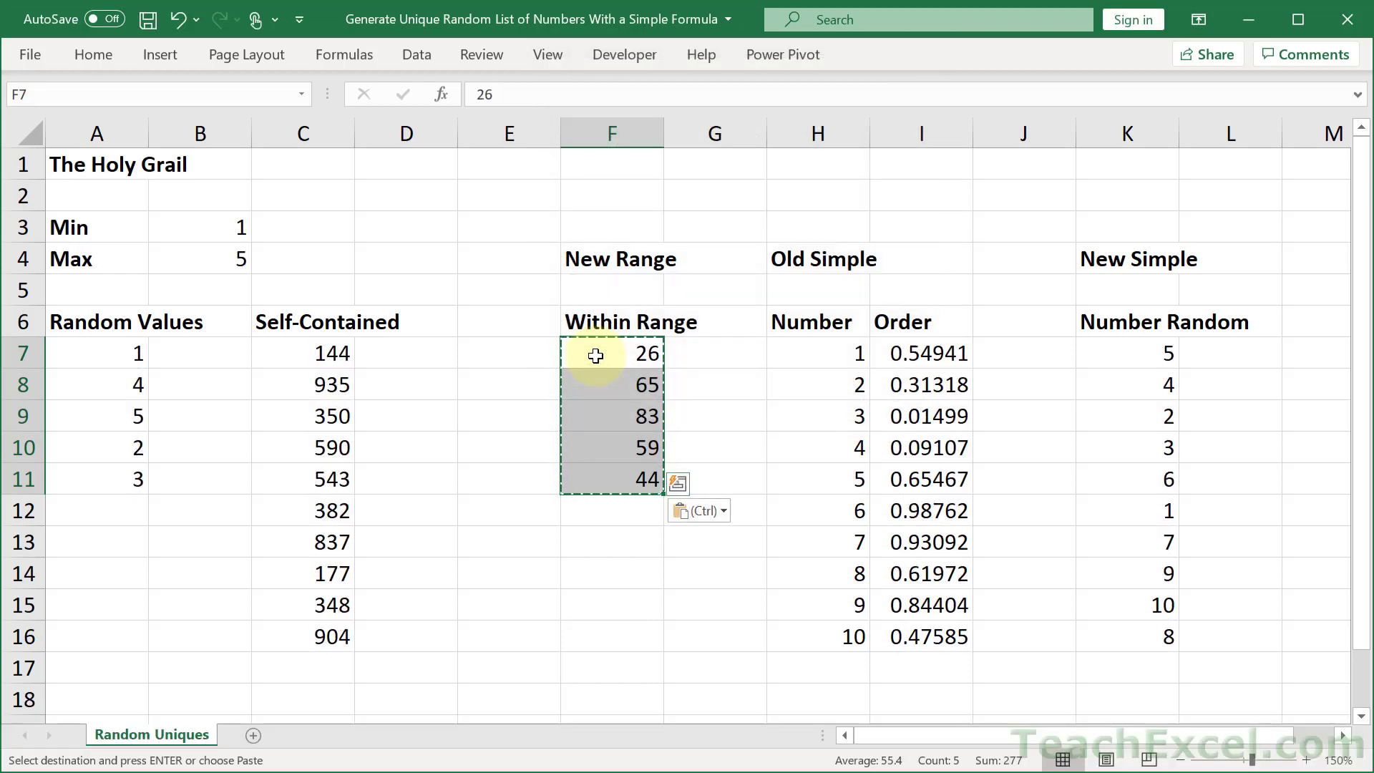
{"action": "left_click", "coordinate": [595, 356]}
{"action": "double_click", "coordinate": [631, 354]}
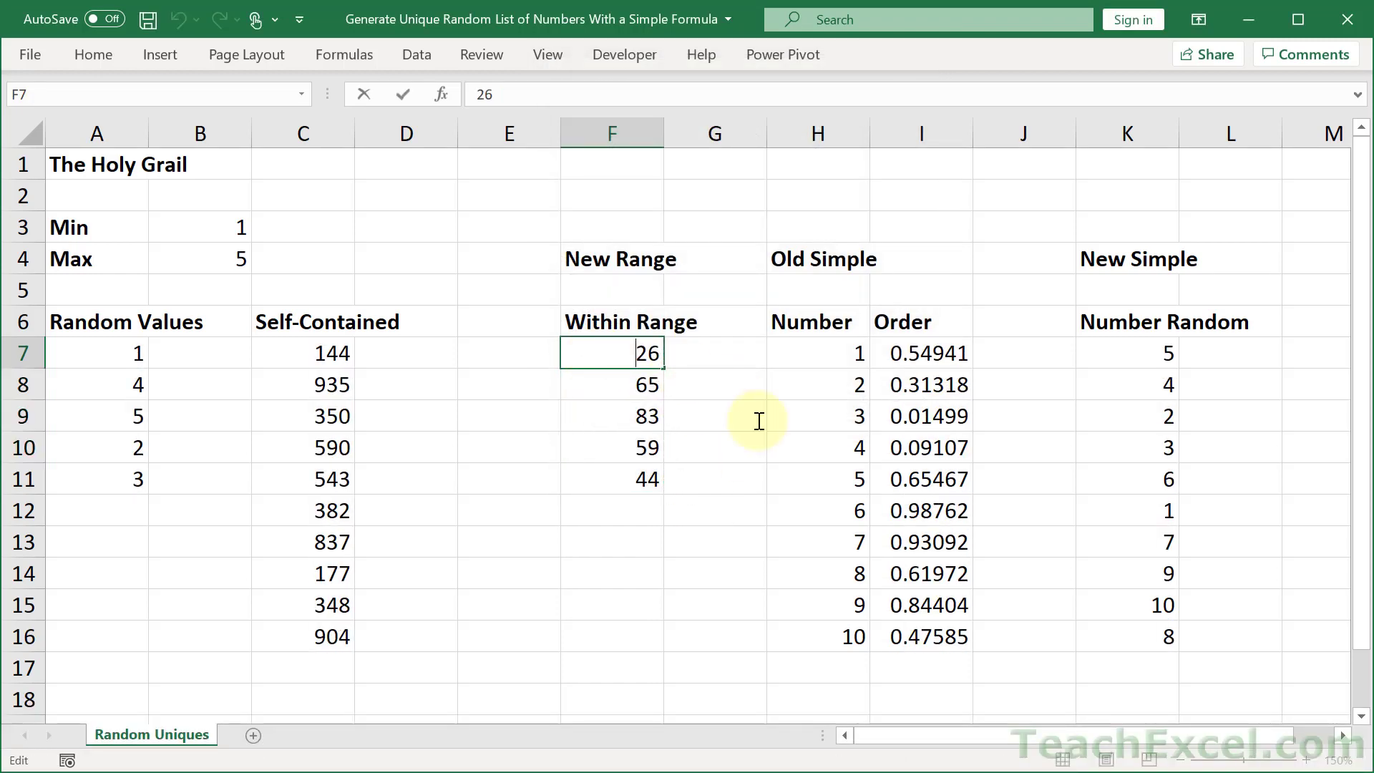
- Undo the pasted values in the Within Range cells and cancel the pending copy
{"action": "key", "text": "Escape"}
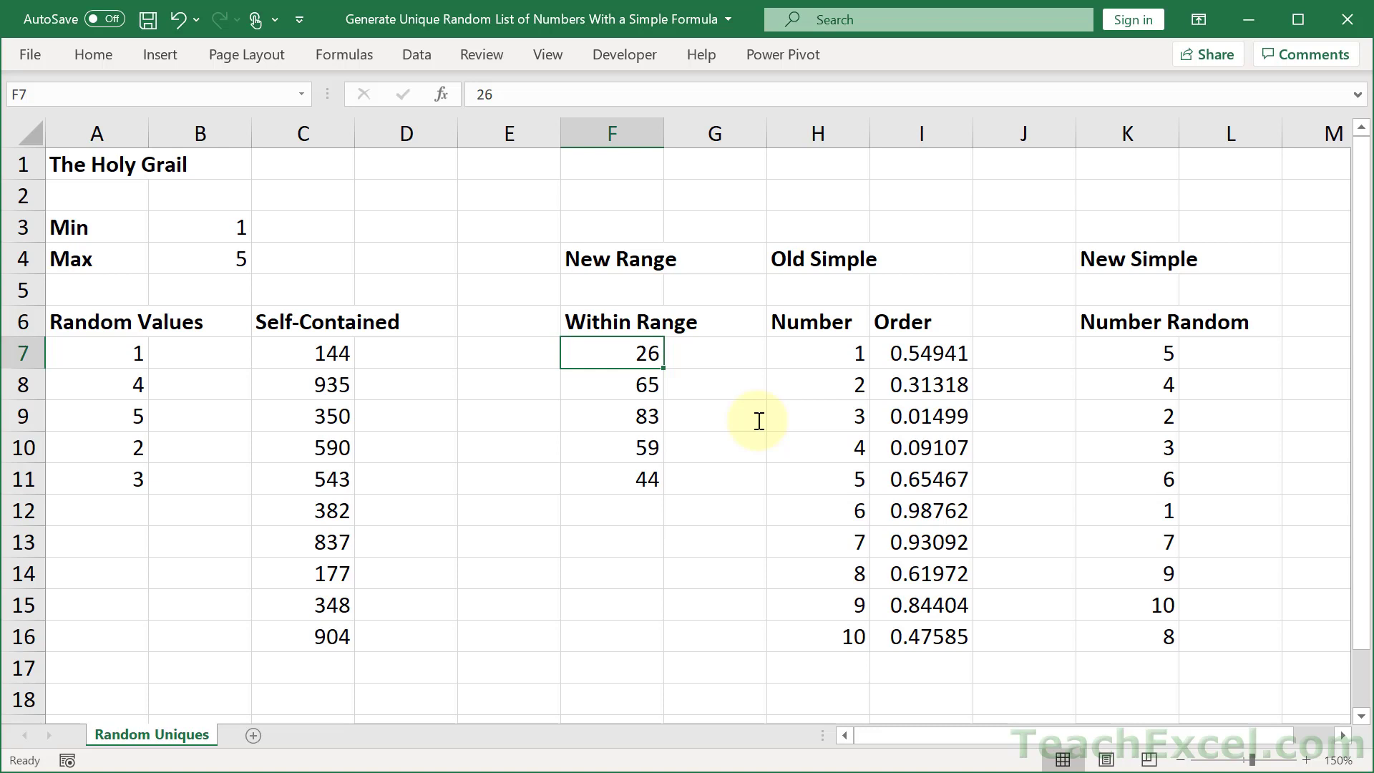
{"action": "key", "text": "ctrl+z"}
{"action": "key", "text": "ctrl+c"}
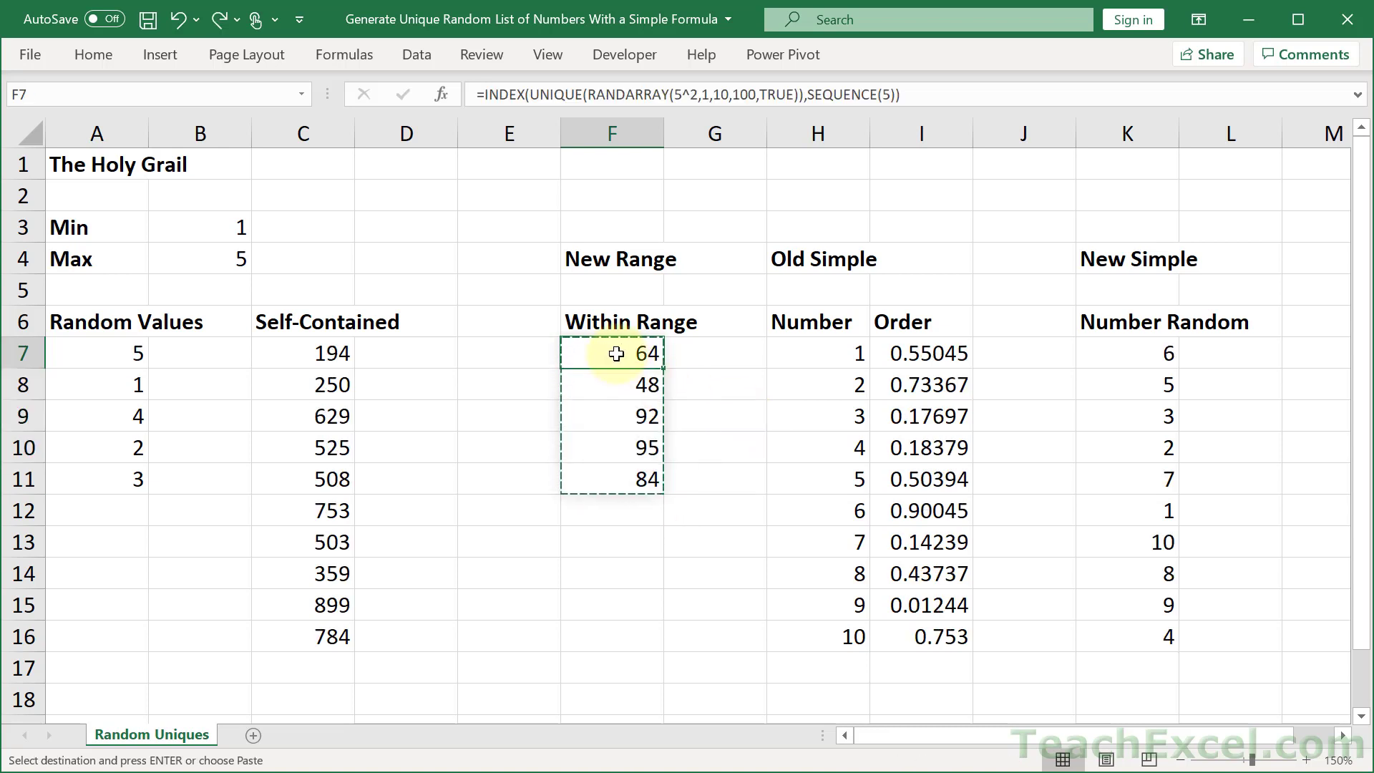
{"action": "key", "text": "Escape"}
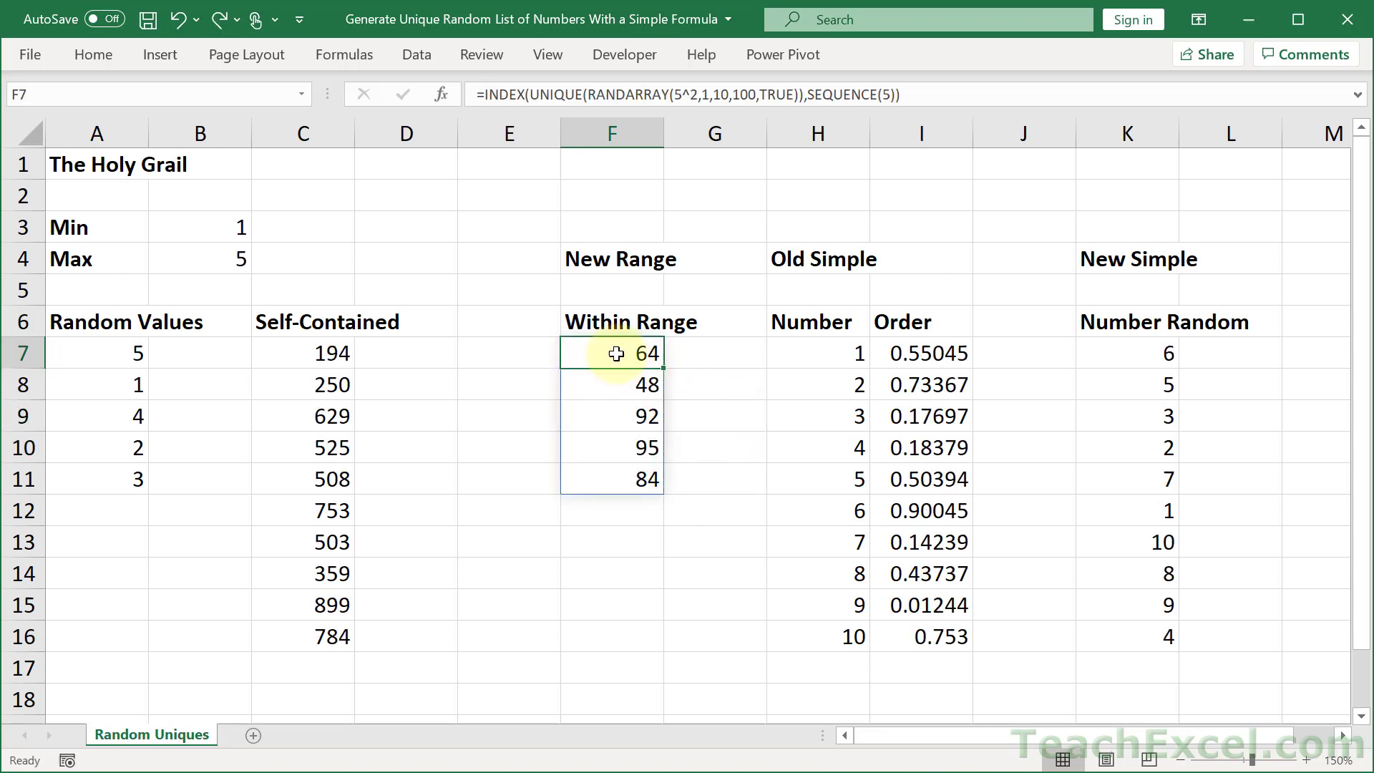
- Paste the F7:F11 spill as values and check F7, then undo to restore the formula
{"action": "key", "text": "ctrl+shift+Down"}
{"action": "key", "text": "ctrl+c"}
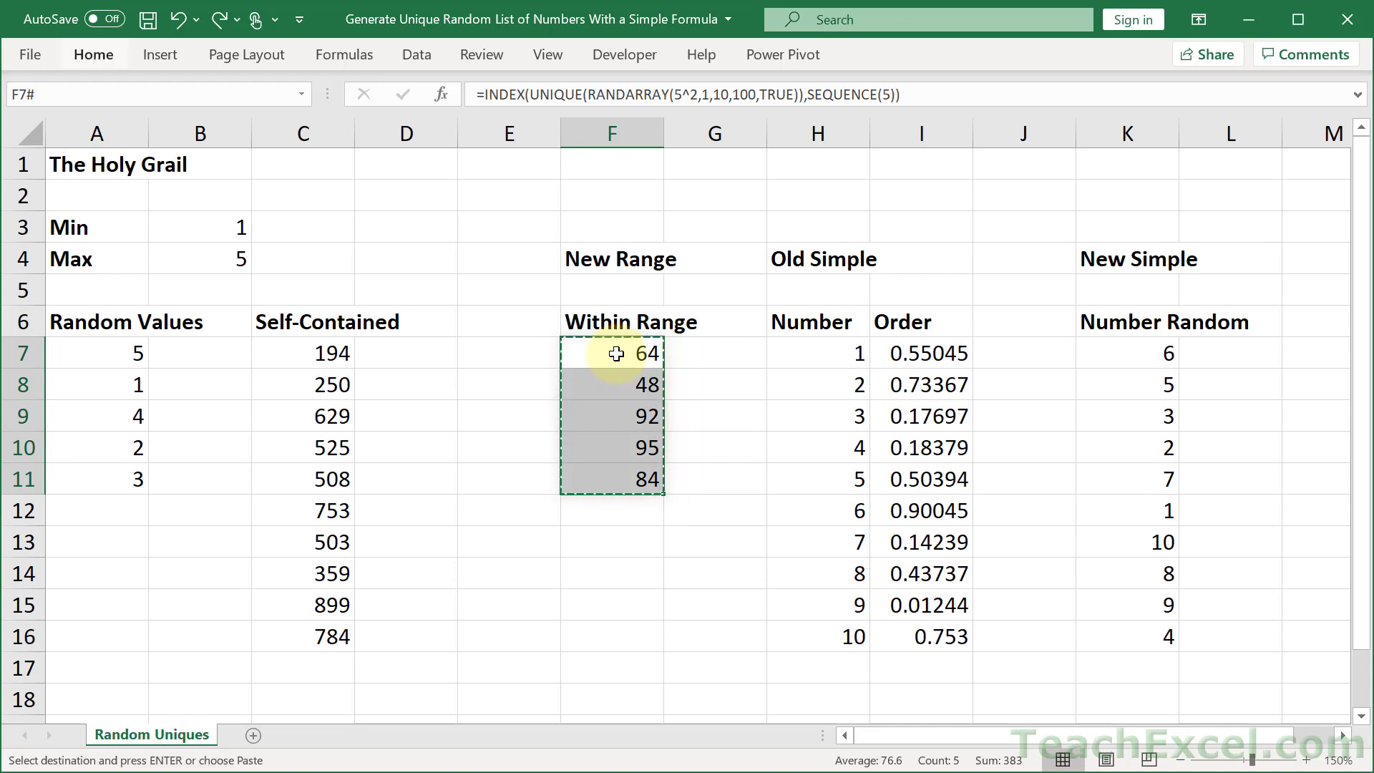
{"action": "key", "text": "alt+e"}
{"action": "key", "text": "s"}
{"action": "key", "text": "v"}
{"action": "key", "text": "Return"}
{"action": "key", "text": "Escape"}
{"action": "left_click", "coordinate": [616, 354]}
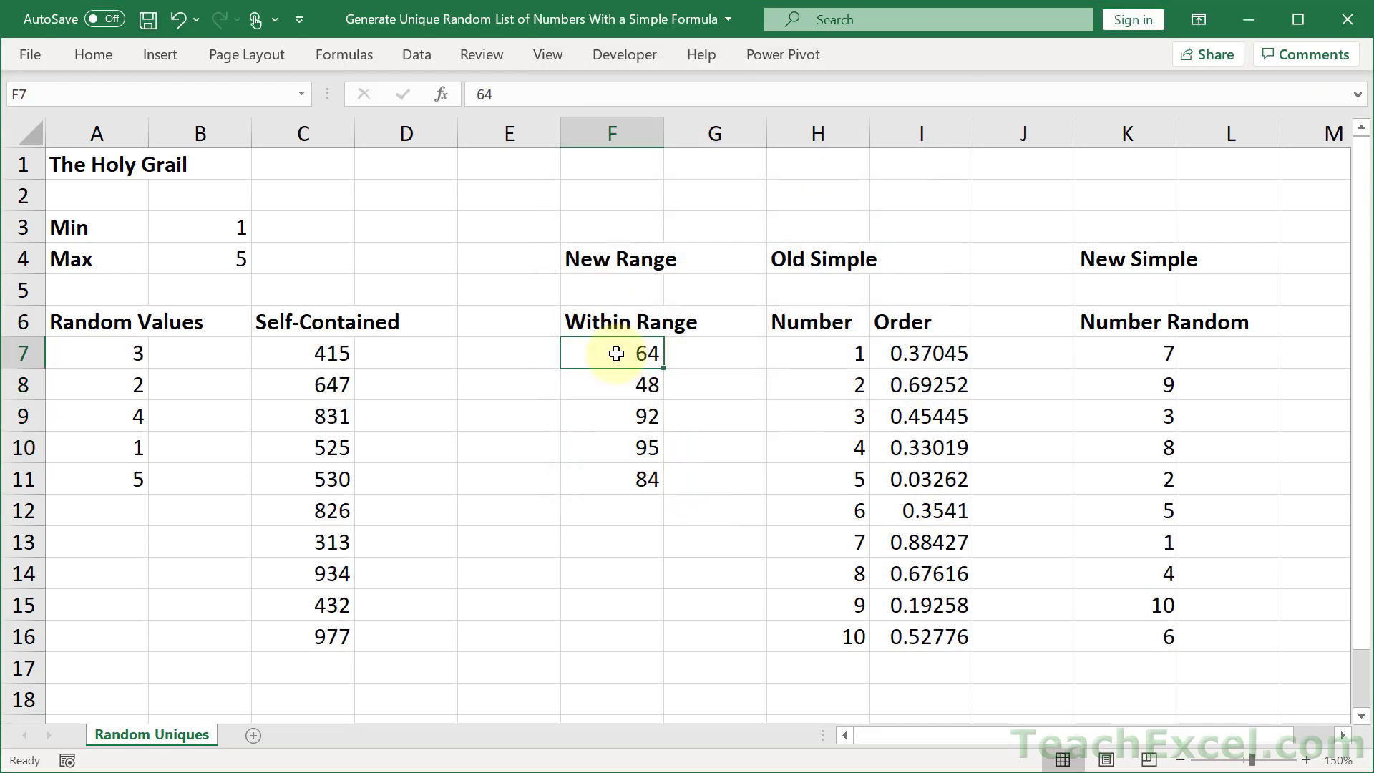
{"action": "double_click", "coordinate": [616, 353]}
{"action": "key", "text": "Escape"}
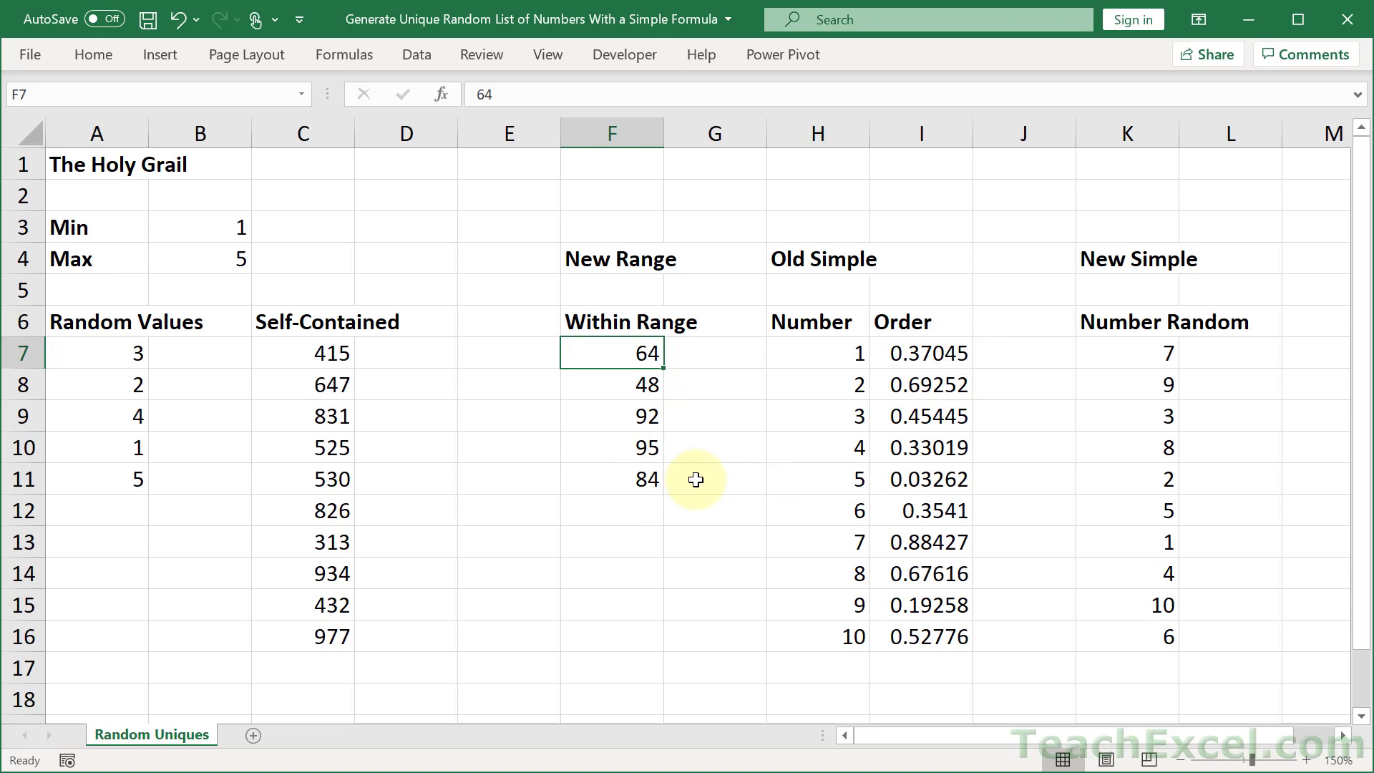
{"action": "key", "text": "ctrl+z"}
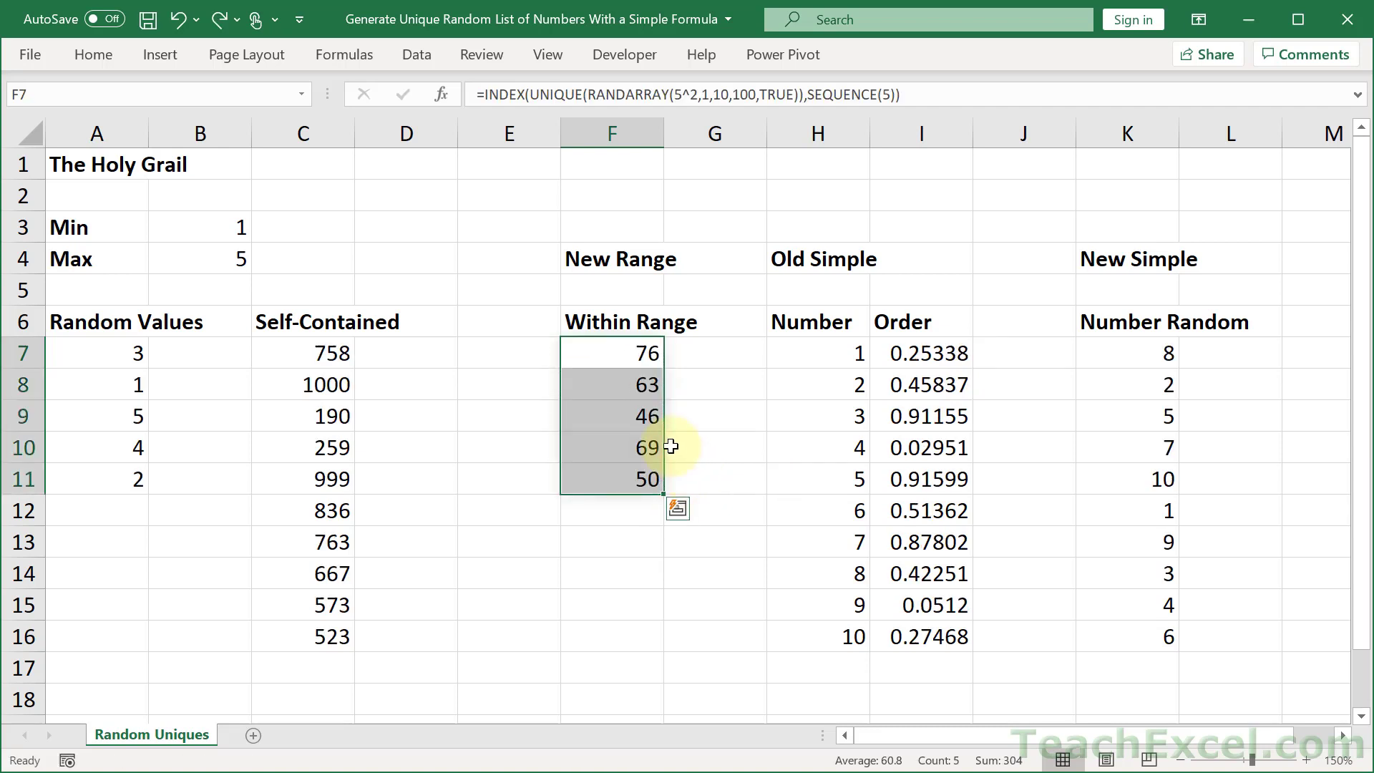
- Inspect the Random Values formula in A7:A12, then recalculate all random lists with F9
{"action": "left_click", "coordinate": [597, 358]}
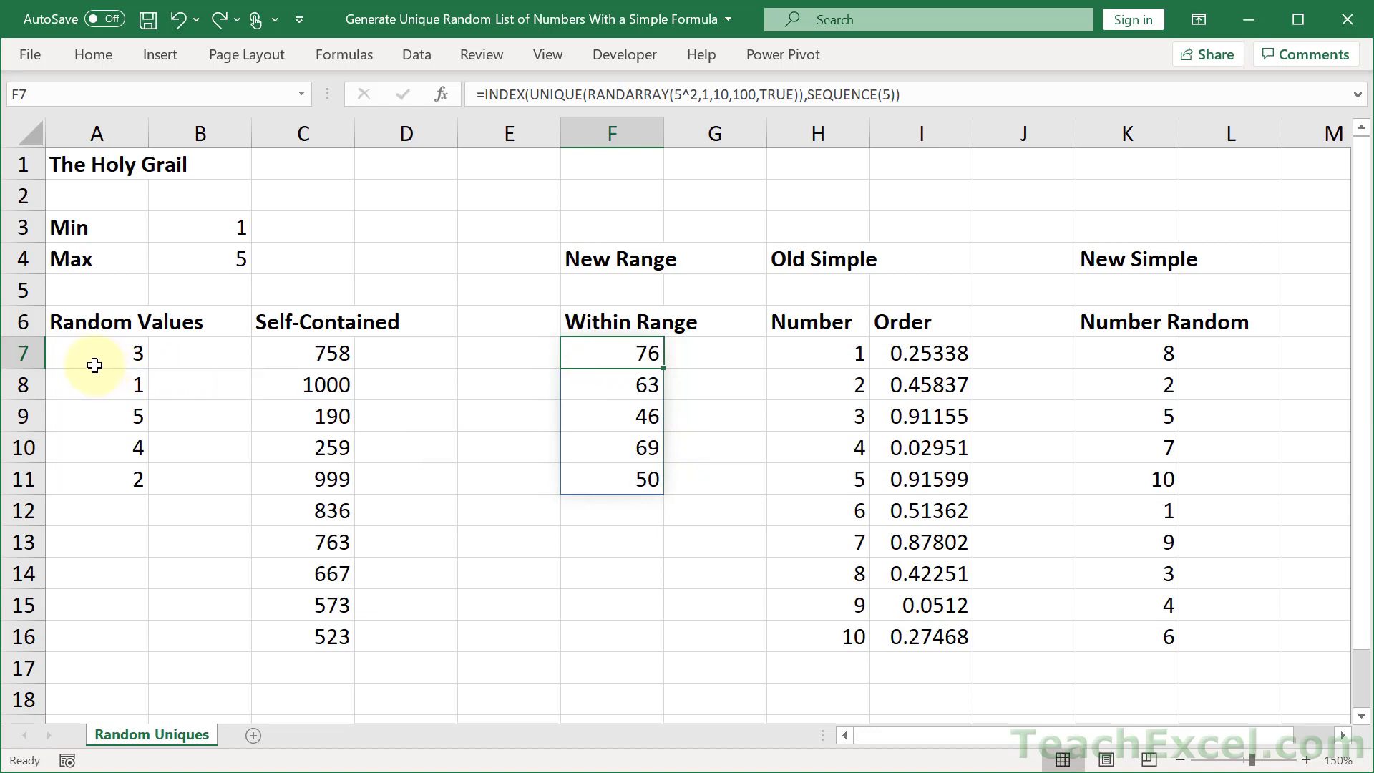
{"action": "left_click_drag", "start_coordinate": [95, 366], "coordinate": [107, 511]}
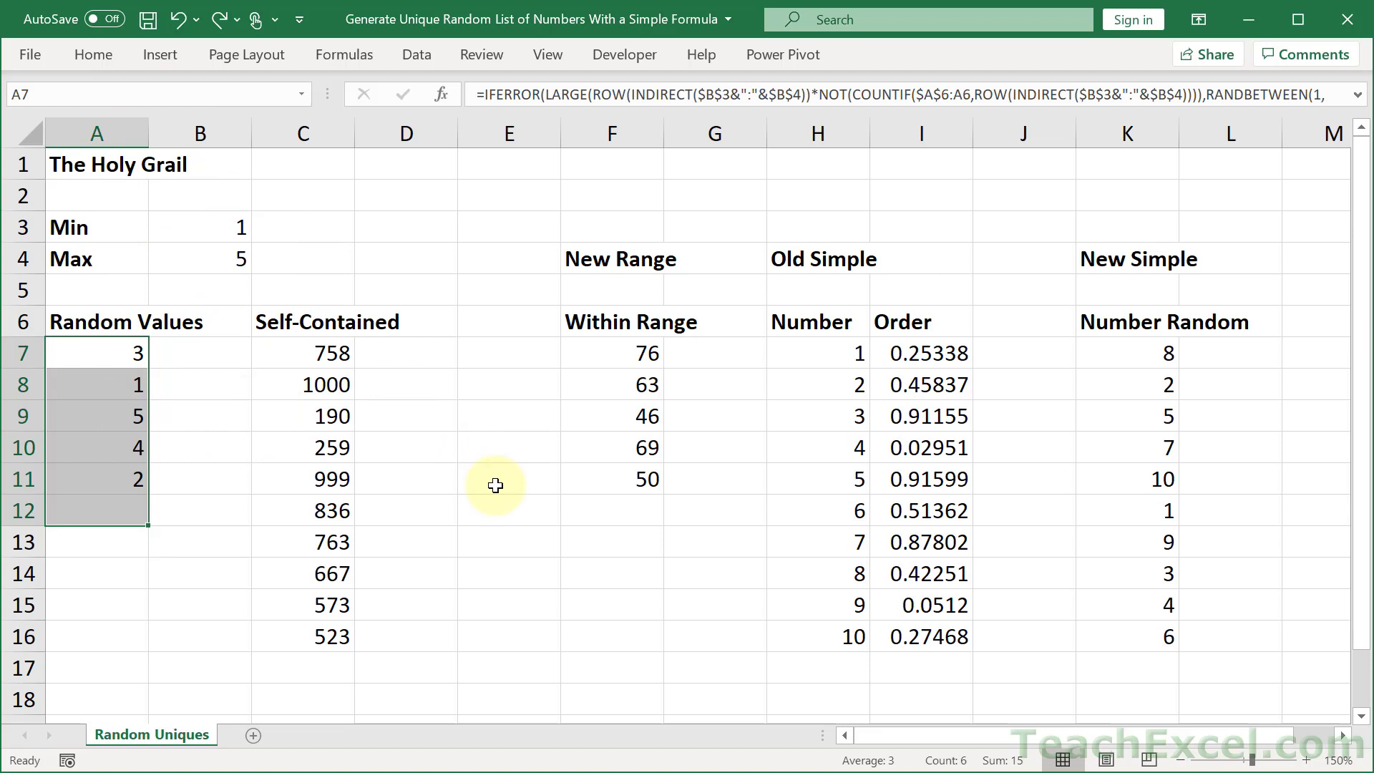
{"action": "left_click", "coordinate": [522, 512]}
{"action": "key", "text": "F9"}
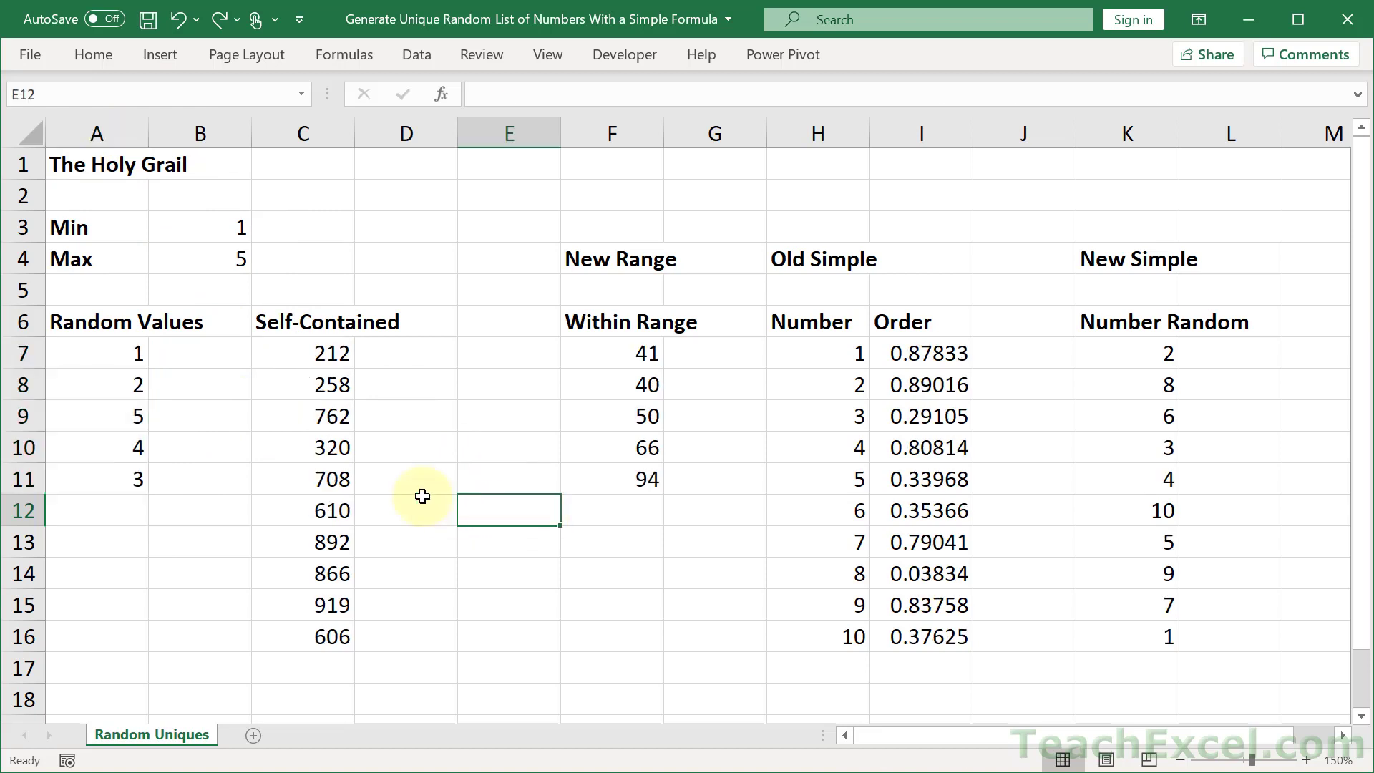
- Make both ROW(100:999) references in C7's formula absolute as ROW($100:$999)
{"action": "double_click", "coordinate": [301, 353]}
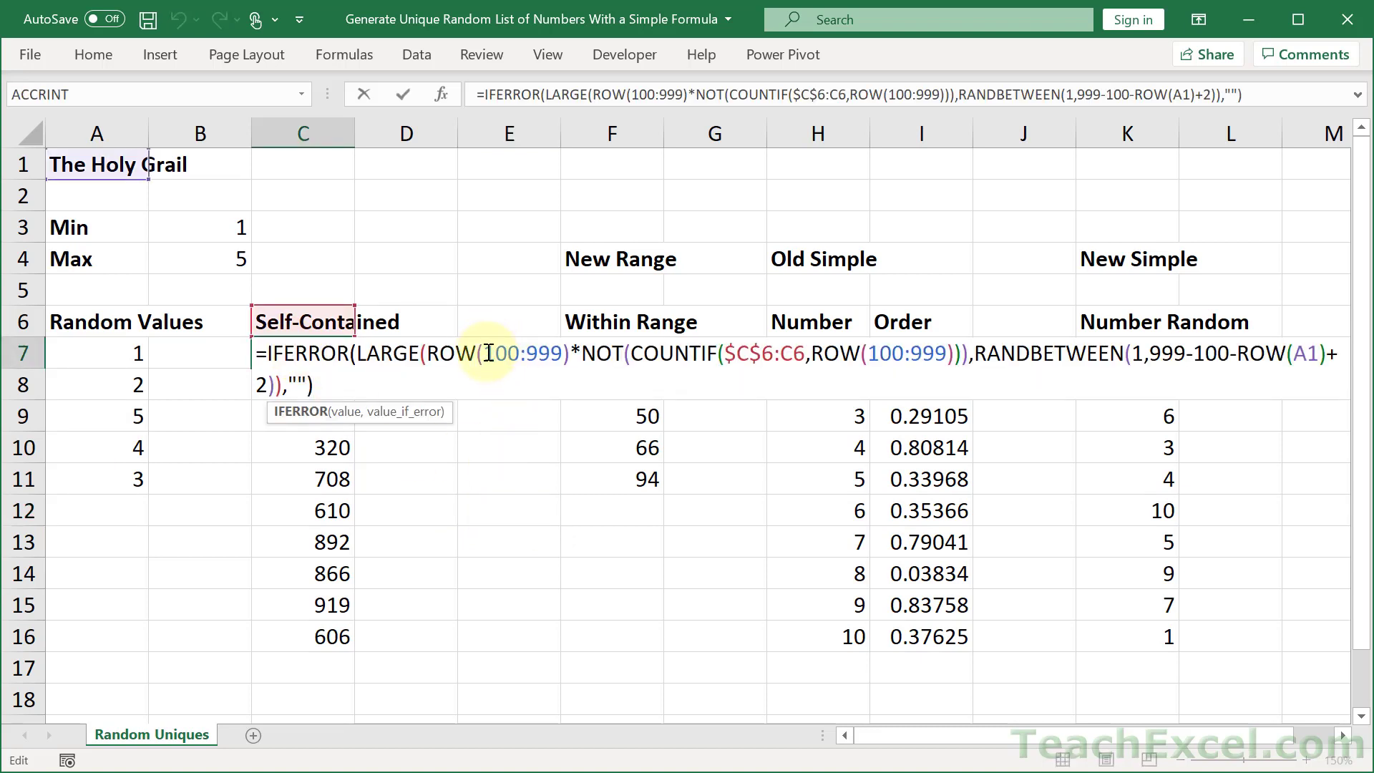
{"action": "left_click_drag", "start_coordinate": [485, 353], "coordinate": [559, 362]}
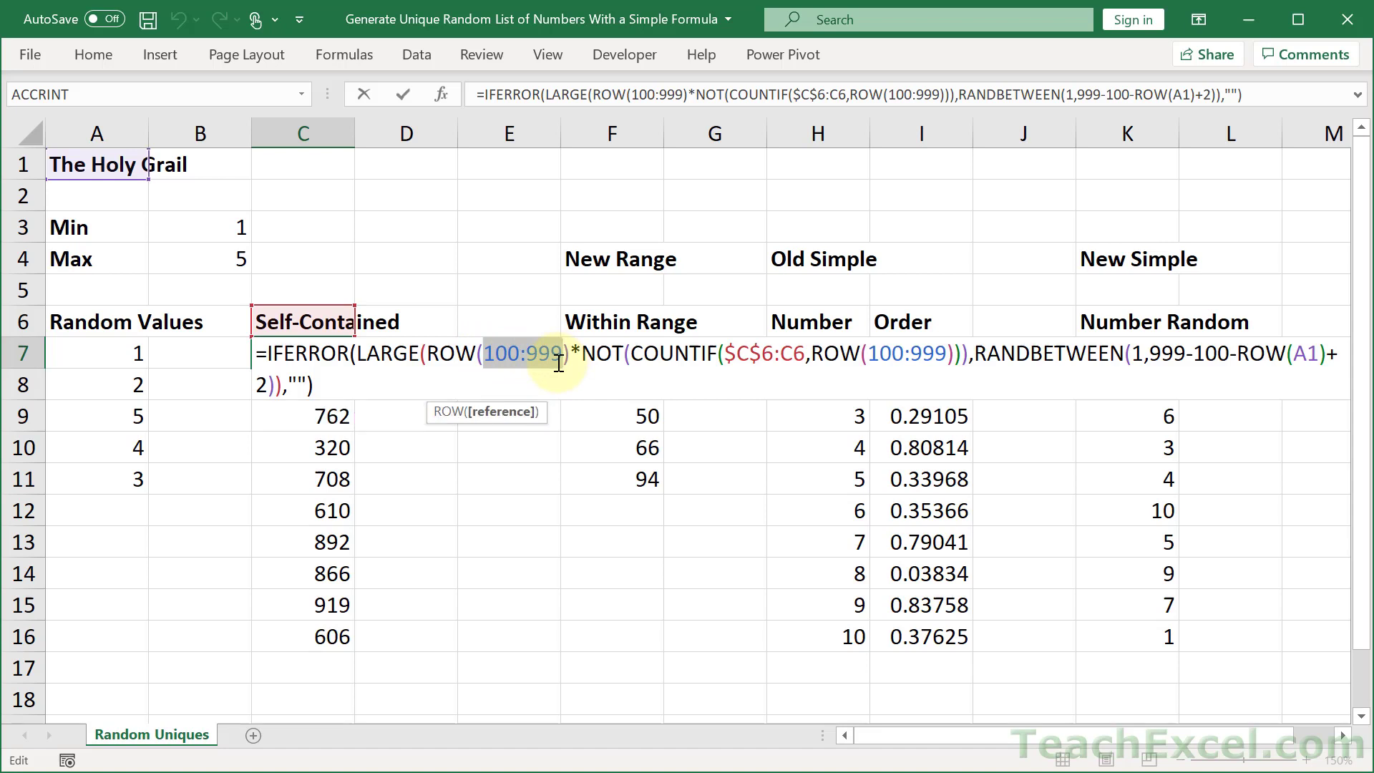
{"action": "key", "text": "F4"}
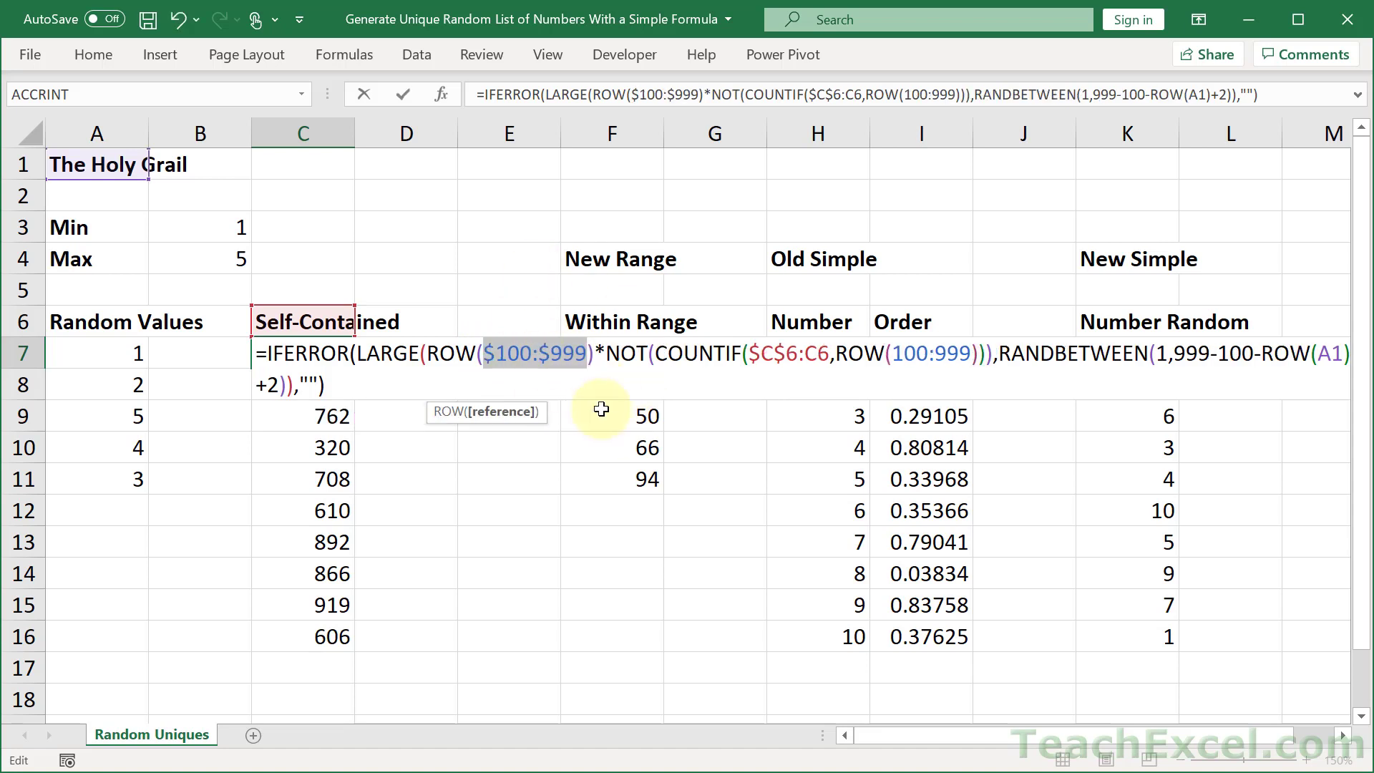
{"action": "left_click_drag", "start_coordinate": [893, 353], "coordinate": [969, 353]}
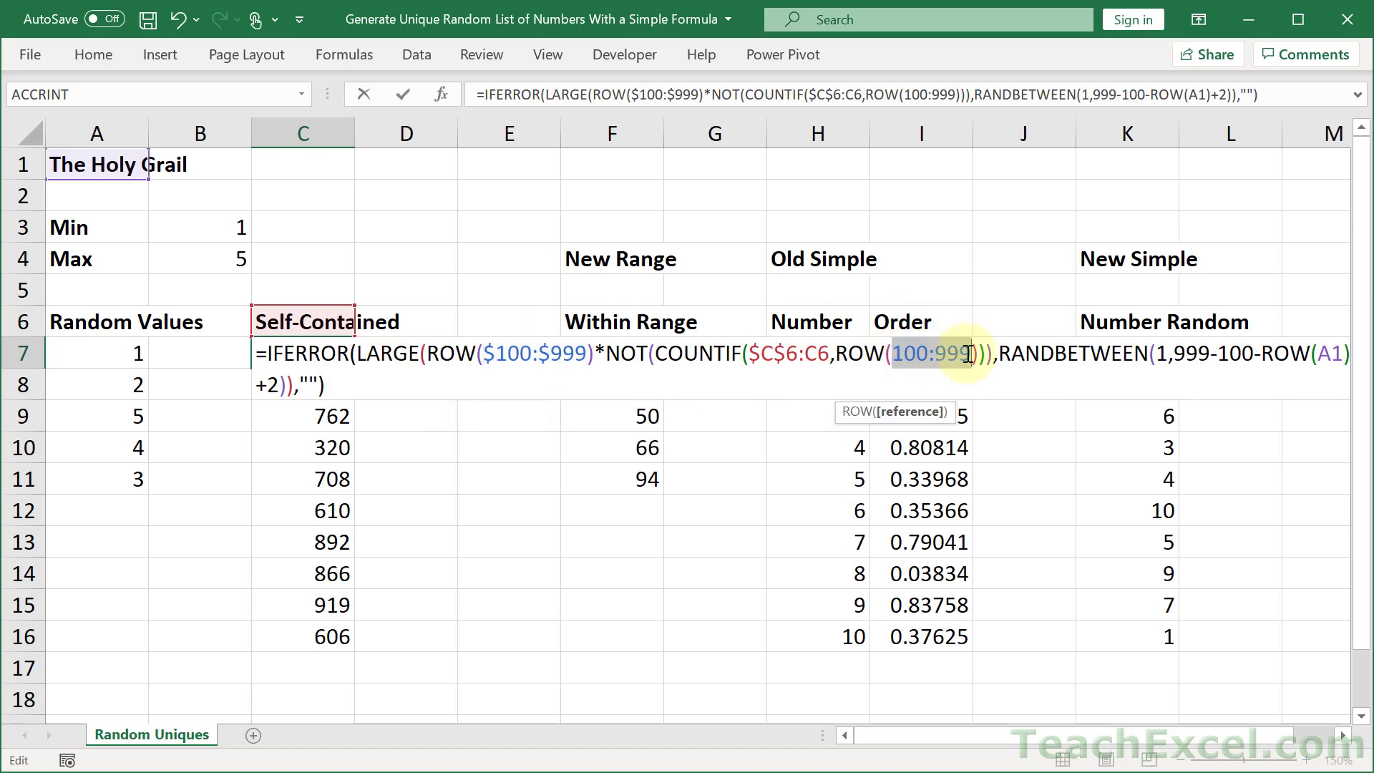
{"action": "key", "text": "F4"}
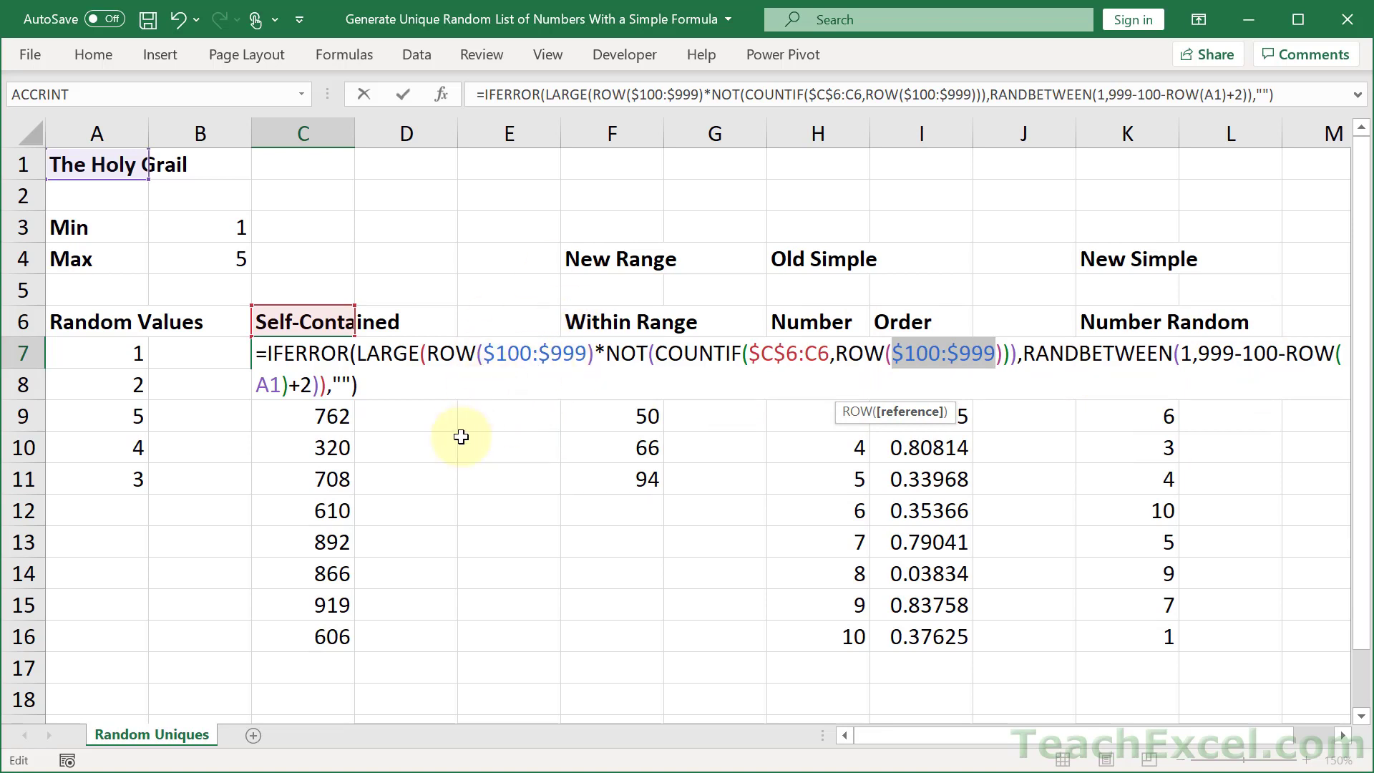
{"action": "key", "text": "ctrl+Return"}
- Fill the C7 formula down to C16 and check the copied formulas in C10 and C12
{"action": "left_click_drag", "start_coordinate": [354, 369], "coordinate": [358, 653]}
{"action": "left_click", "coordinate": [319, 446]}
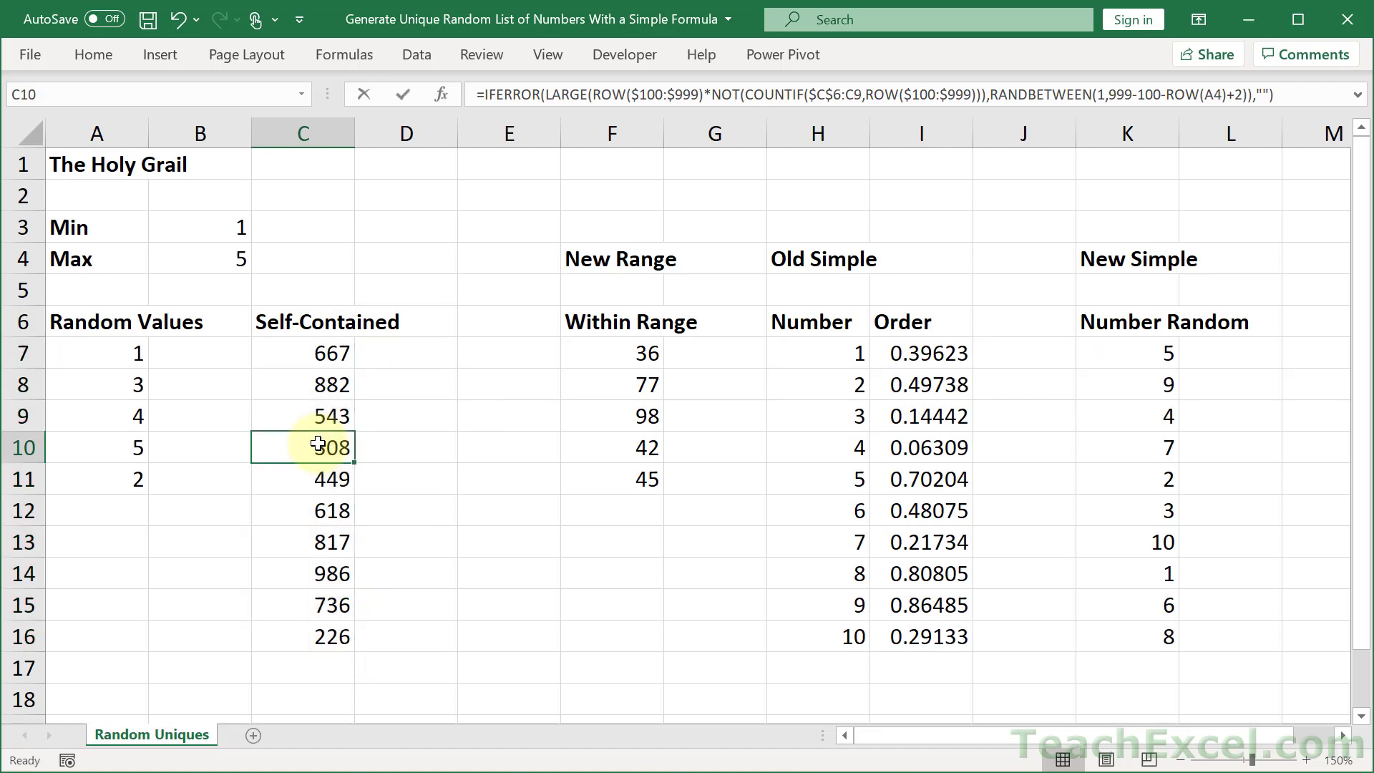
{"action": "double_click", "coordinate": [319, 446]}
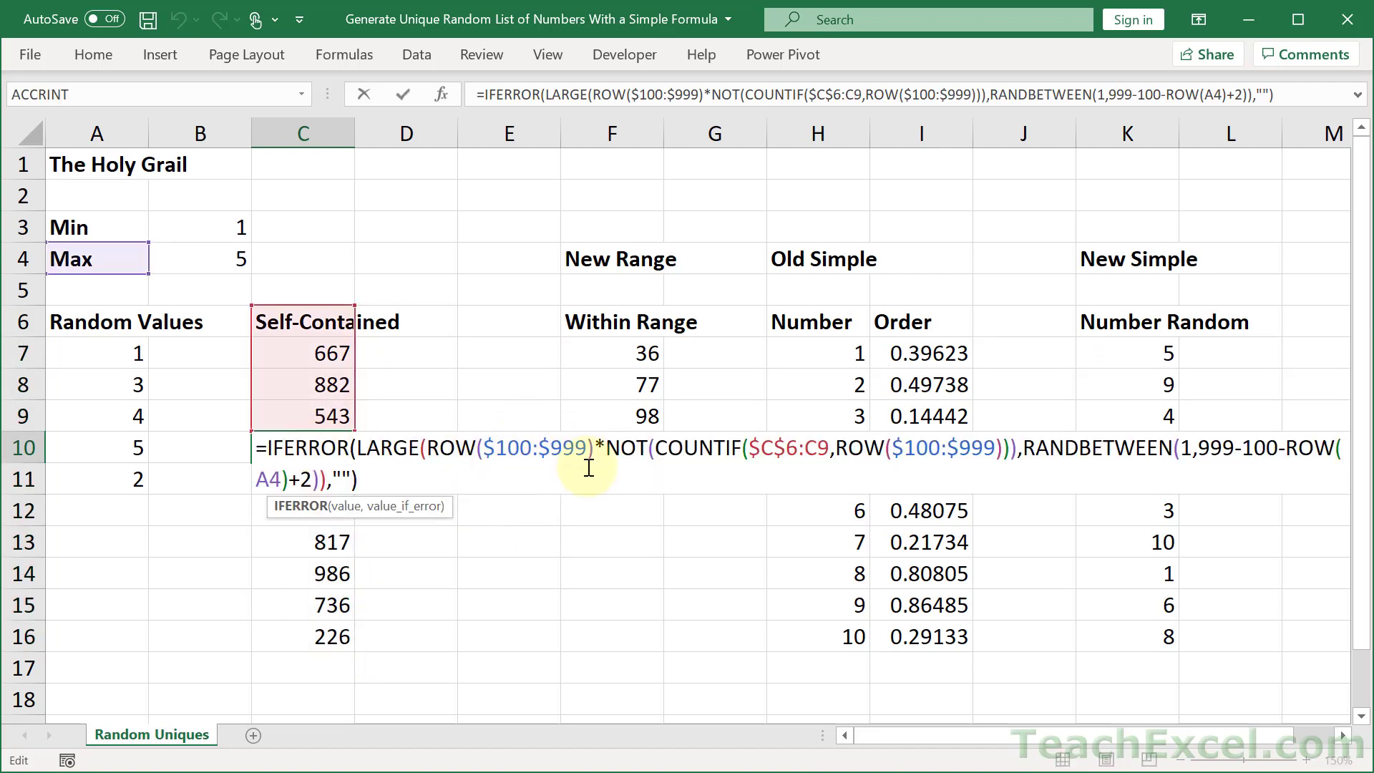
{"action": "key", "text": "Escape"}
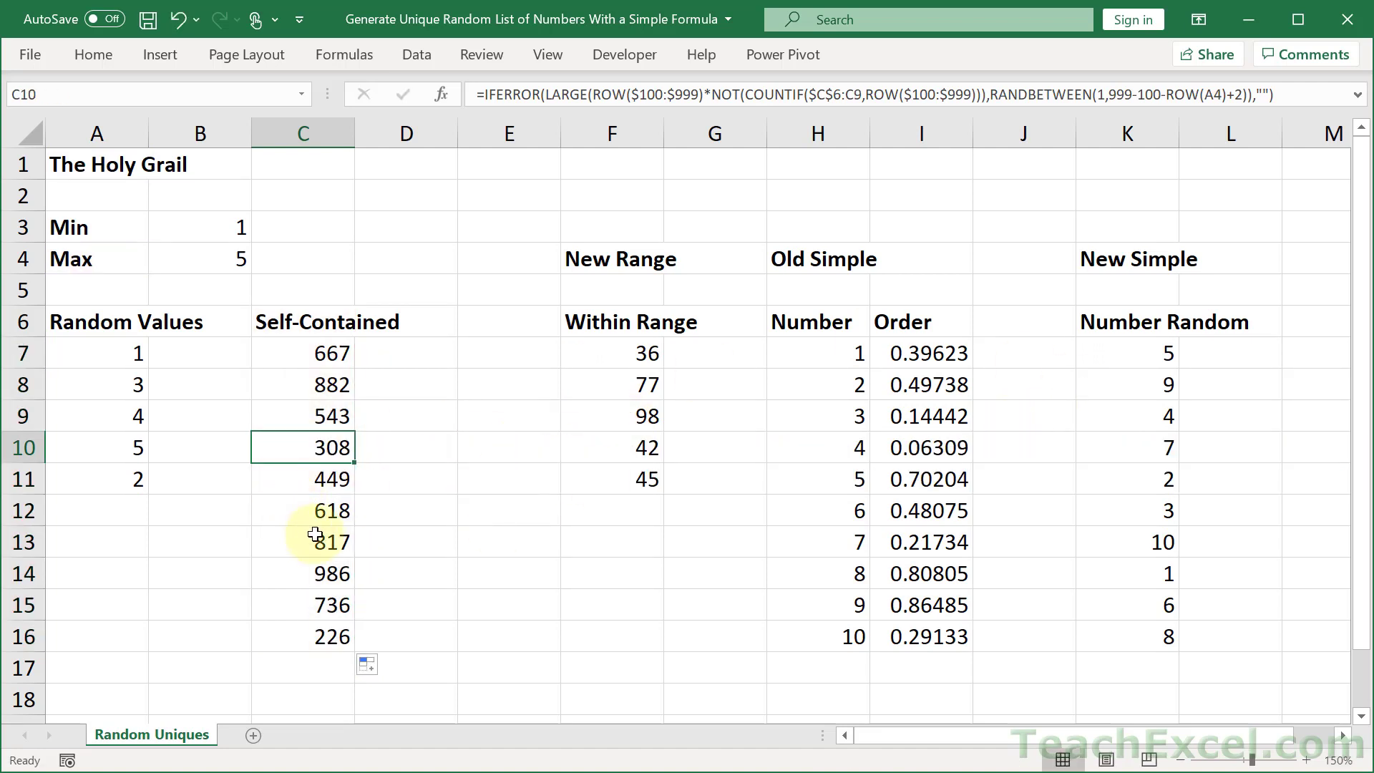
{"action": "left_click", "coordinate": [326, 507]}
{"action": "double_click", "coordinate": [325, 507]}
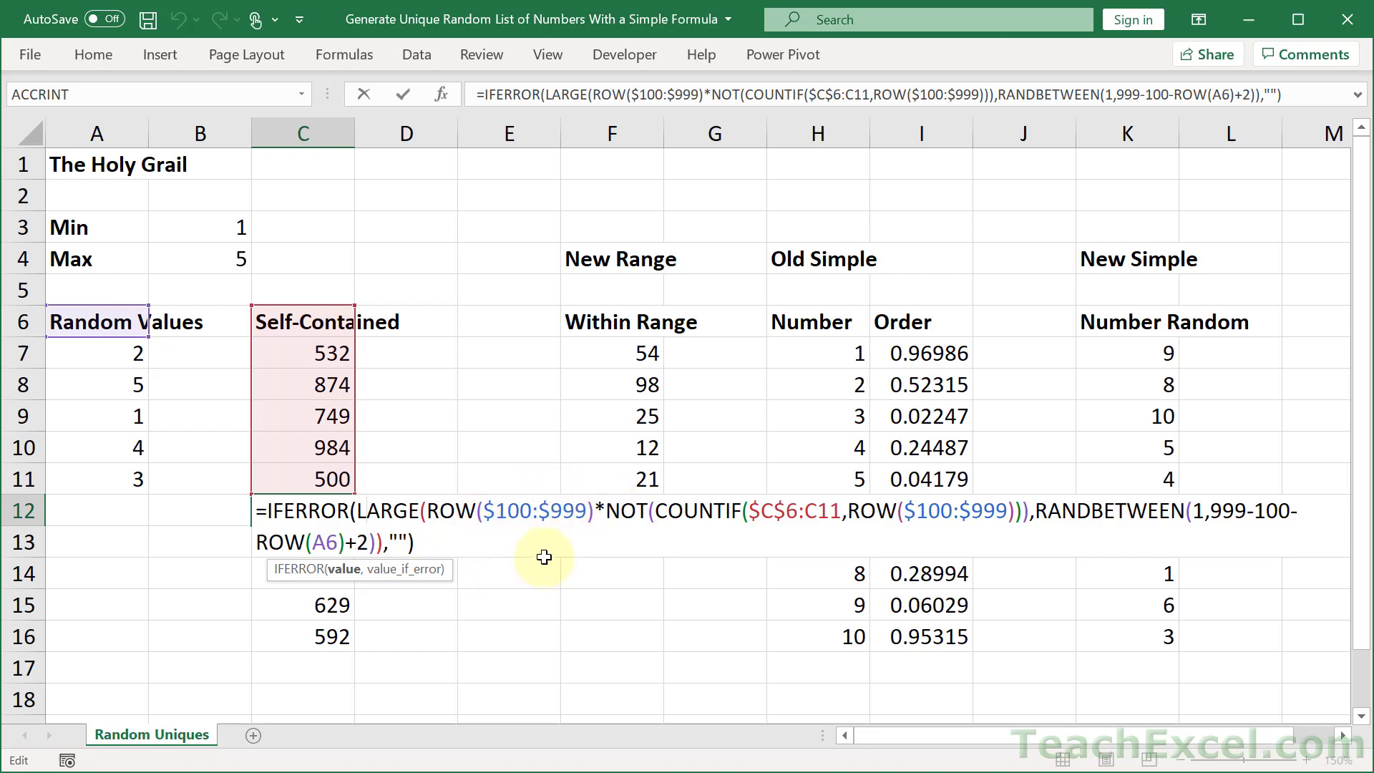
{"action": "key", "text": "ctrl+Return"}
{"action": "left_click", "coordinate": [613, 360]}
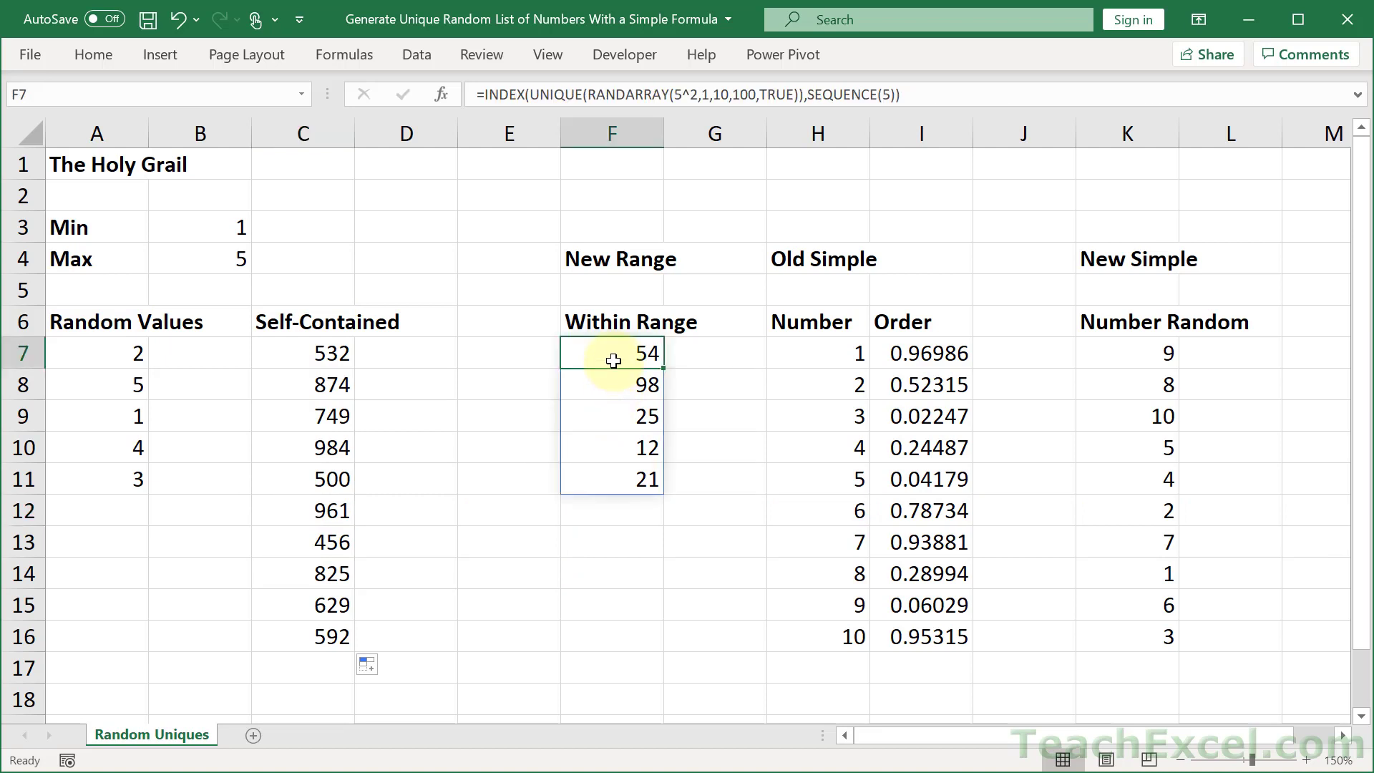
{"action": "left_click", "coordinate": [818, 352]}
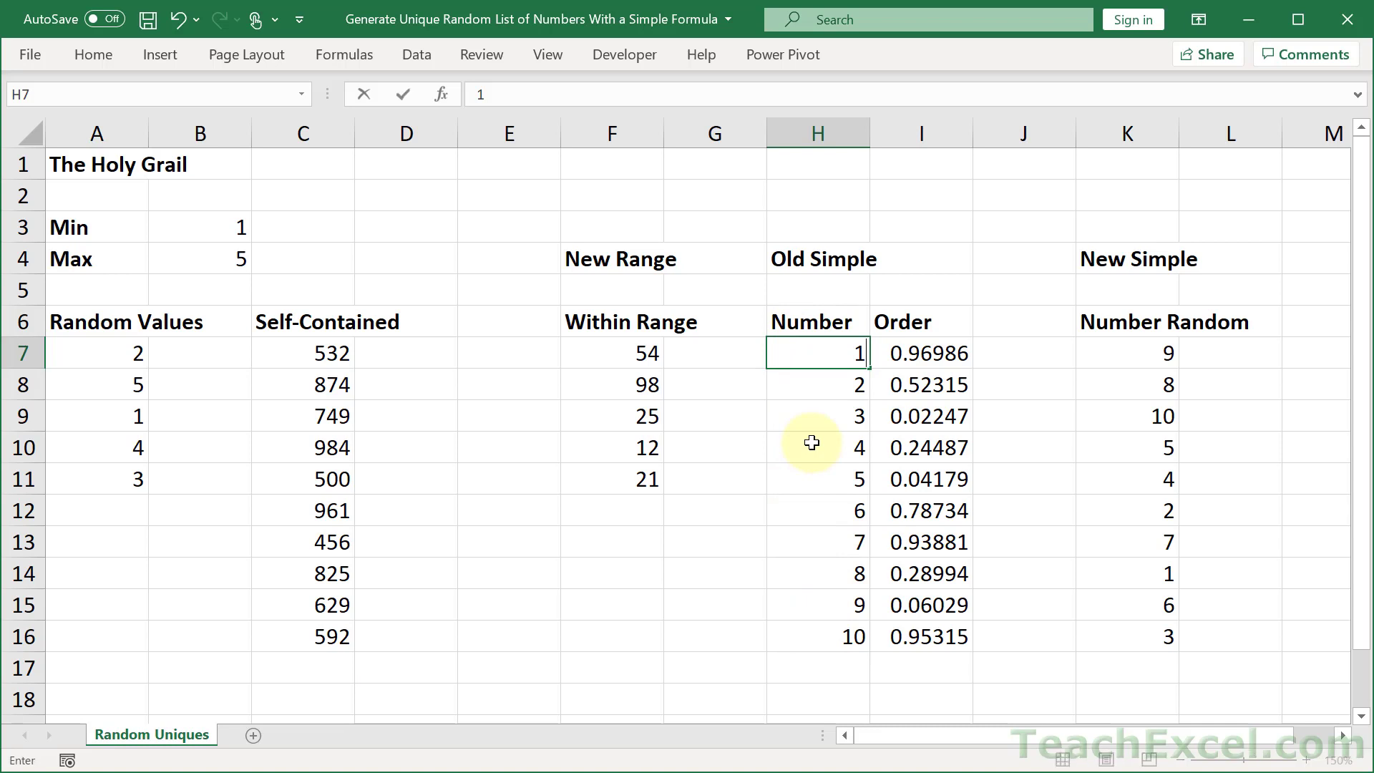
- Fill Numbers 1 to 10 in column H and confirm =RAND() in the first Order cell
{"action": "key", "text": "F2"}
{"action": "key", "text": "Return"}
{"action": "key", "text": "F2"}
{"action": "key", "text": "Return"}
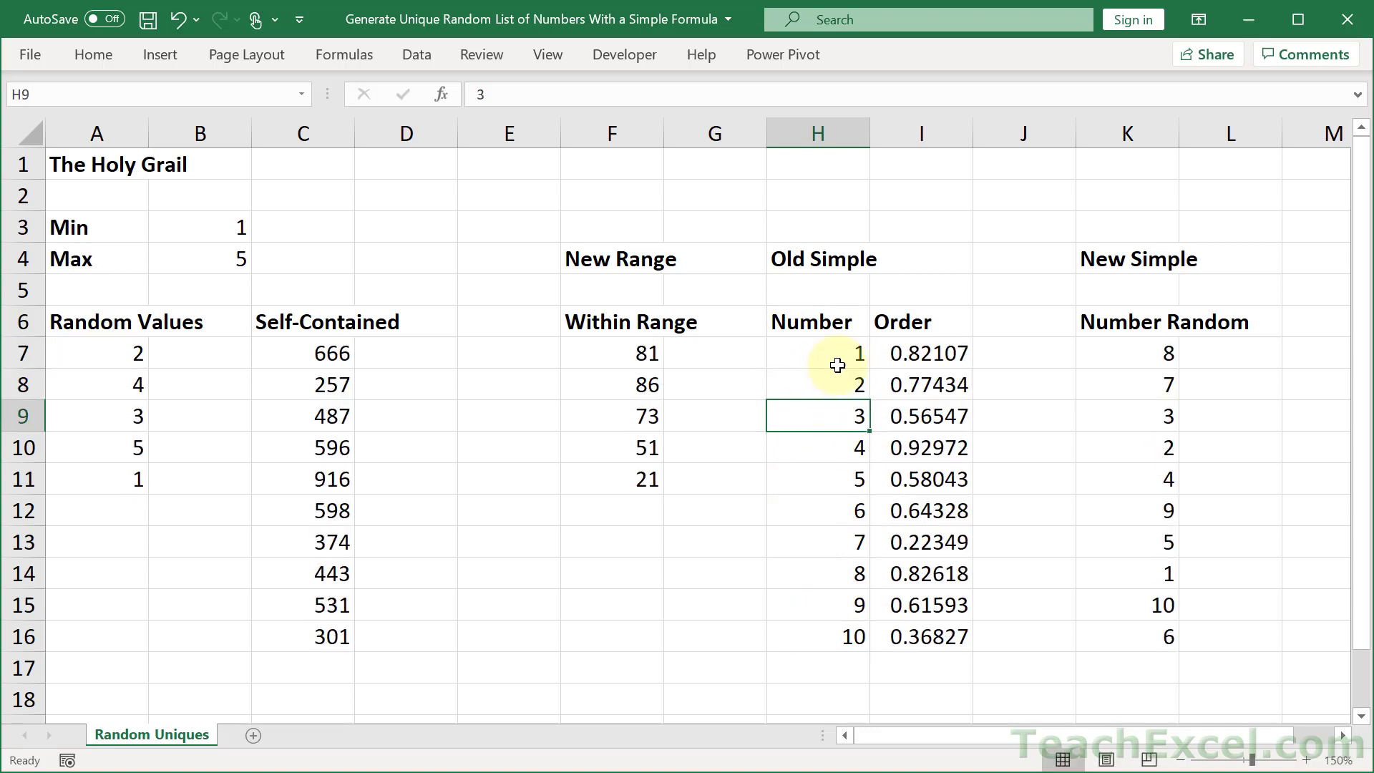
{"action": "left_click_drag", "start_coordinate": [832, 358], "coordinate": [871, 653]}
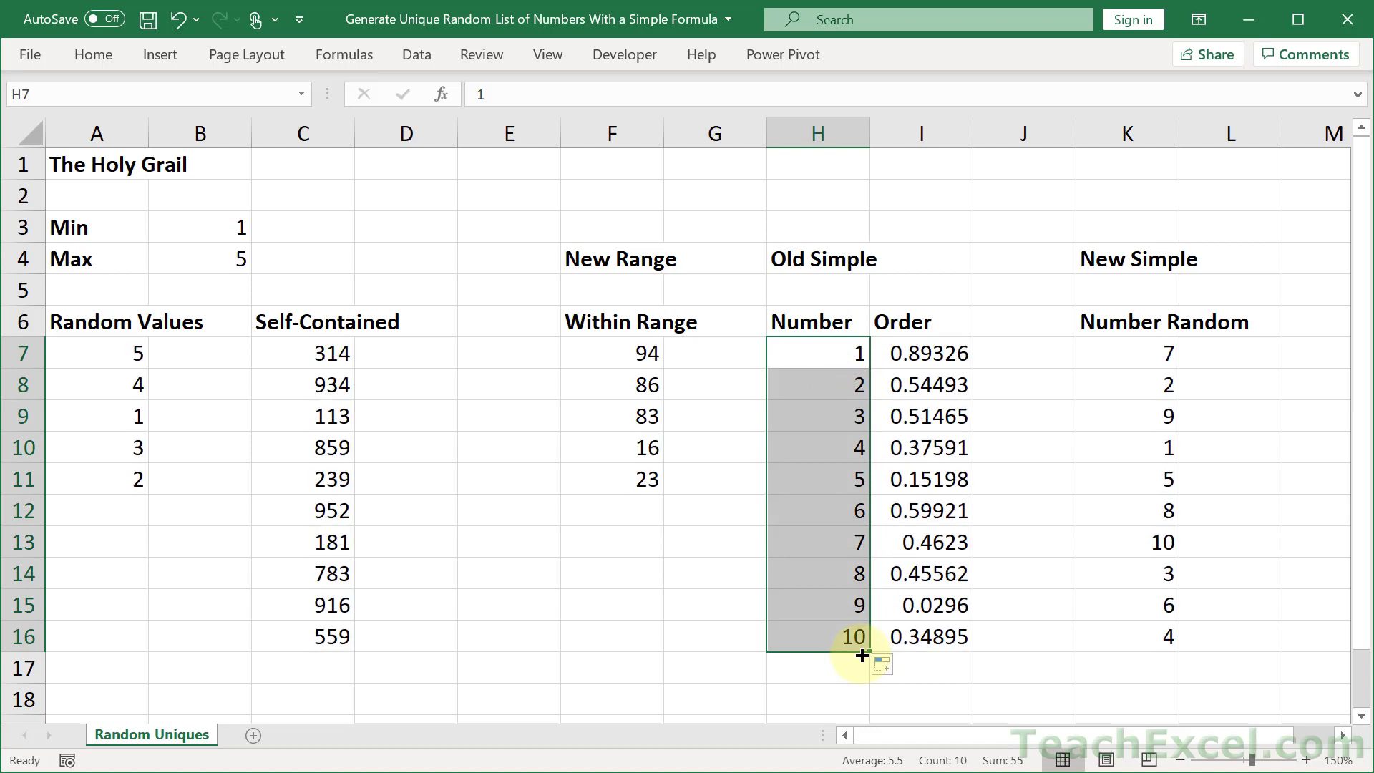
{"action": "double_click", "coordinate": [917, 353]}
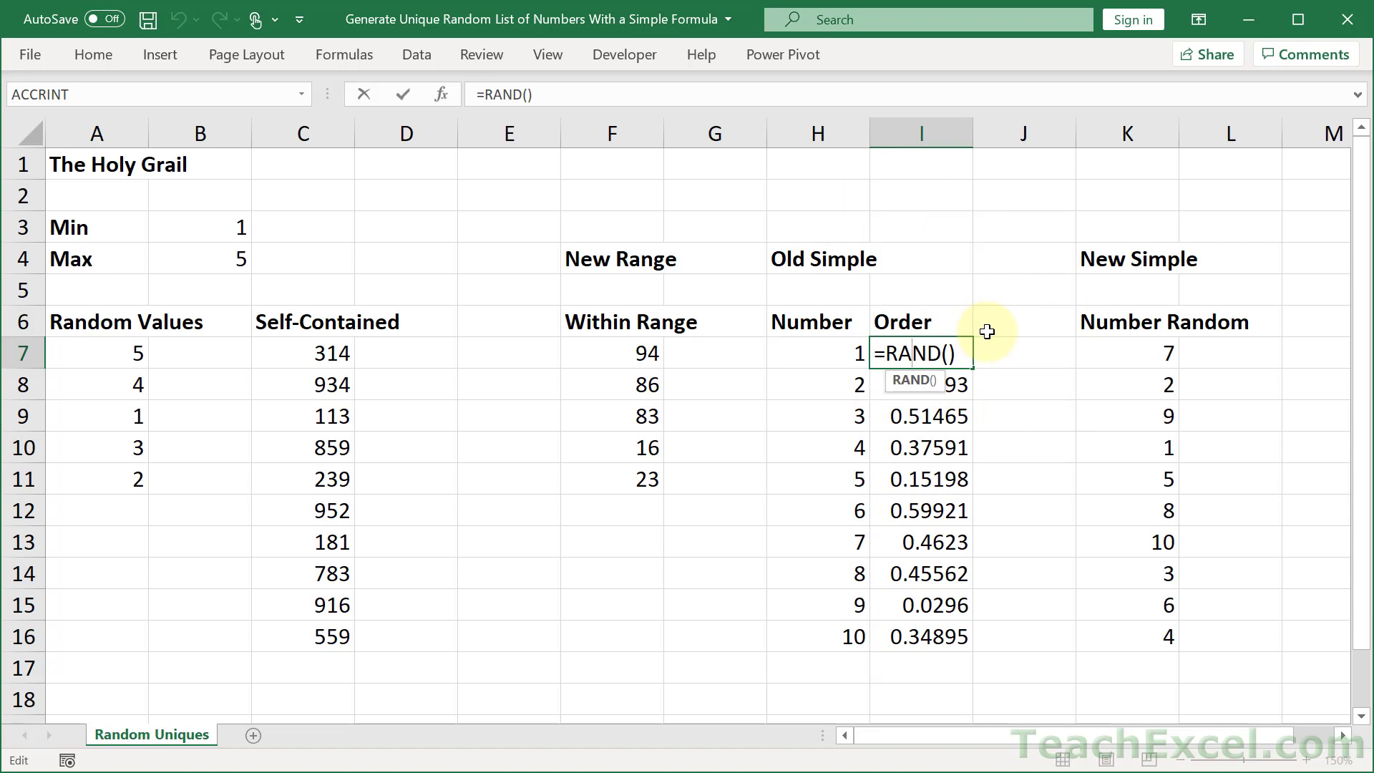
{"action": "key", "text": "ctrl+Return"}
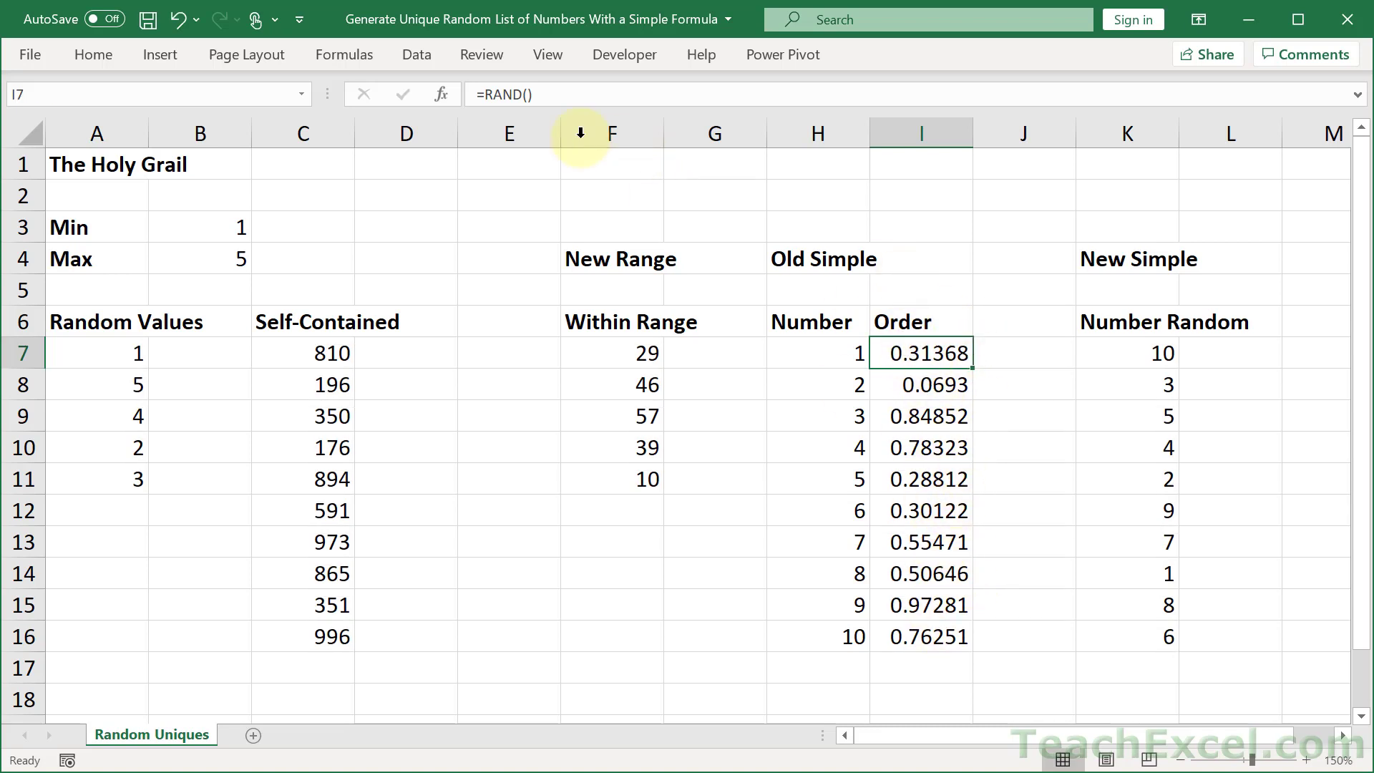
{"action": "left_click", "coordinate": [421, 60]}
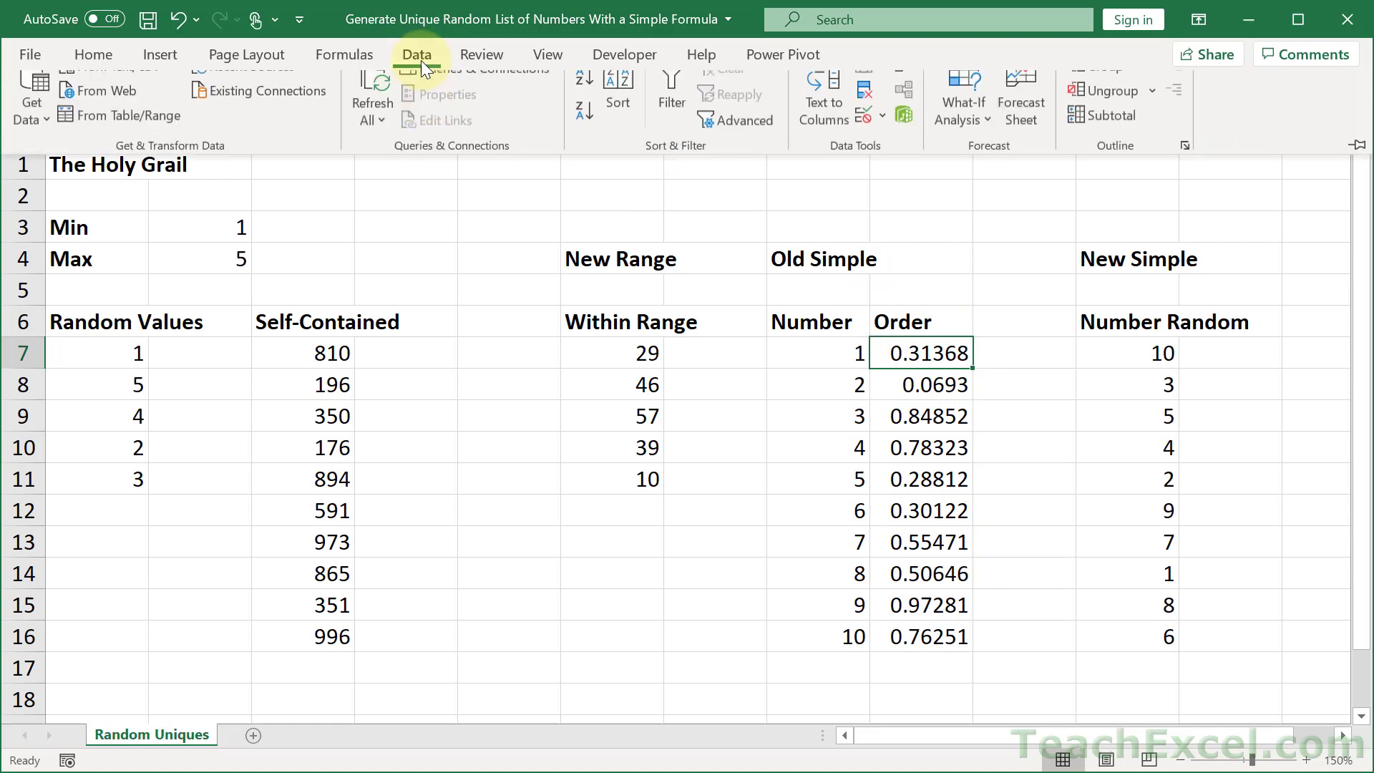
{"action": "left_click", "coordinate": [669, 123]}
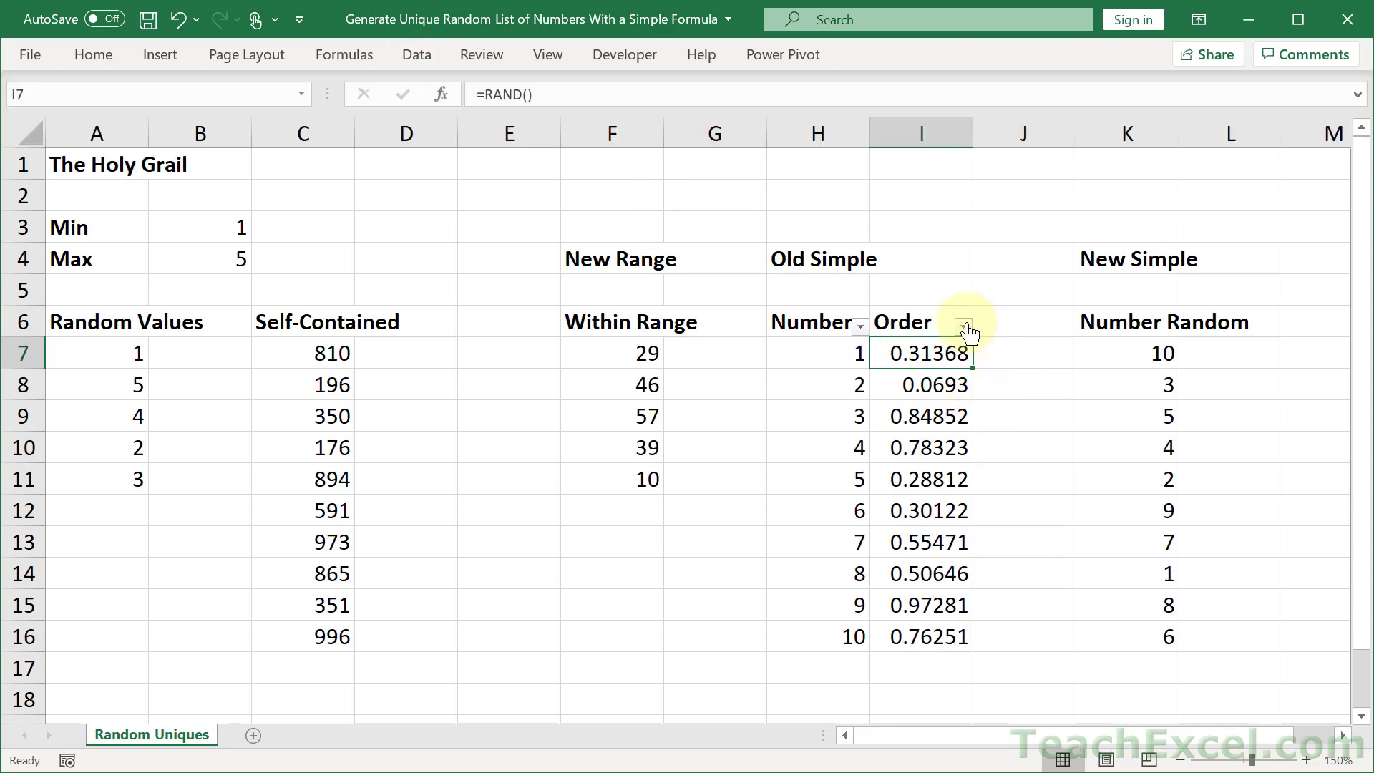
{"action": "left_click", "coordinate": [965, 327]}
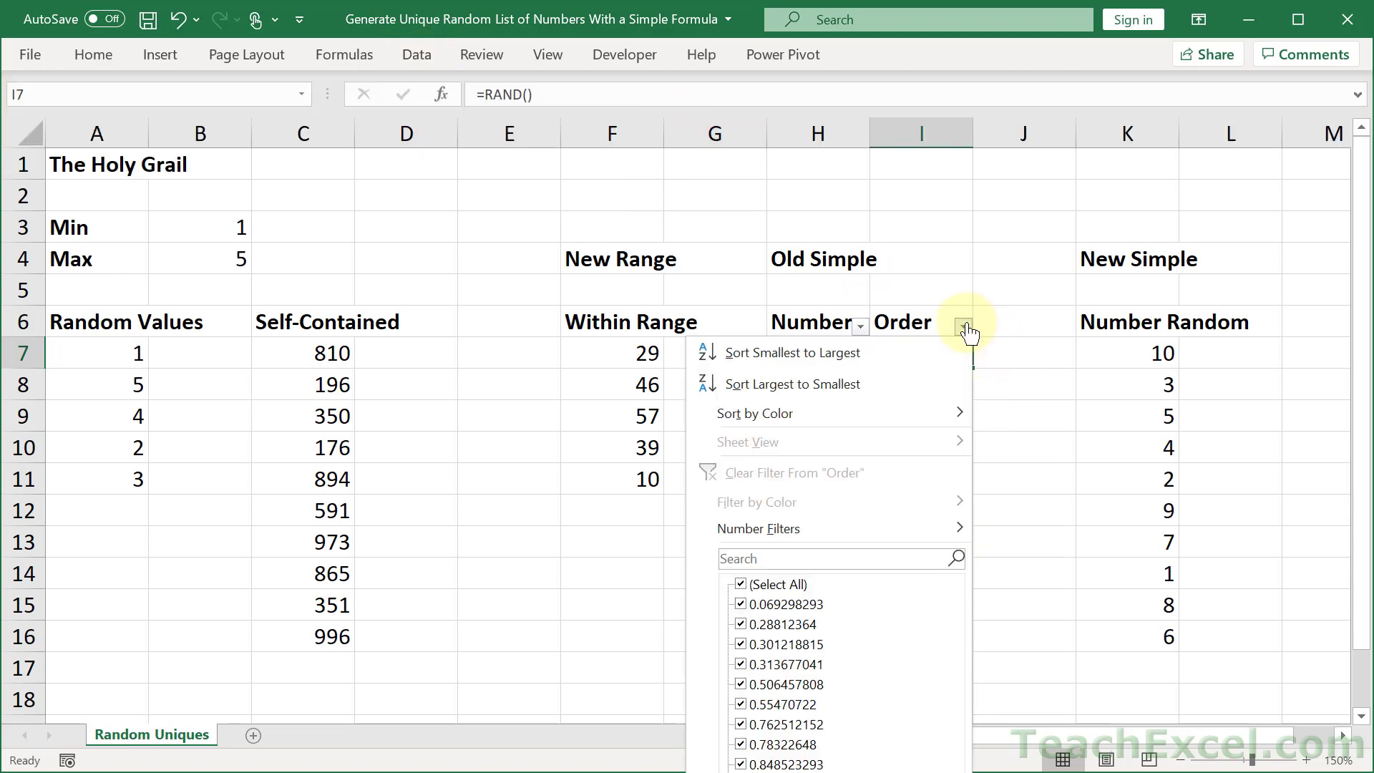
{"action": "left_click", "coordinate": [805, 350]}
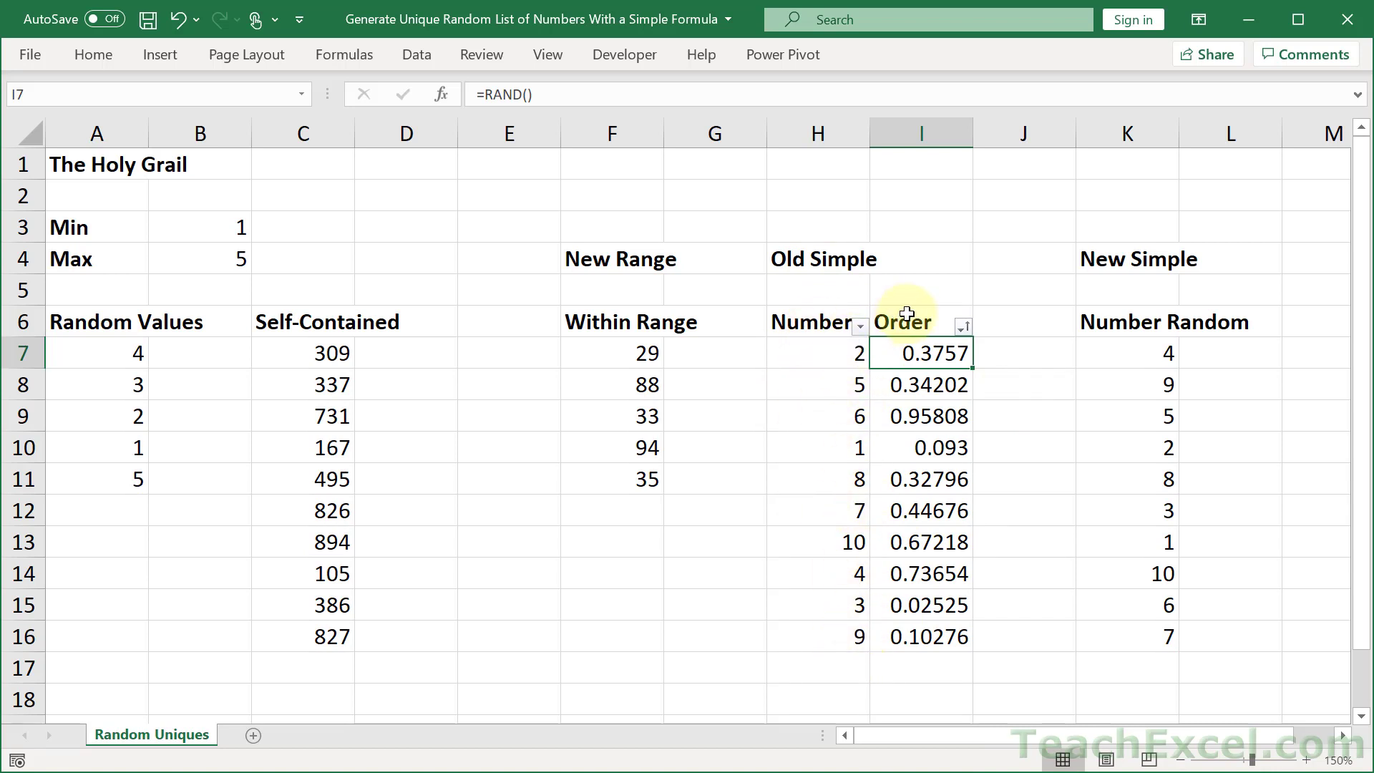
{"action": "left_click_drag", "start_coordinate": [907, 314], "coordinate": [924, 634]}
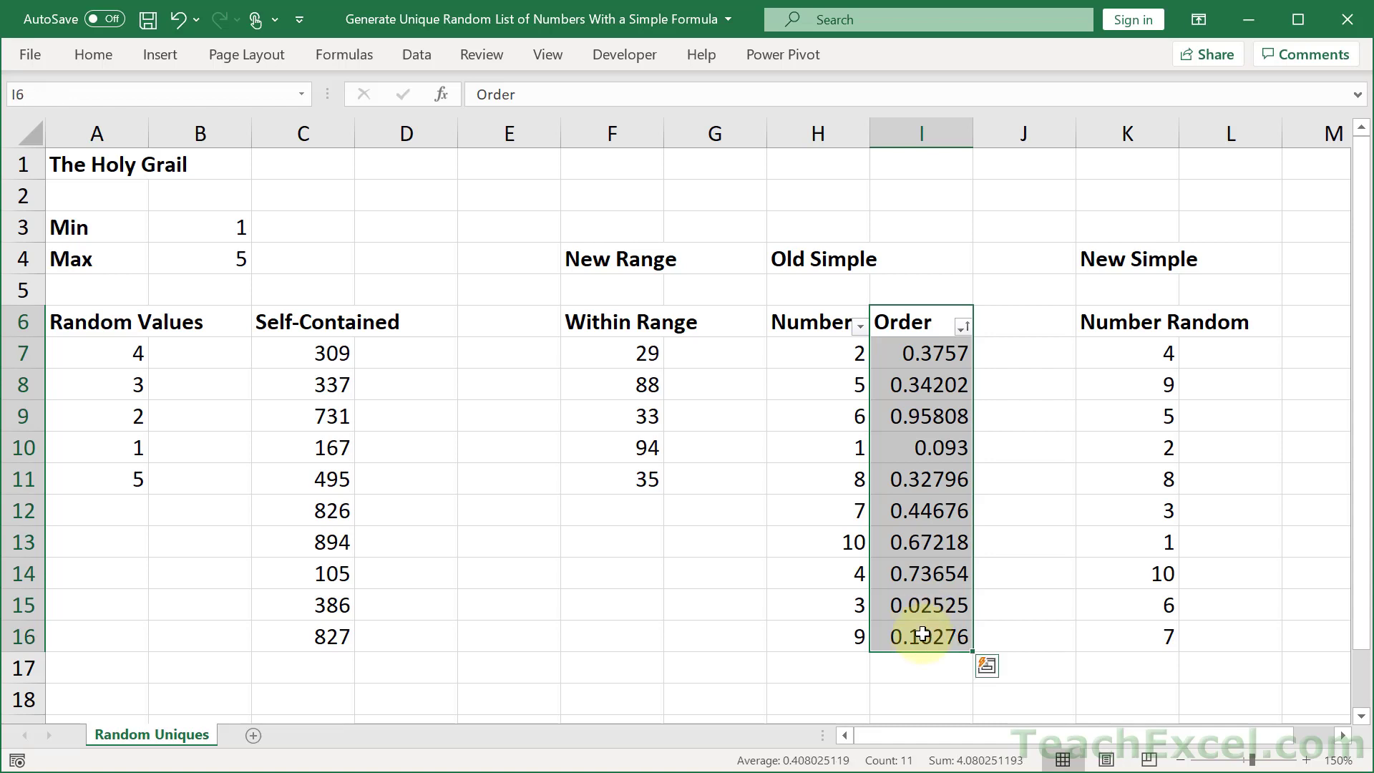
{"action": "key", "text": "Delete"}
{"action": "left_click", "coordinate": [994, 549]}
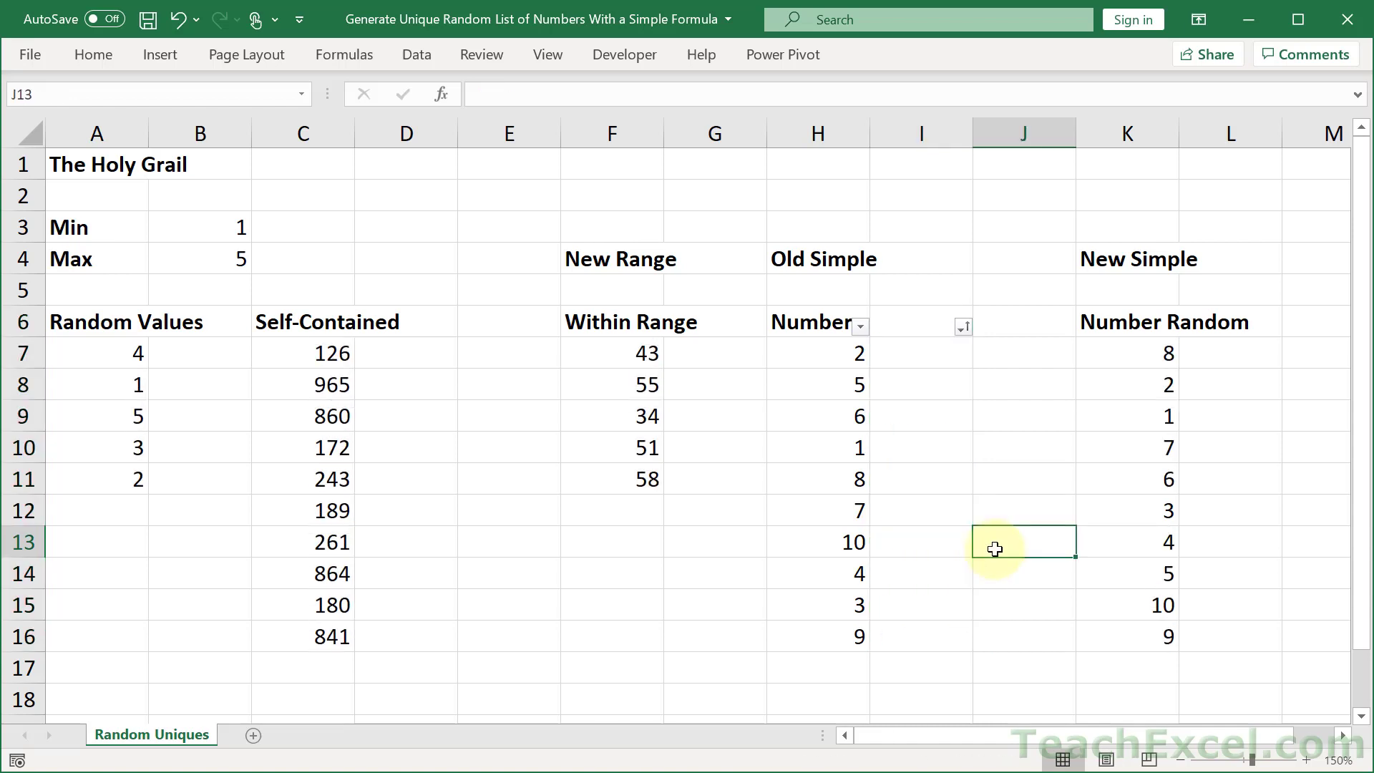
{"action": "key", "text": "ctrl+z"}
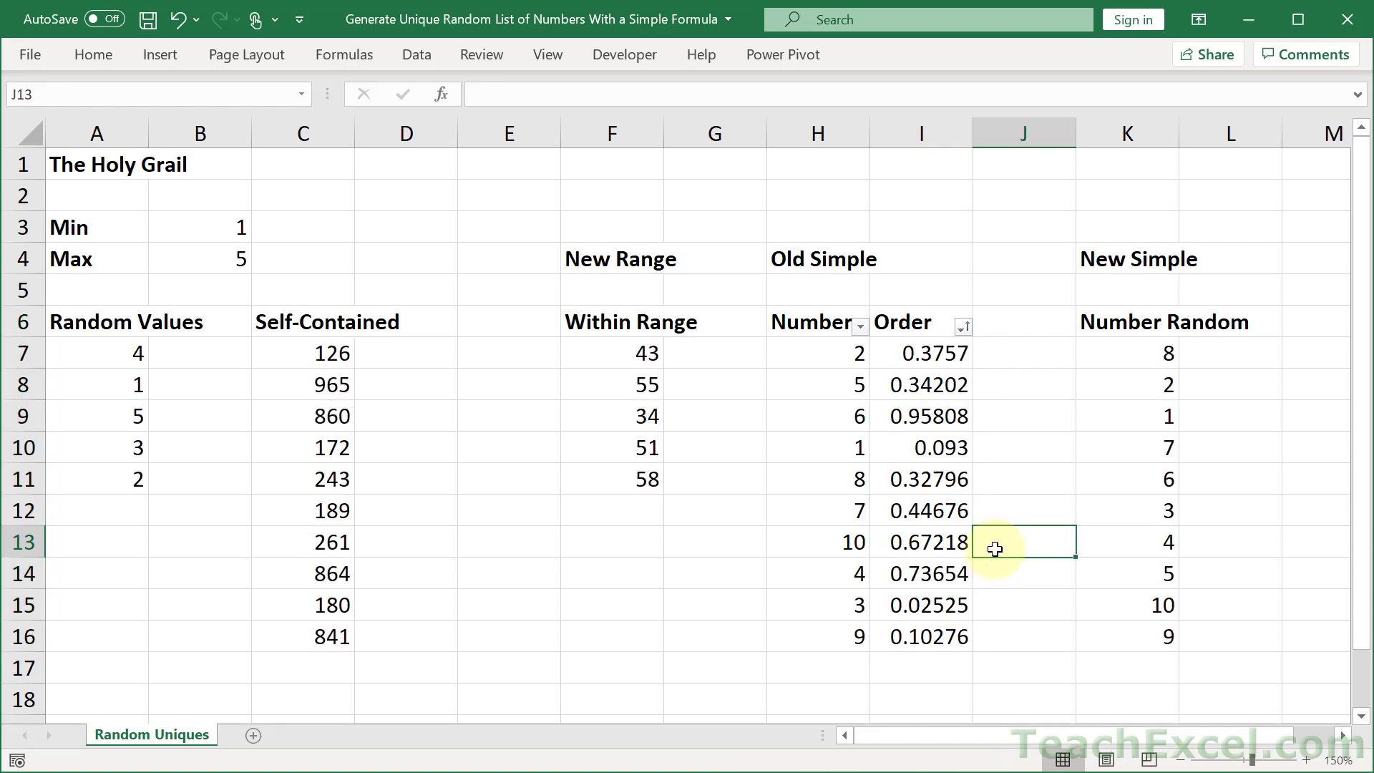
{"action": "left_click", "coordinate": [940, 434]}
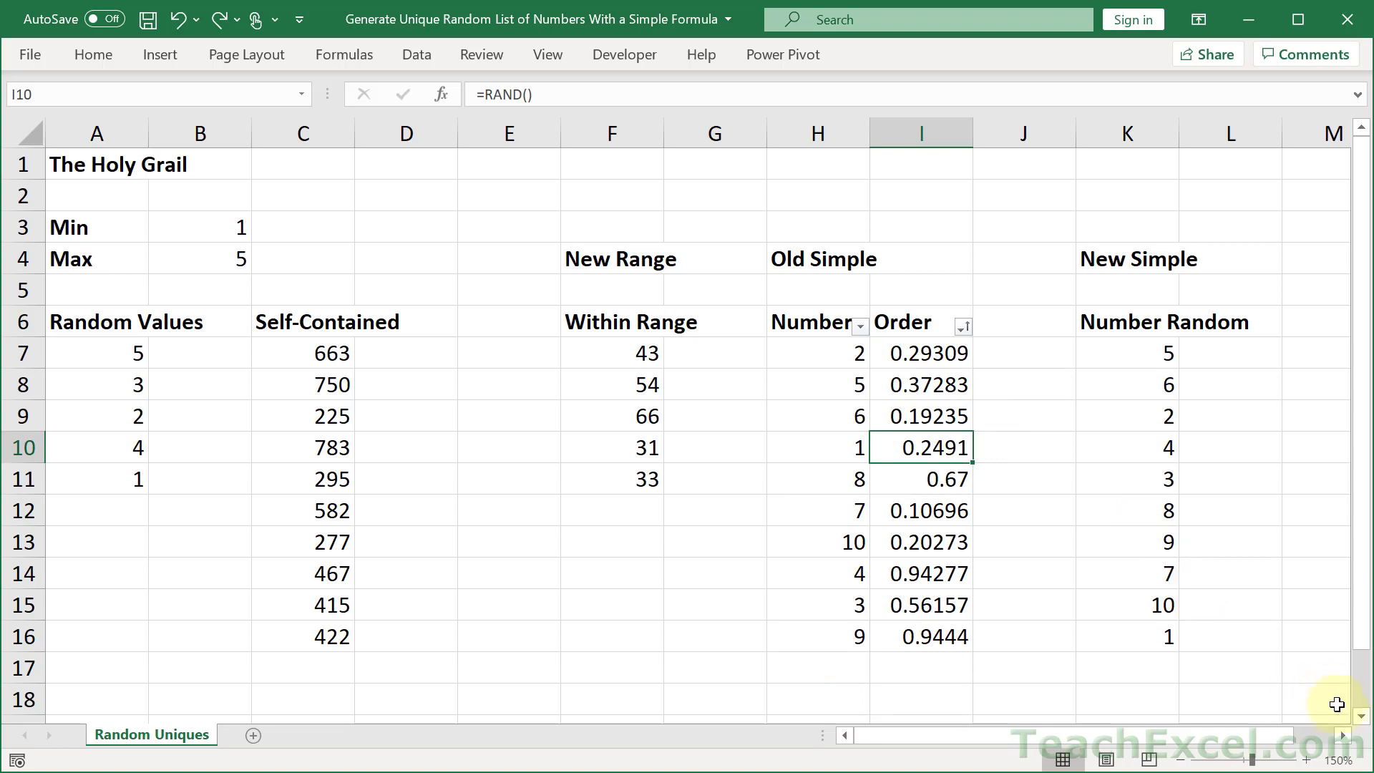
{"action": "left_click", "coordinate": [1342, 736]}
{"action": "left_click", "coordinate": [1342, 736]}
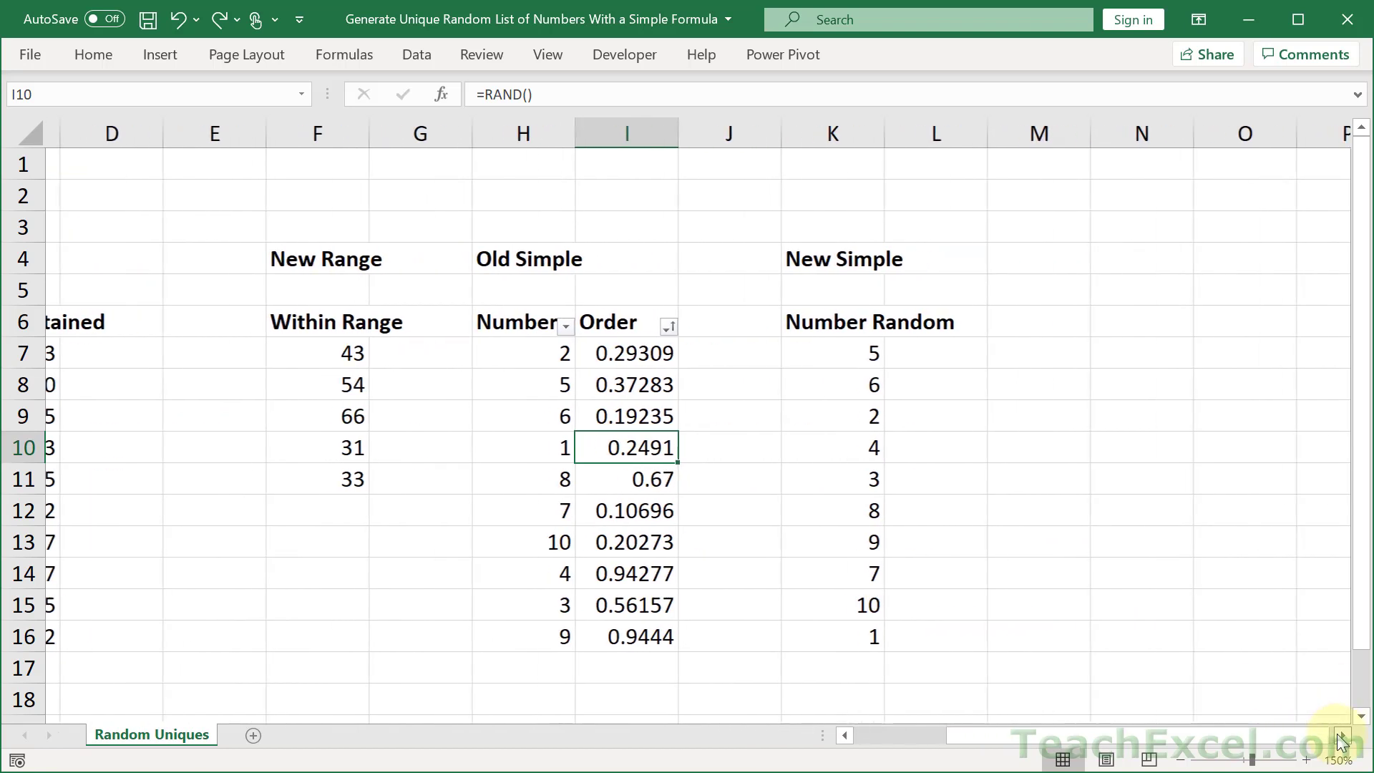
{"action": "left_click", "coordinate": [1342, 735]}
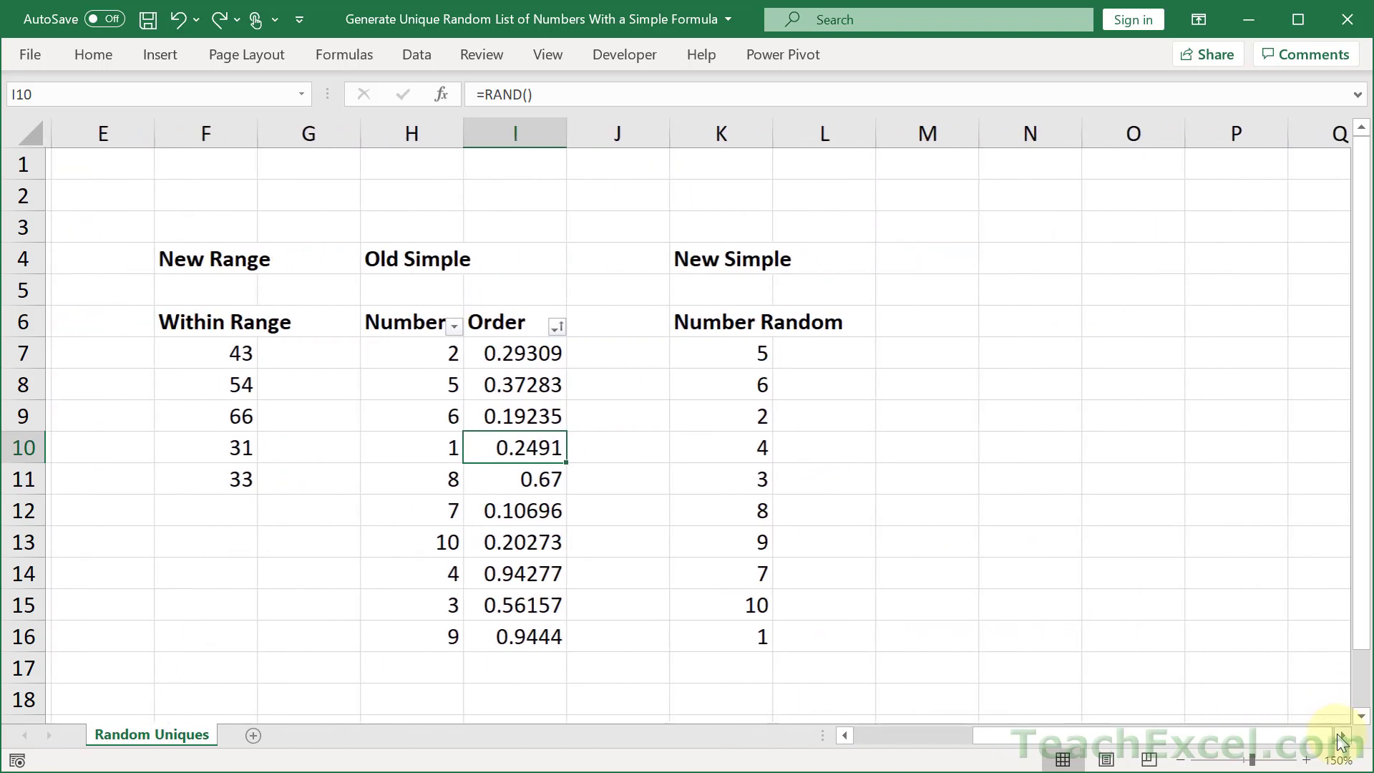
{"action": "double_click", "coordinate": [694, 350]}
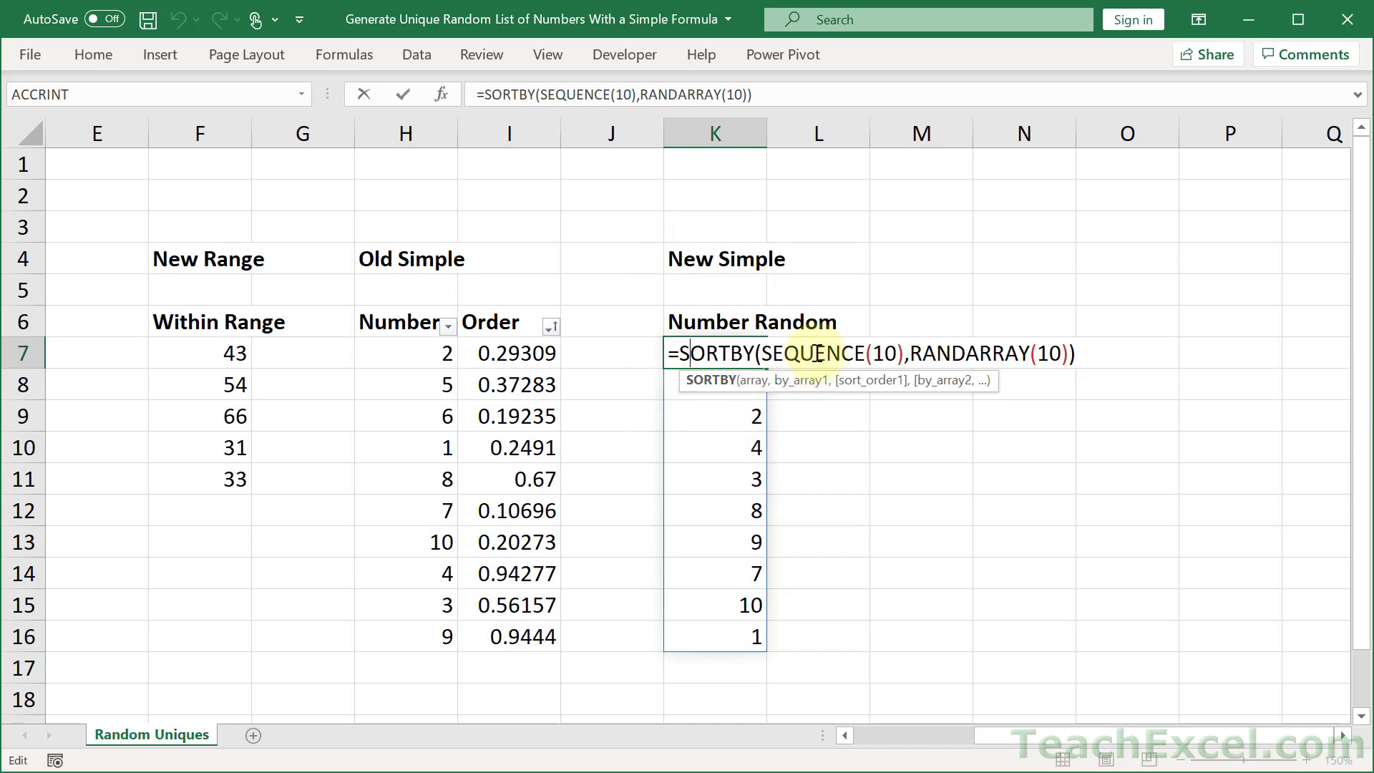
{"action": "left_click", "coordinate": [1006, 353]}
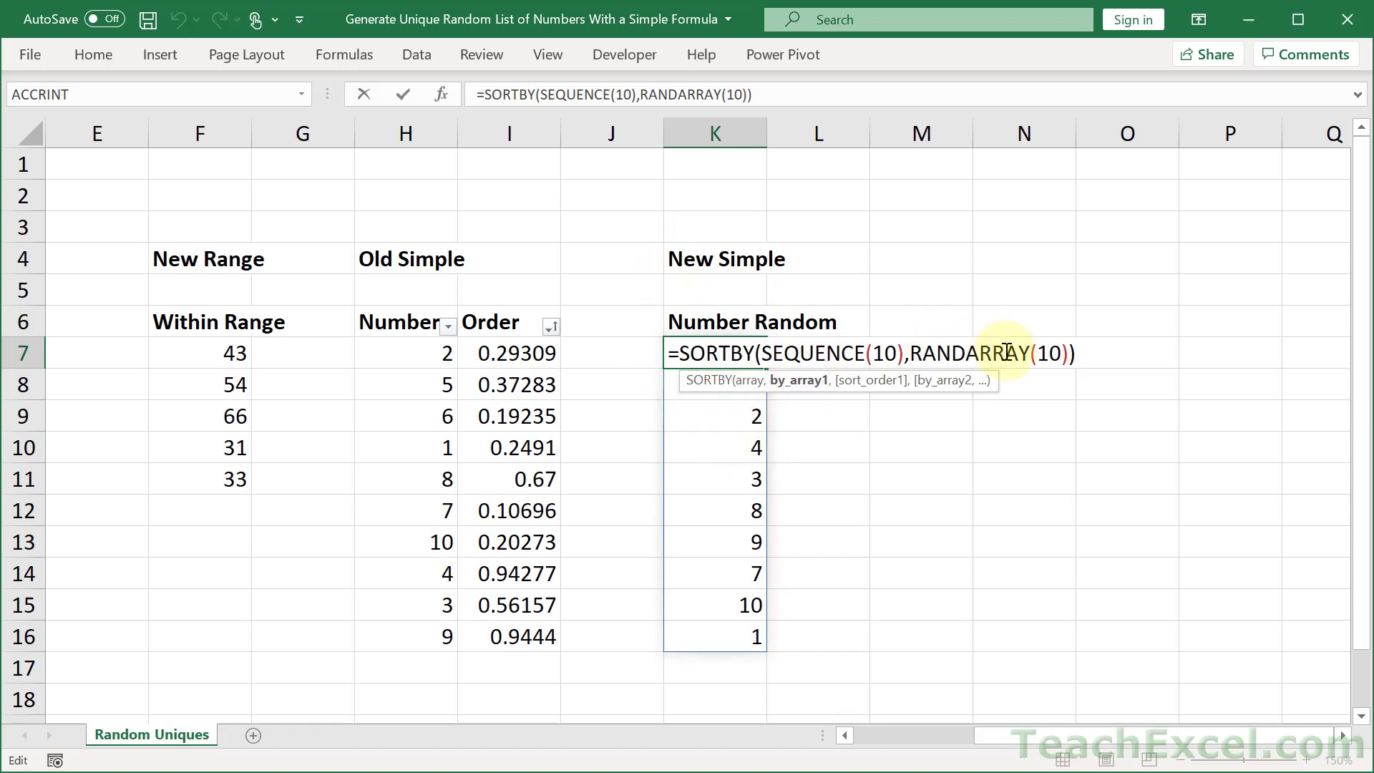
{"action": "left_click", "coordinate": [762, 354]}
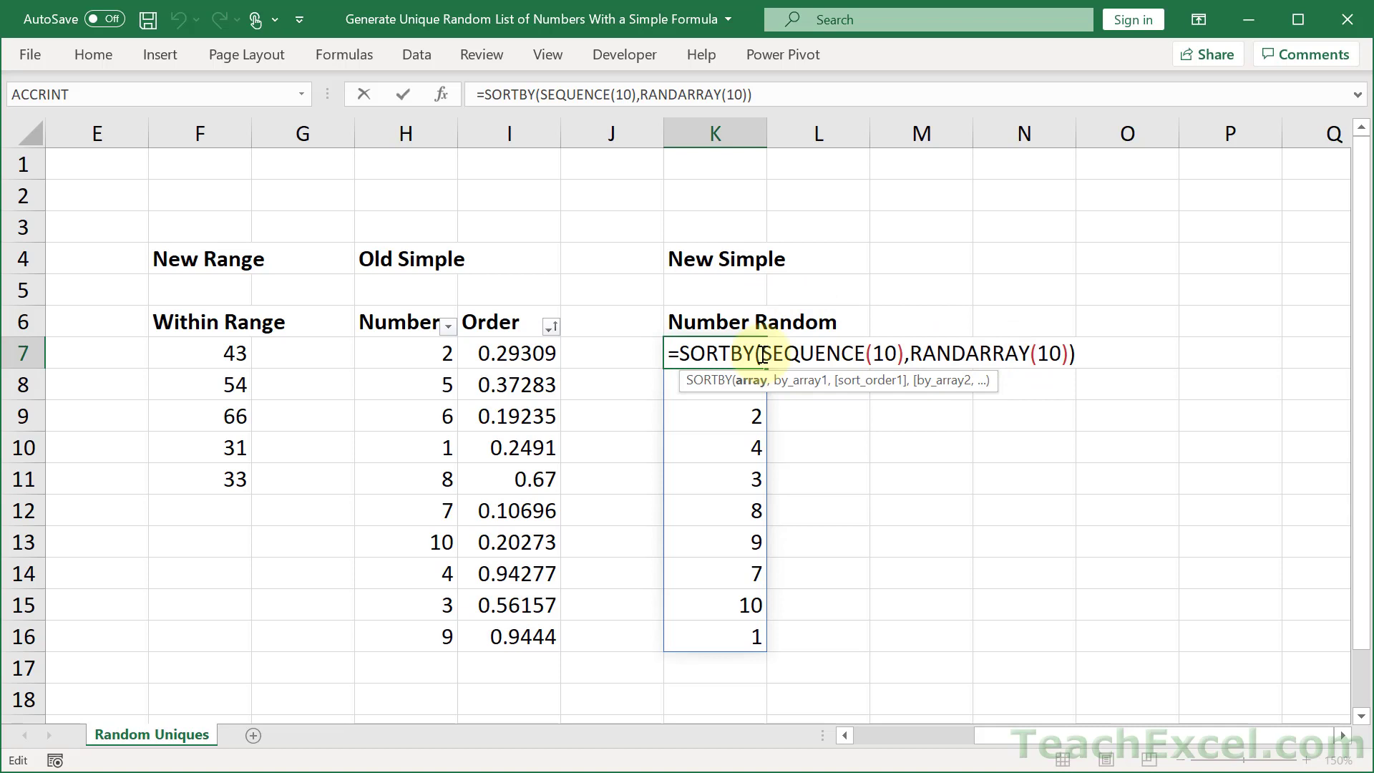
{"action": "left_click_drag", "start_coordinate": [762, 355], "coordinate": [903, 354]}
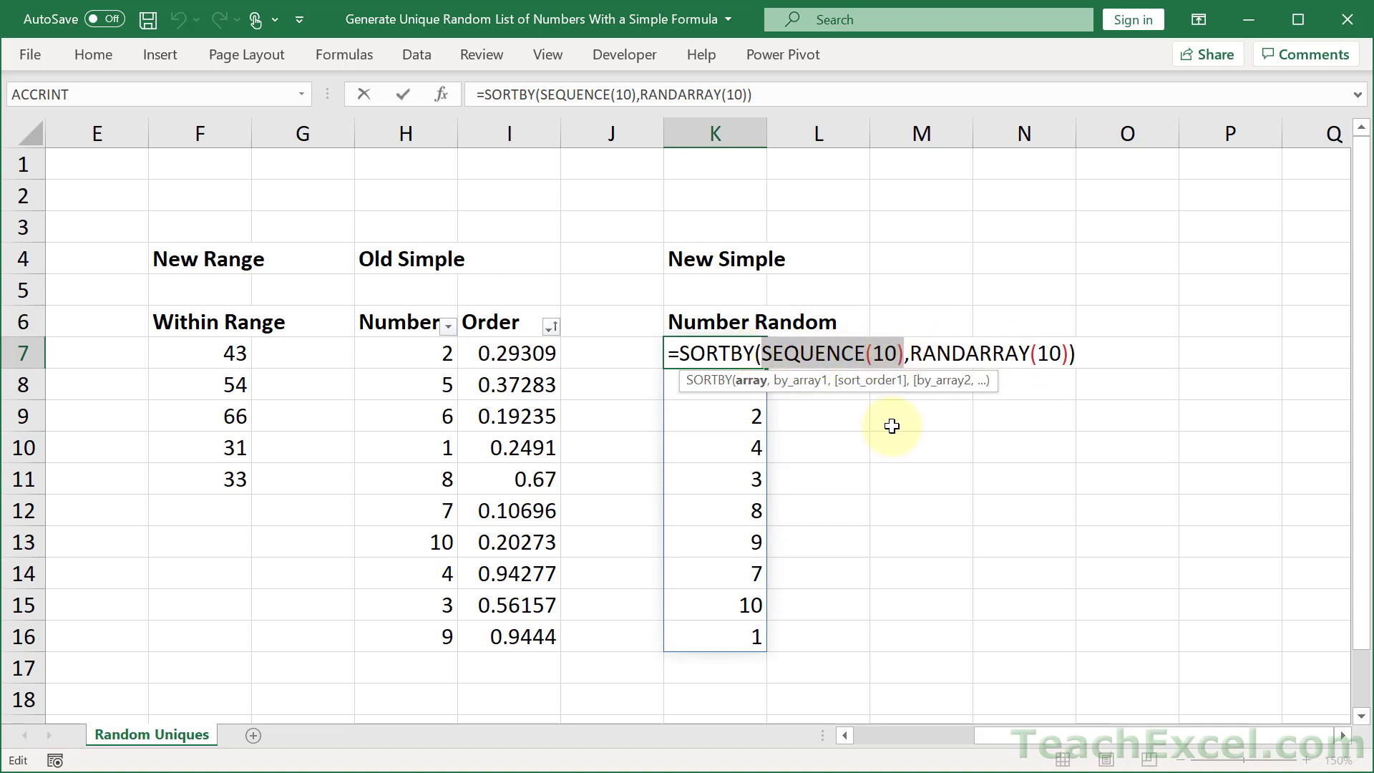
{"action": "key", "text": "F9"}
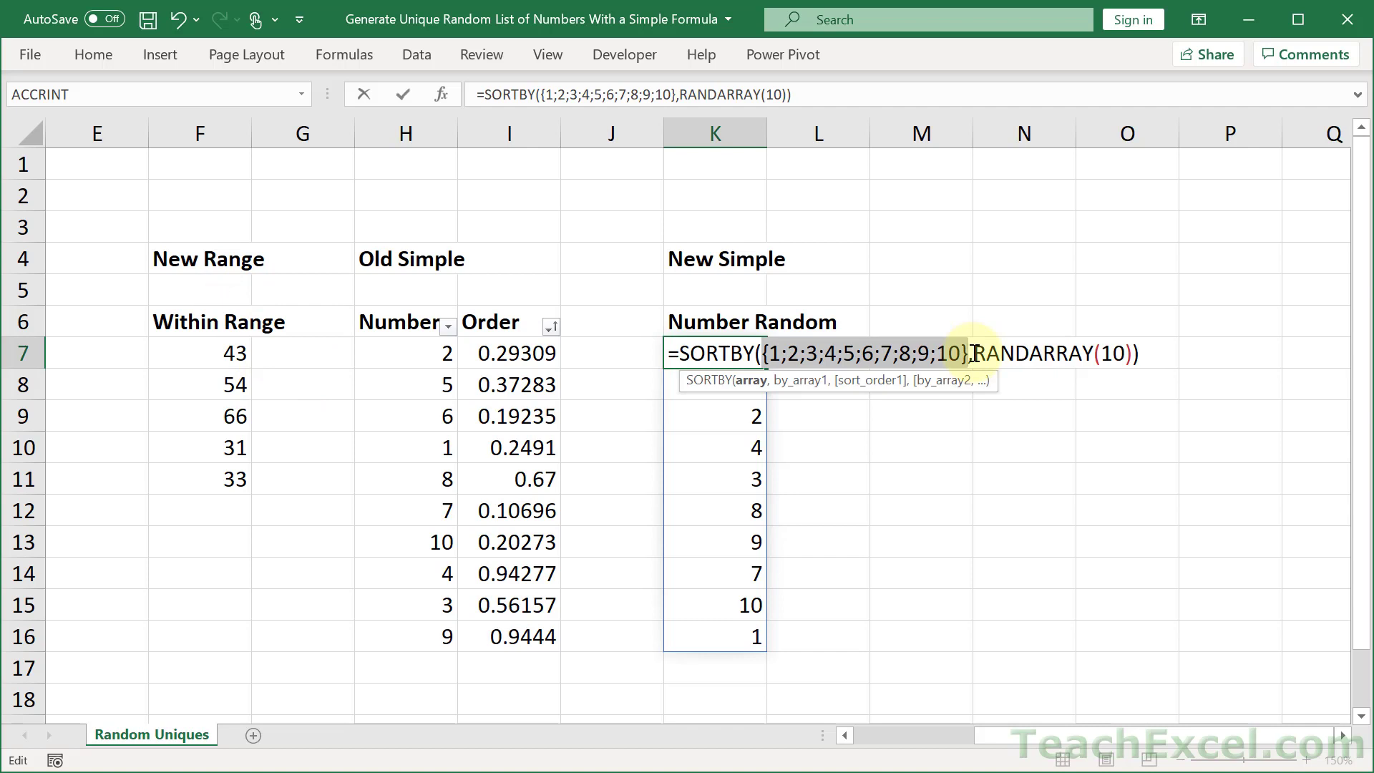
{"action": "left_click_drag", "start_coordinate": [975, 353], "coordinate": [1136, 340]}
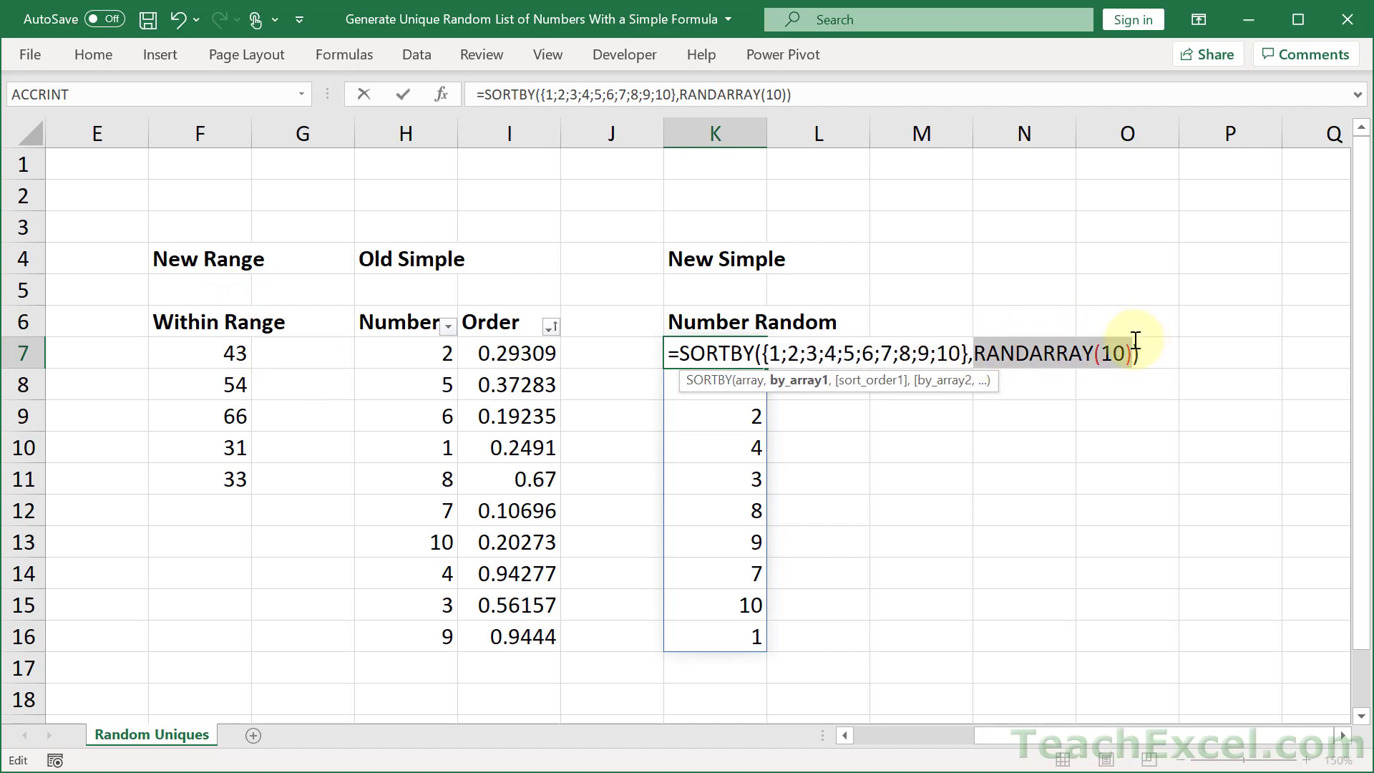
{"action": "key", "text": "F9"}
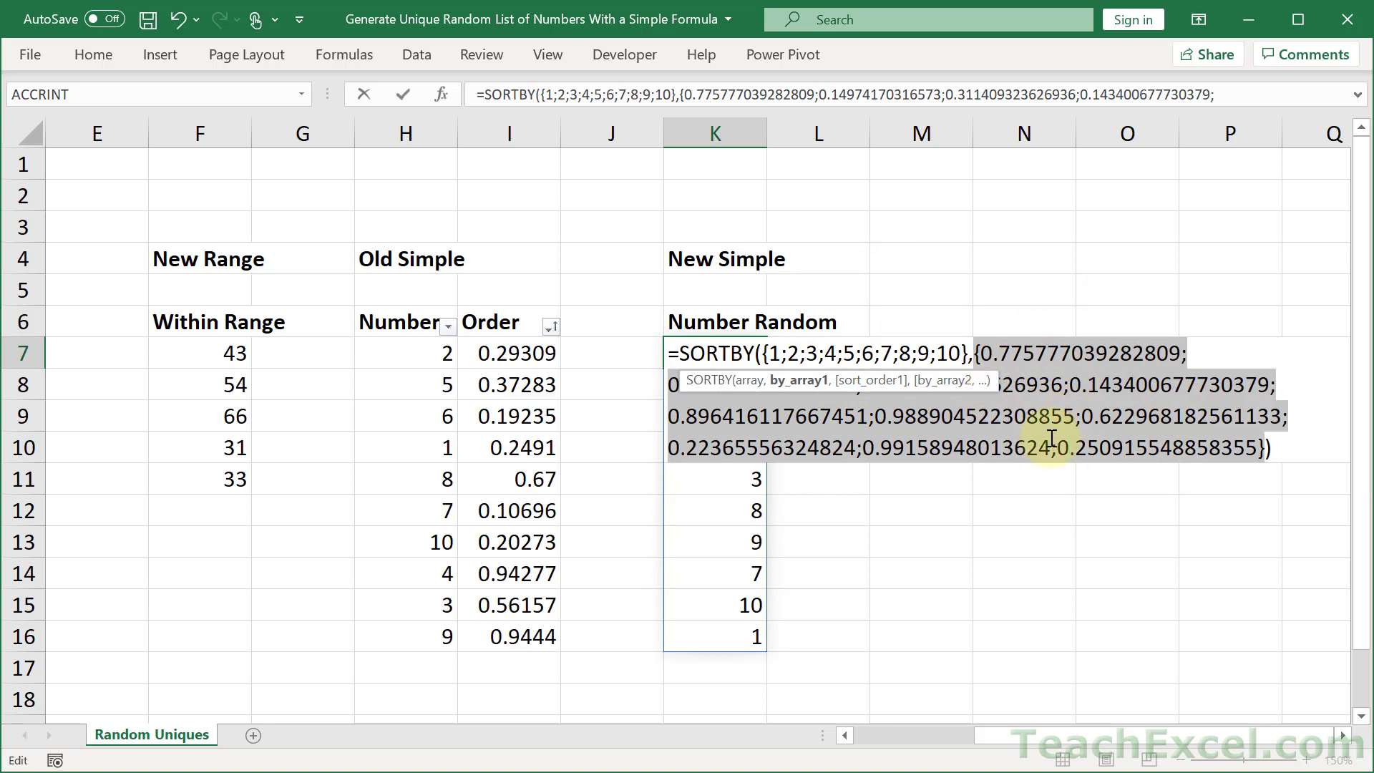
- Change K7's formula to =SORTBY(SEQUENCE(5),RANDARRAY(5)) so it spills five numbers
{"action": "key", "text": "Escape"}
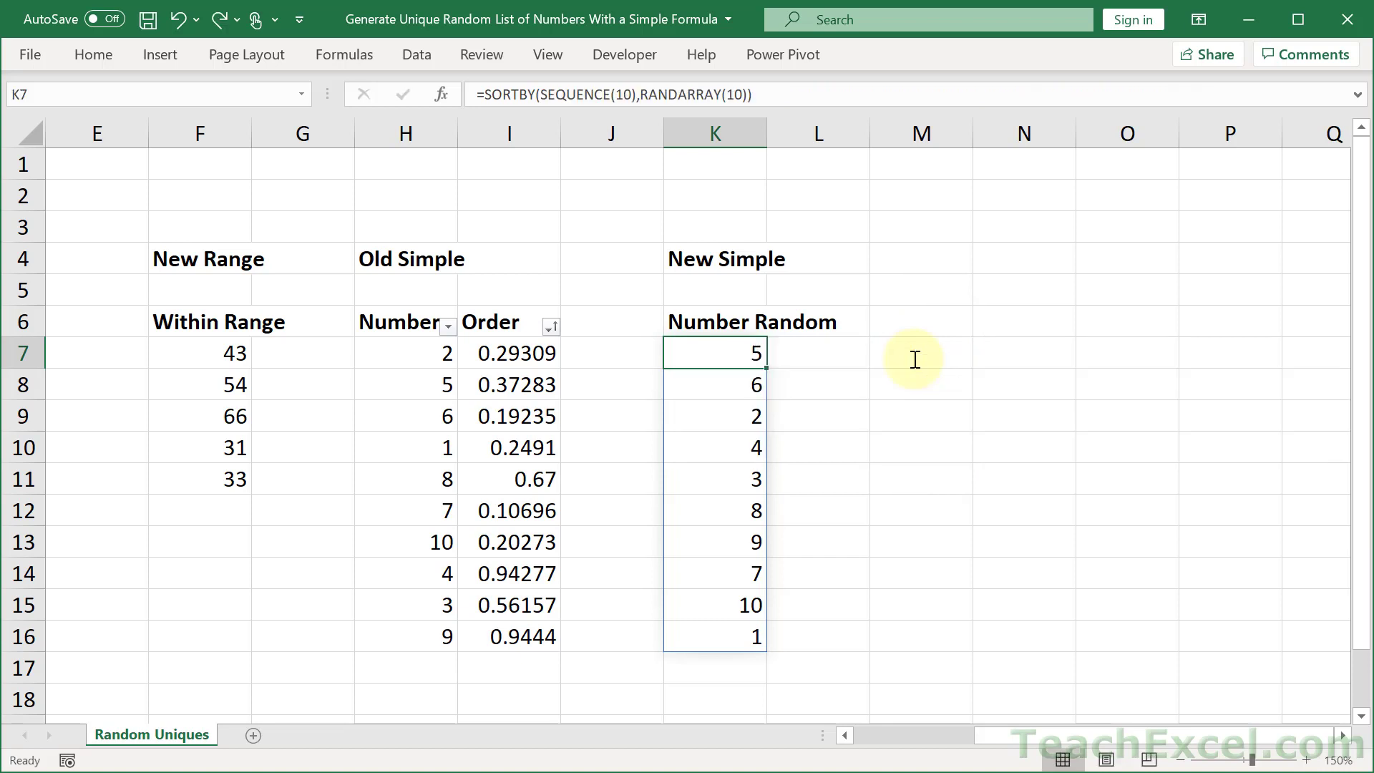
{"action": "double_click", "coordinate": [724, 350]}
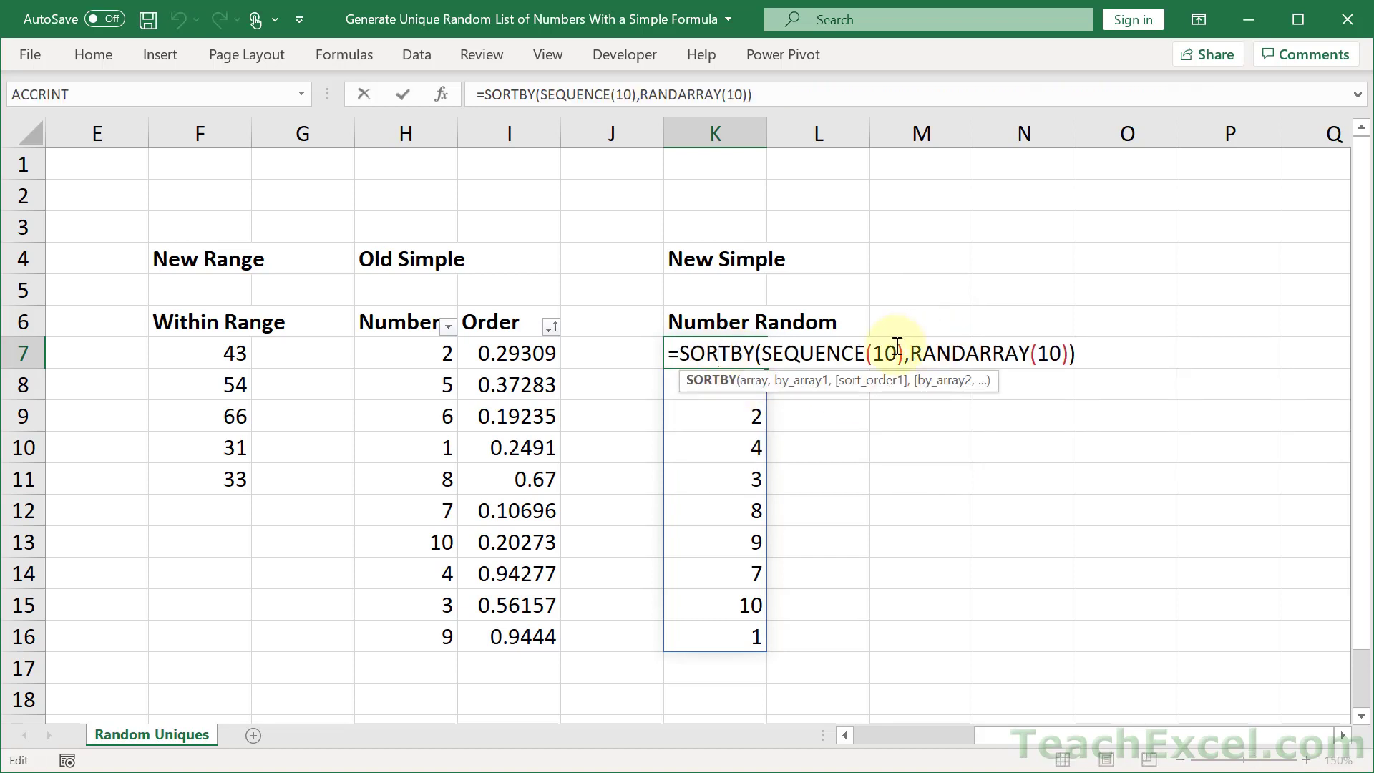
{"action": "double_click", "coordinate": [879, 354]}
{"action": "type", "text": "5"}
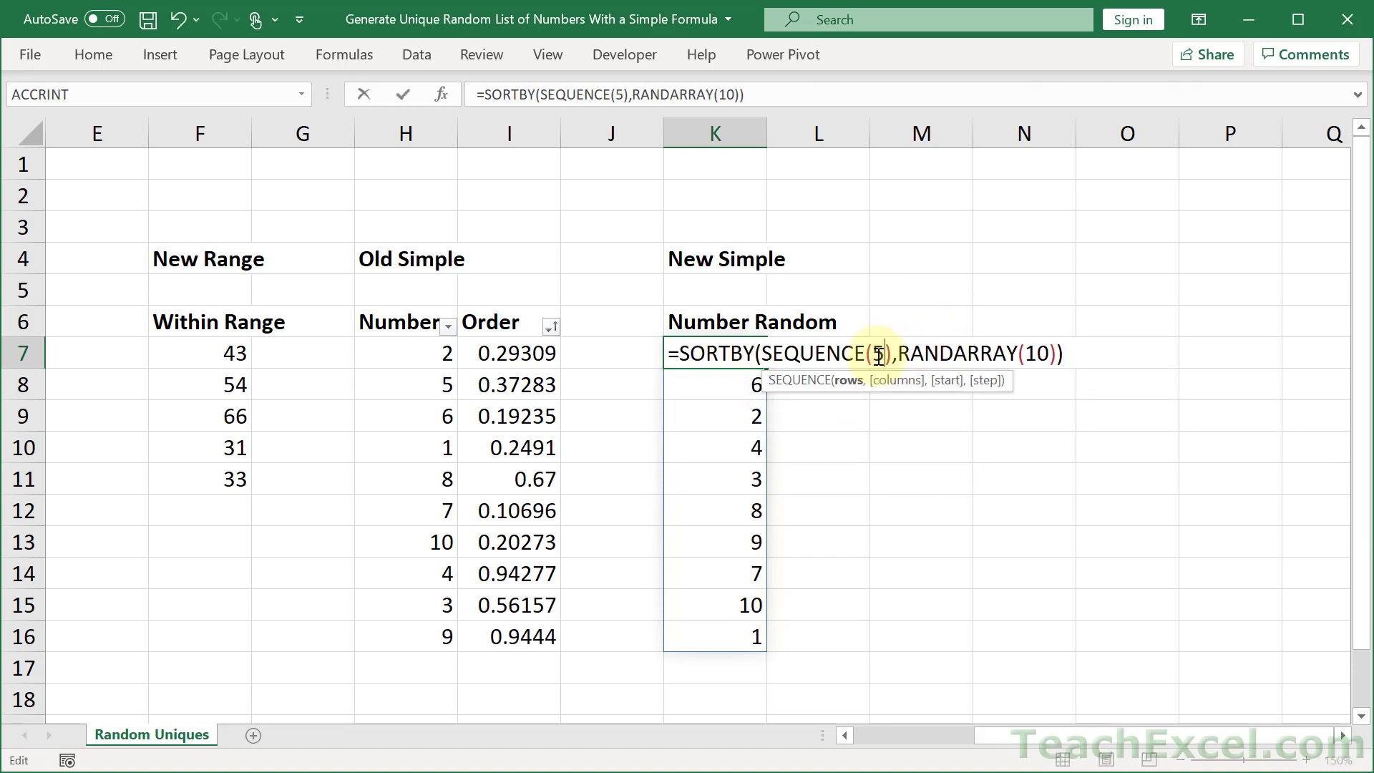
{"action": "double_click", "coordinate": [1036, 355]}
{"action": "type", "text": "5"}
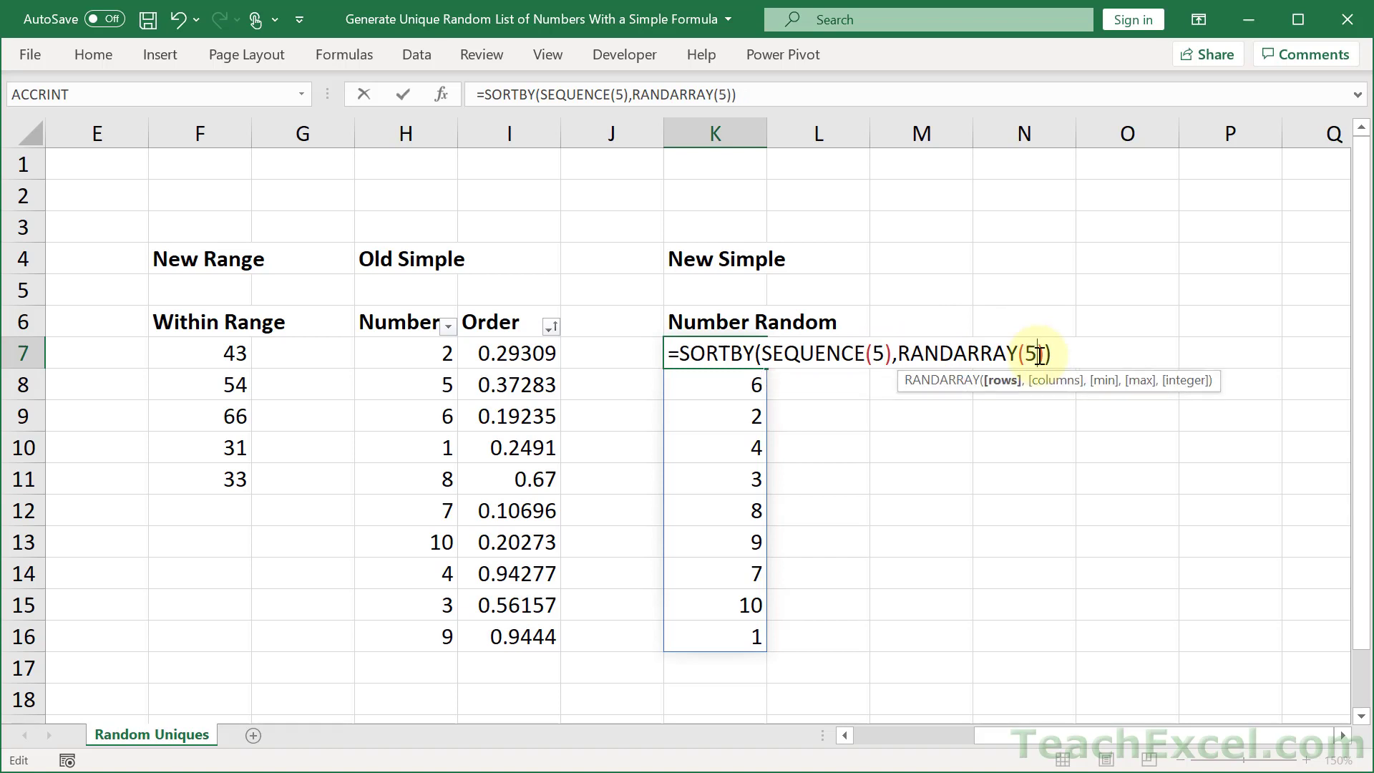
{"action": "key", "text": "Return"}
- Select the five spilled numbers 2, 5, 1, 4, 3 in K7:K11 to check their sum
{"action": "left_click", "coordinate": [1059, 486]}
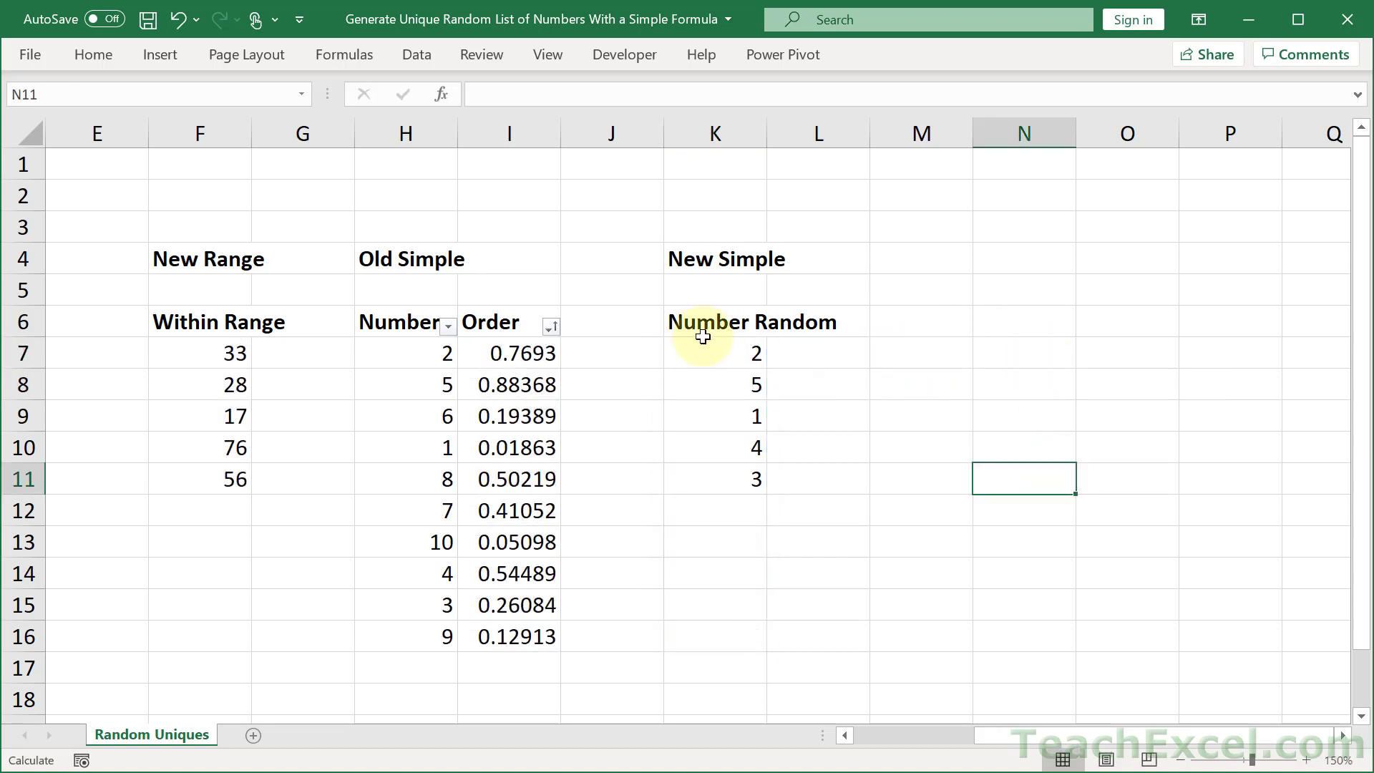
{"action": "left_click_drag", "start_coordinate": [705, 353], "coordinate": [706, 478]}
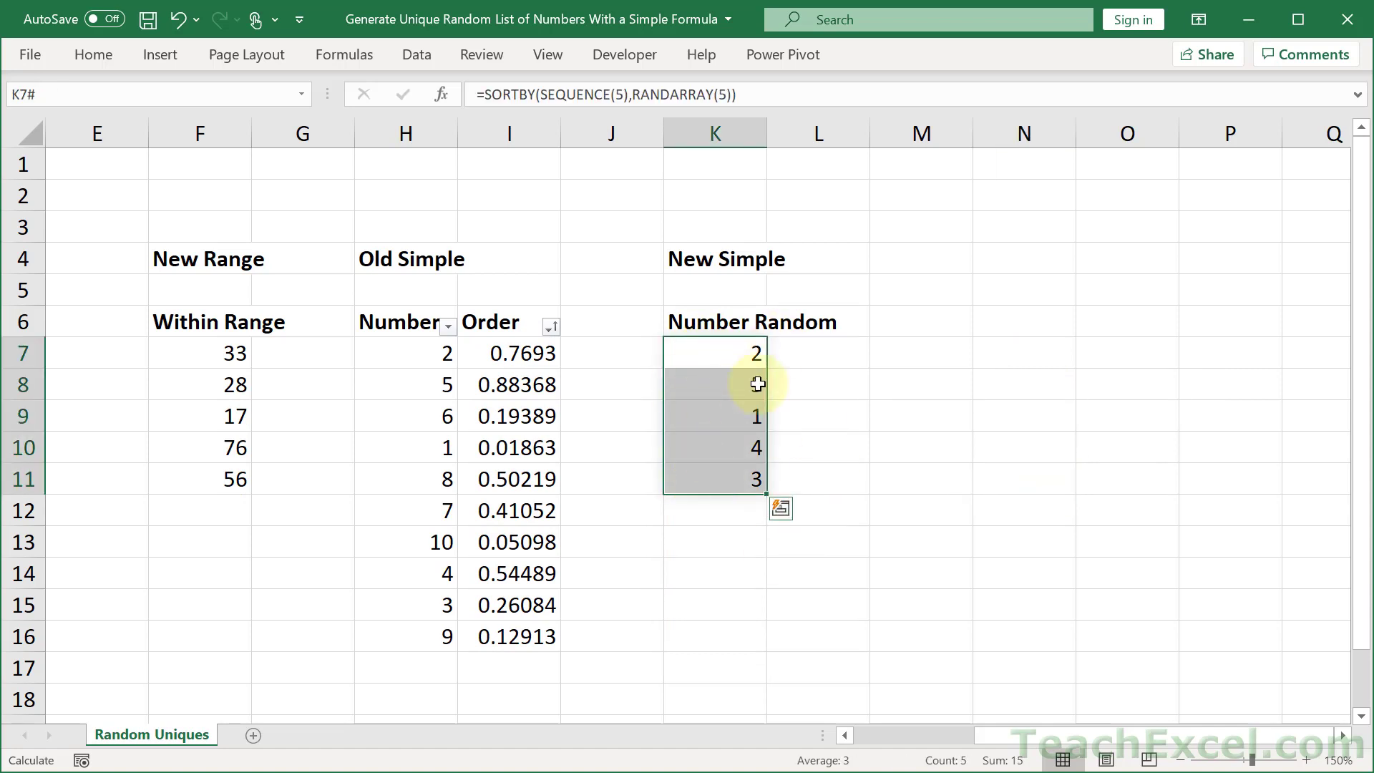
{"action": "left_click", "coordinate": [900, 414]}
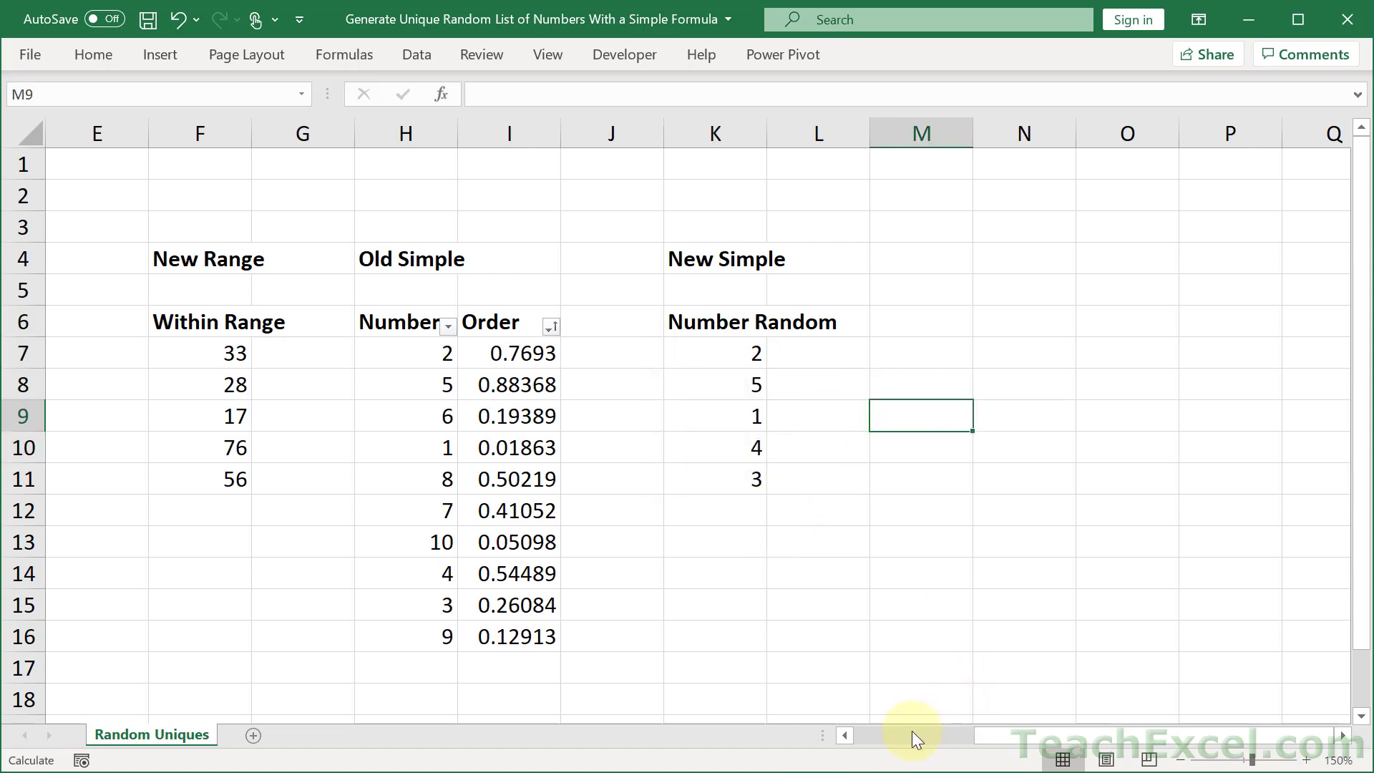
{"action": "scroll", "coordinate": [912, 732], "scroll_direction": "left", "scroll_amount": 2}
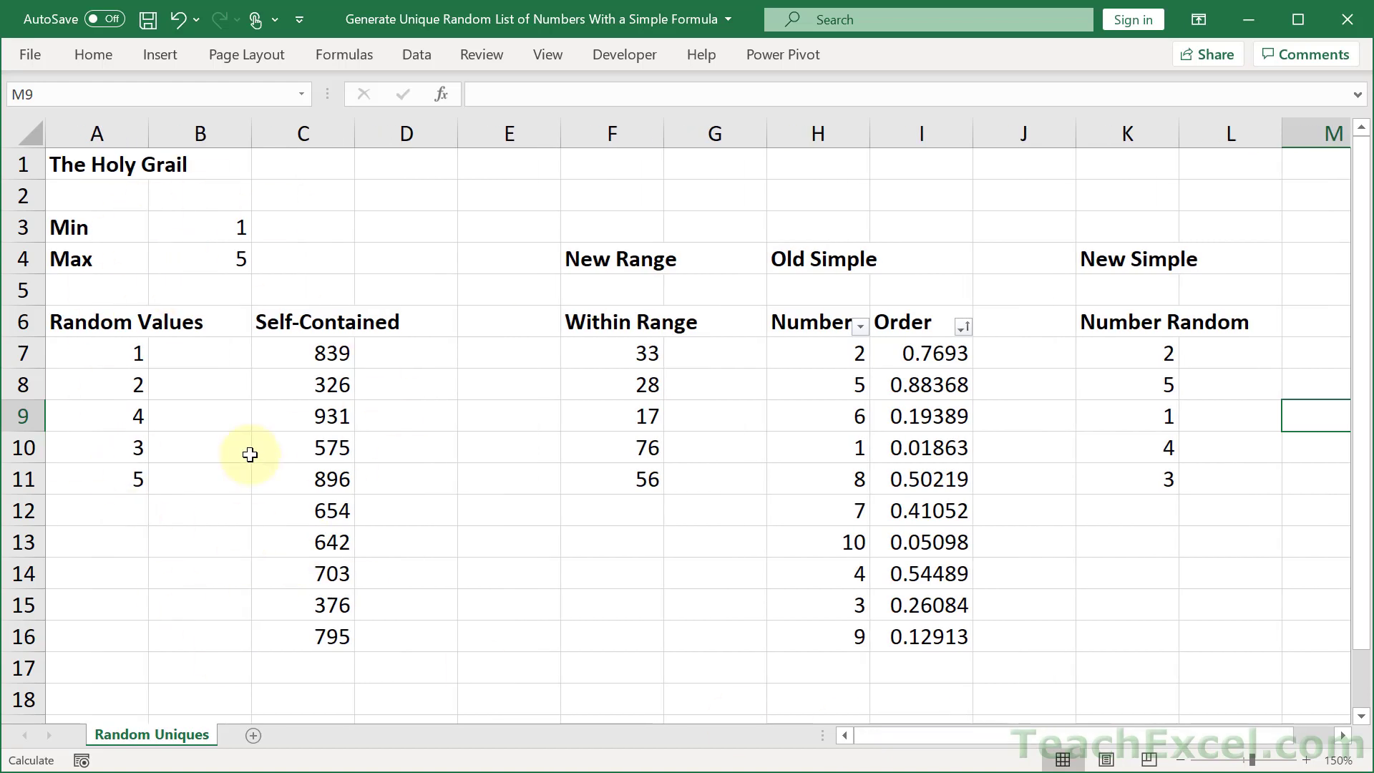
{"action": "left_click", "coordinate": [303, 353]}
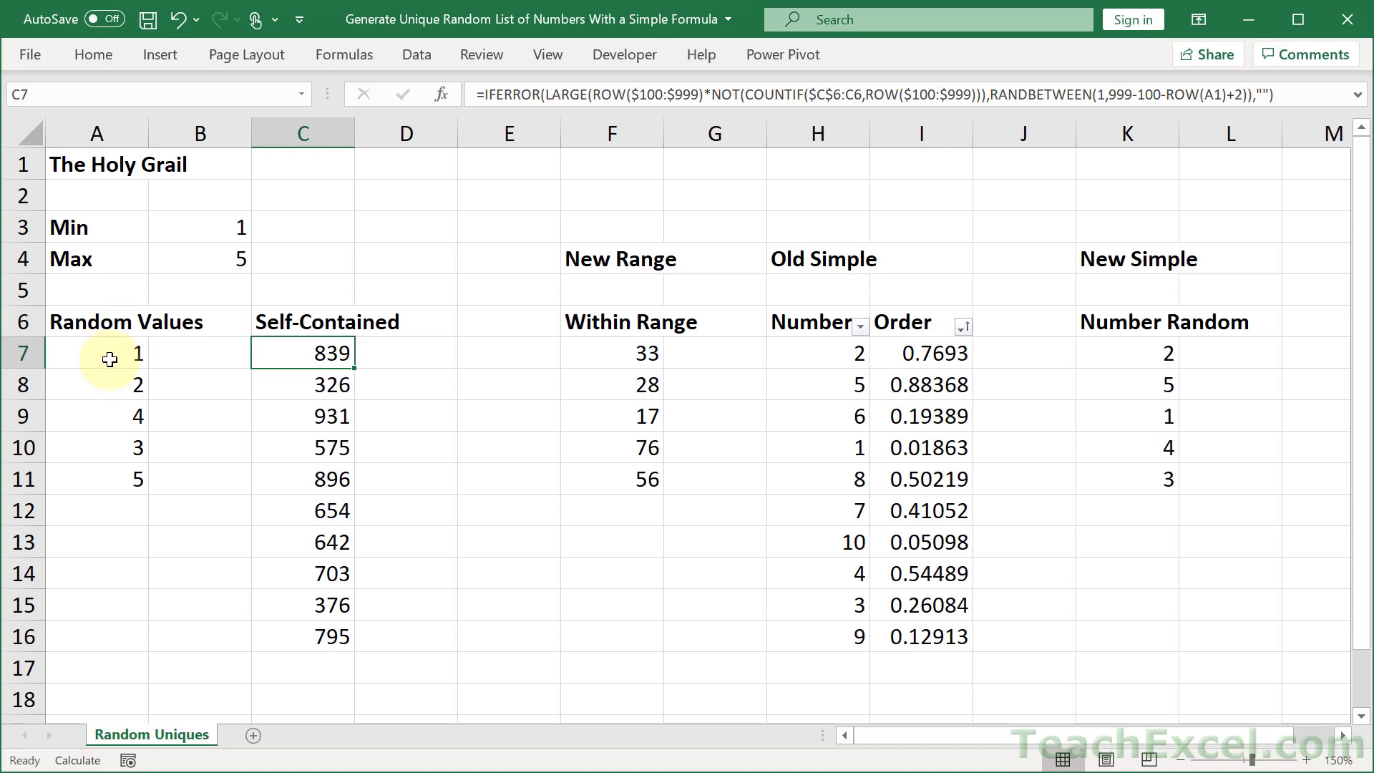
{"action": "left_click_drag", "start_coordinate": [109, 359], "coordinate": [119, 477]}
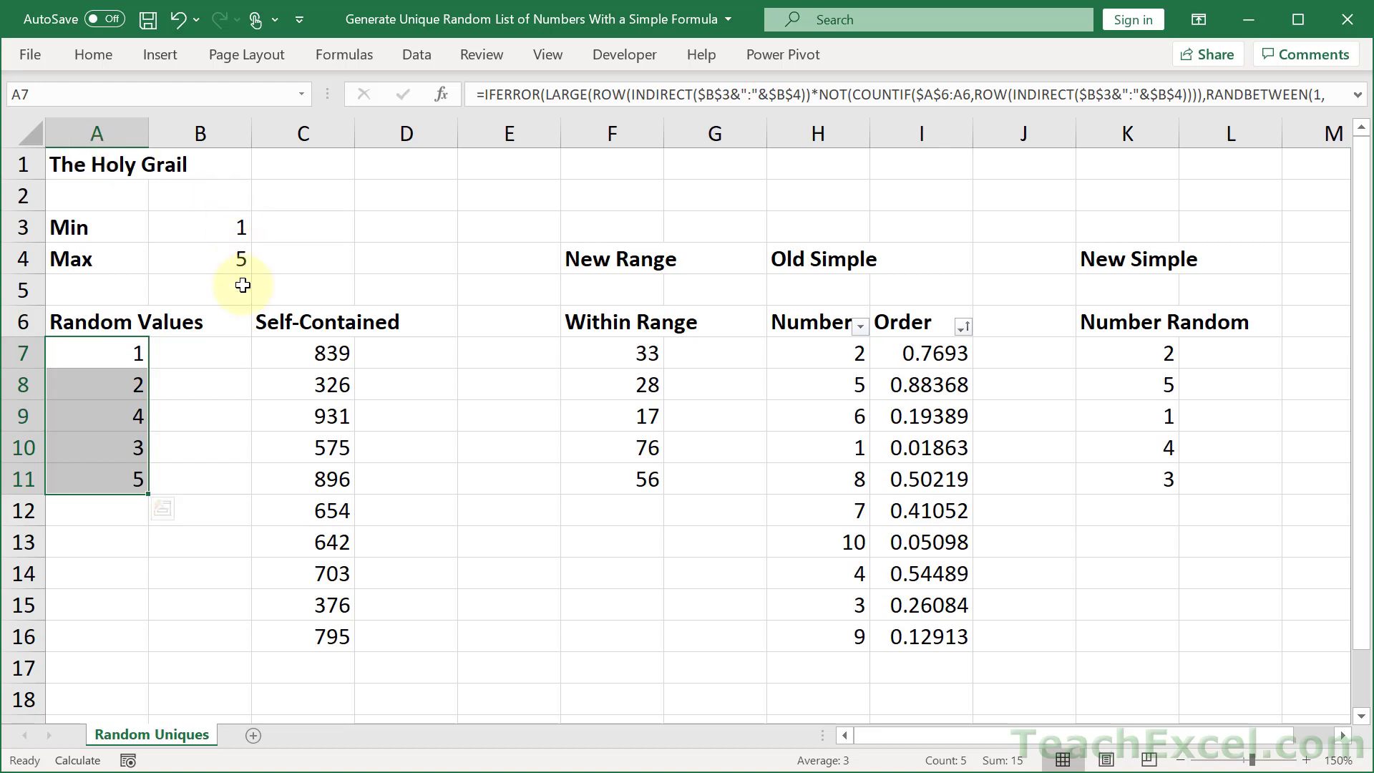
{"action": "double_click", "coordinate": [100, 356]}
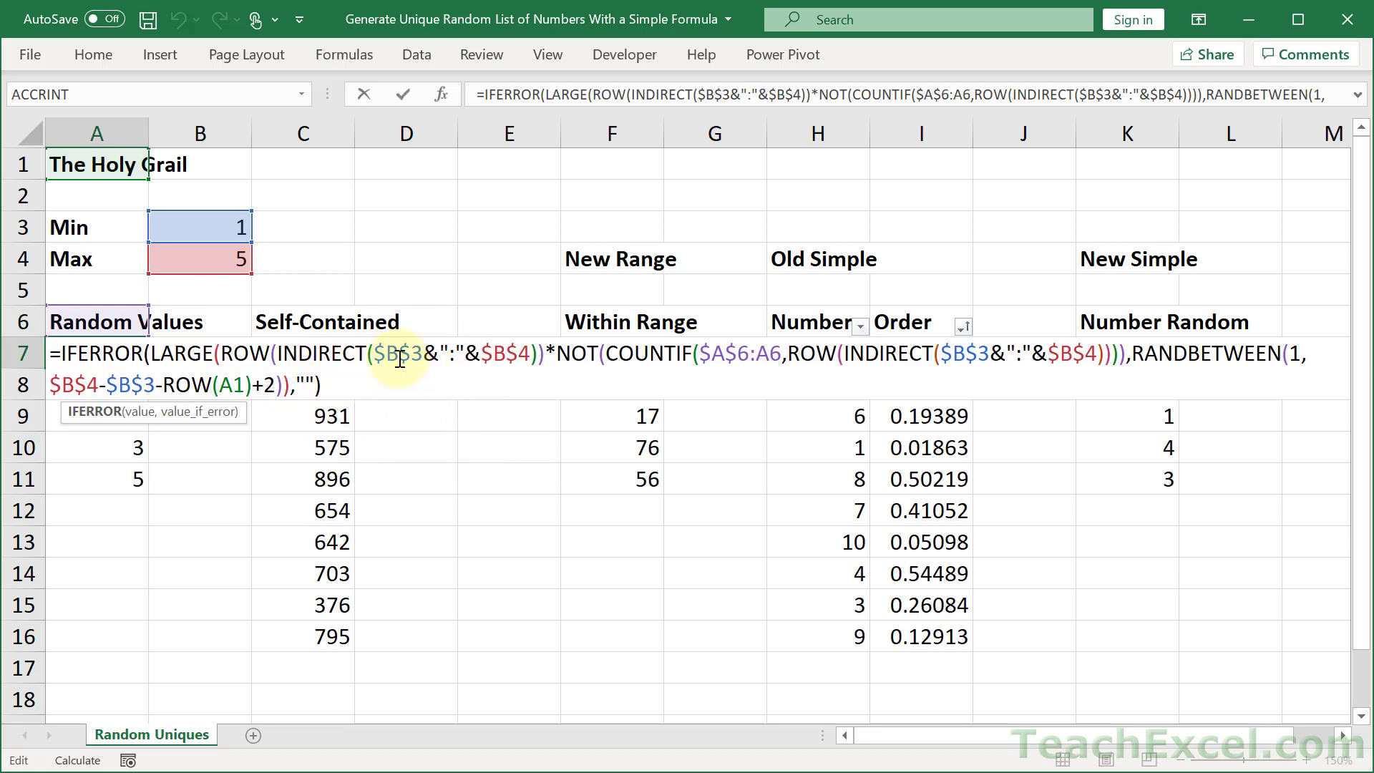
{"action": "key", "text": "Right"}
{"action": "key", "text": "Right"}
{"action": "key", "text": "Right"}
{"action": "key", "text": "Right"}
{"action": "key", "text": "Right"}
{"action": "key", "text": "Right"}
{"action": "key", "text": "Right"}
{"action": "key", "text": "Right"}
{"action": "key", "text": "Right"}
{"action": "key", "text": "Right"}
{"action": "key", "text": "Right"}
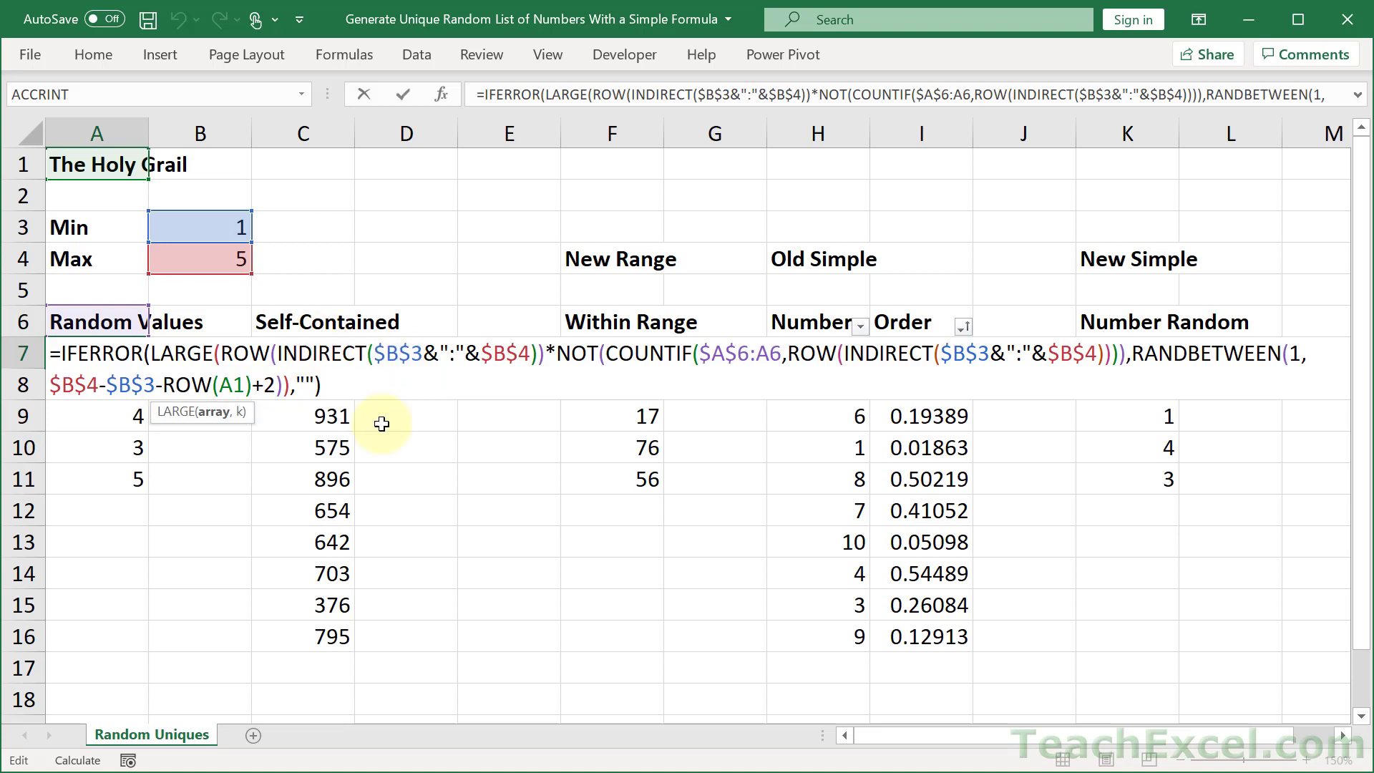